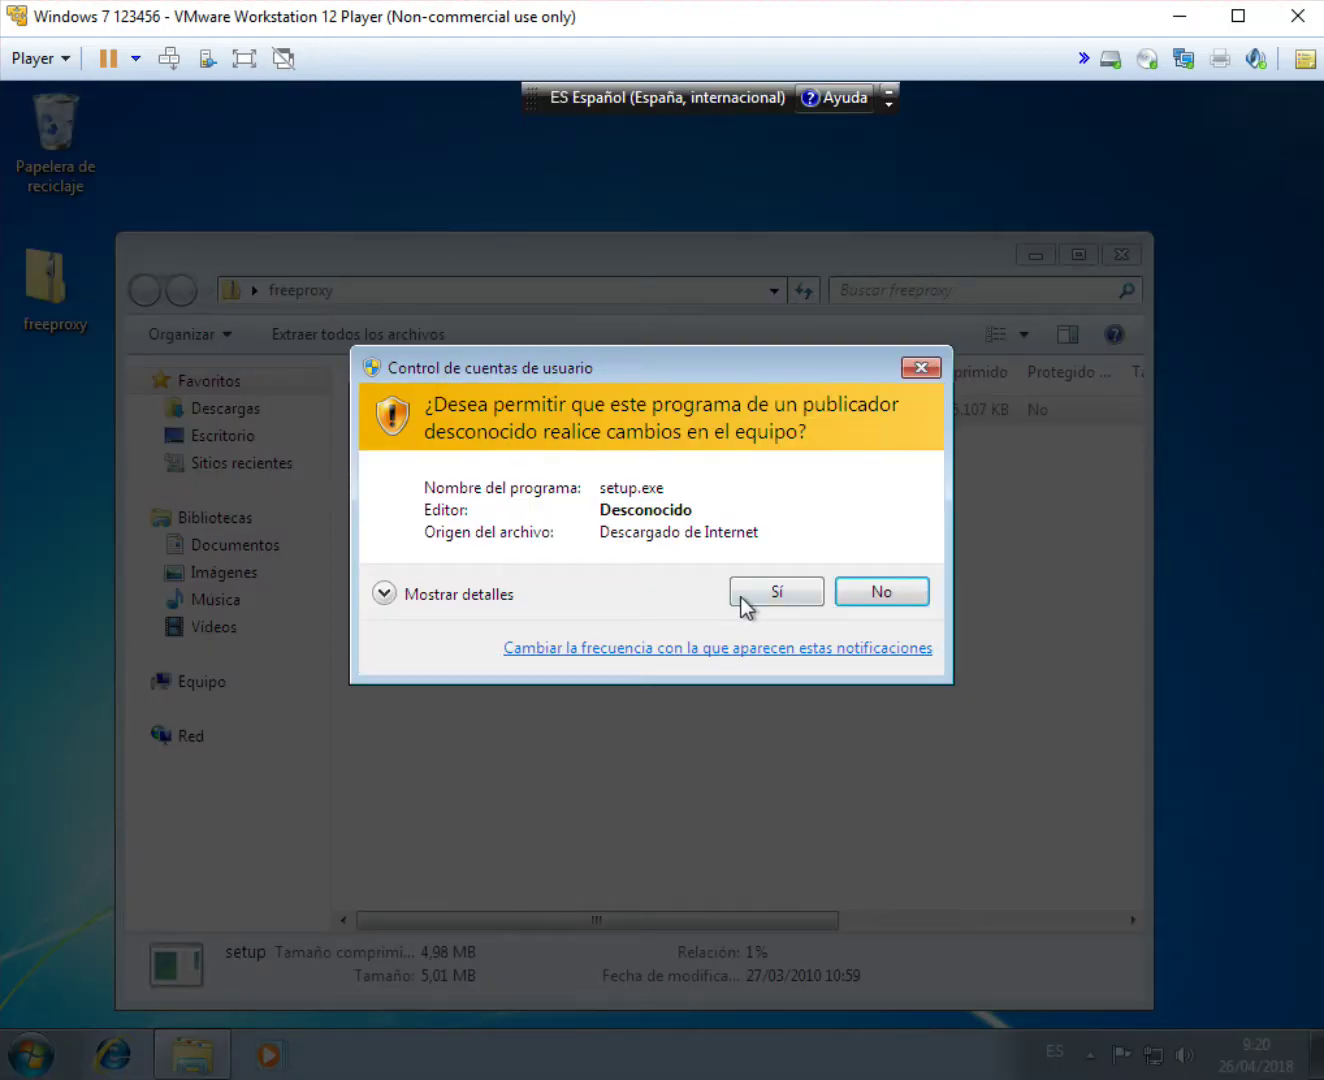
# Allow setup.exe to make changes and accept the FreeProxy/FreeWeb license agreement to reach the destination page.
pyautogui.click(741, 601)
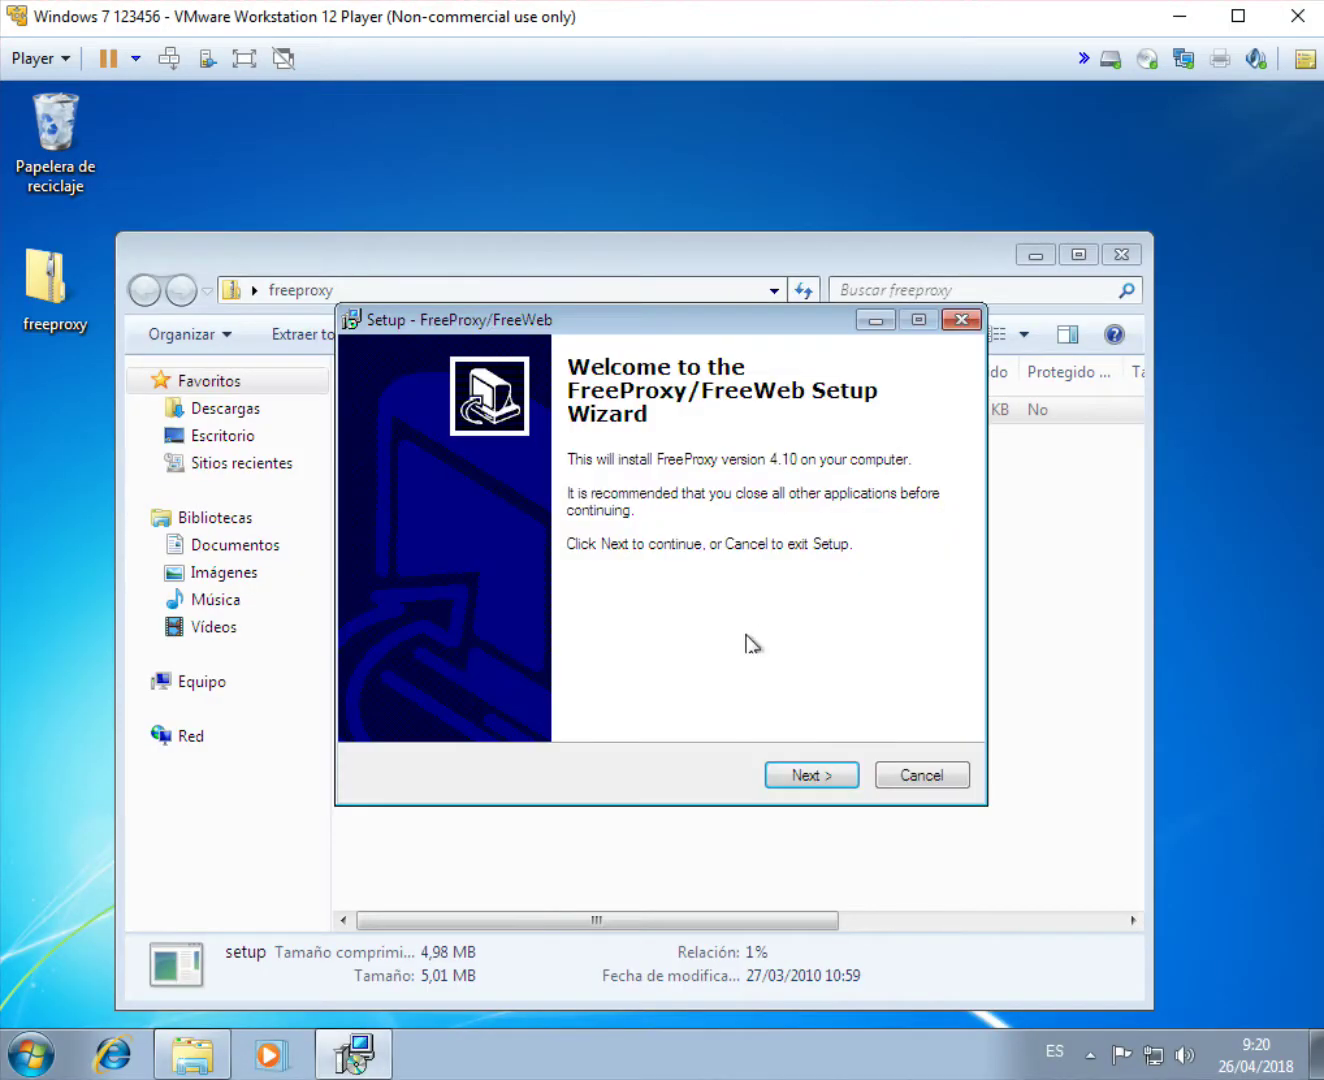
pyautogui.click(812, 776)
pyautogui.click(455, 695)
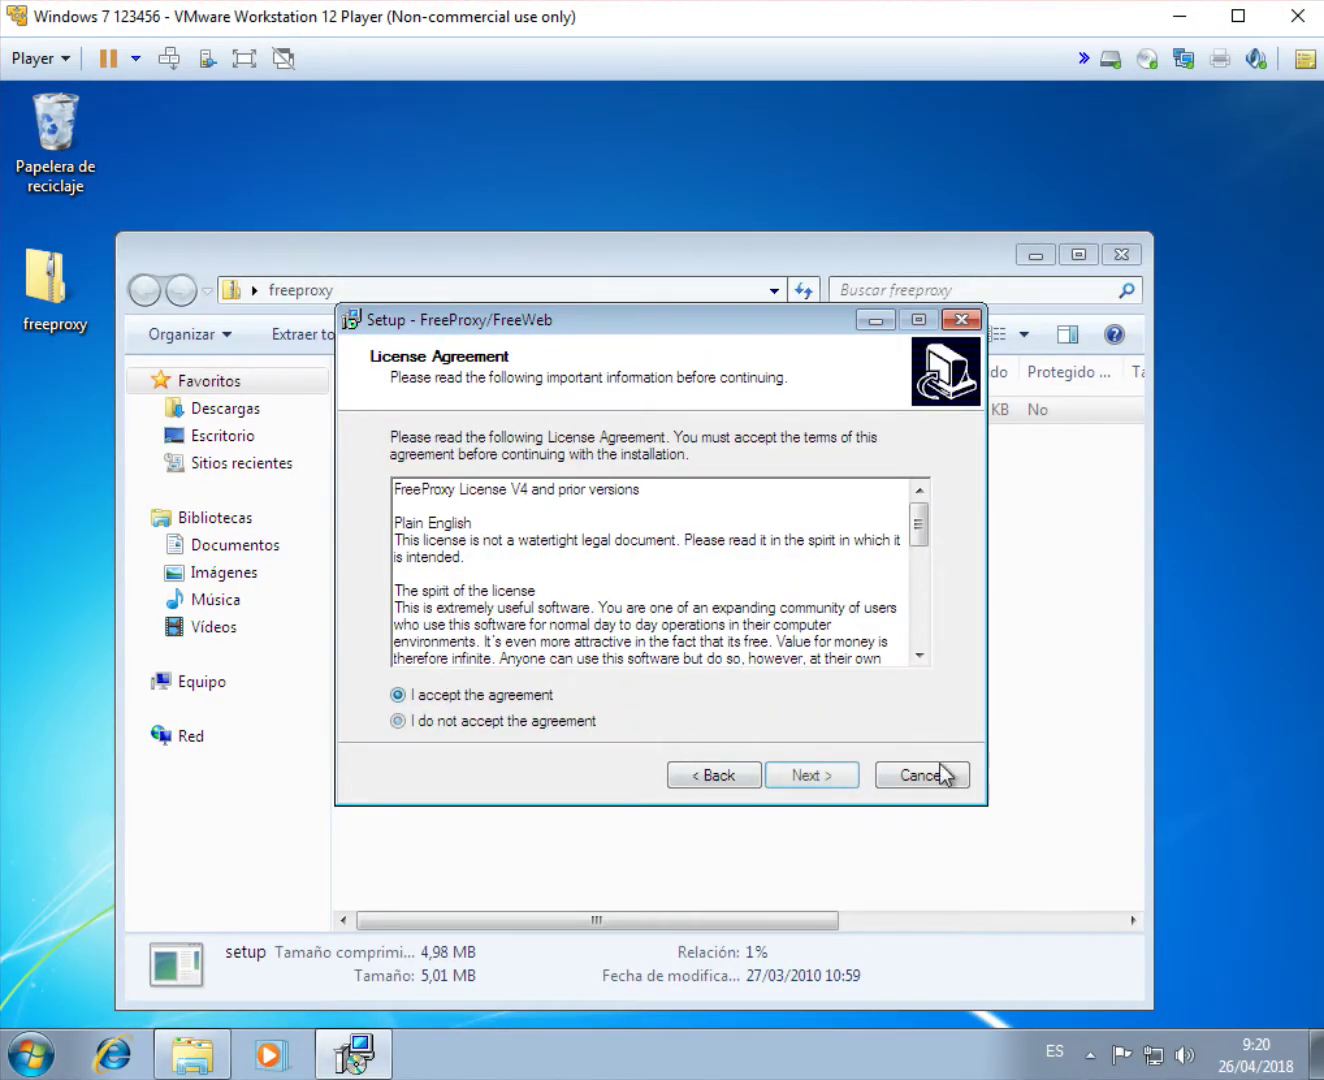
pyautogui.click(823, 782)
# Set the installation folder on drive C: to FreeProxy followed directly by the user's first name.
pyautogui.press('BackSpace')
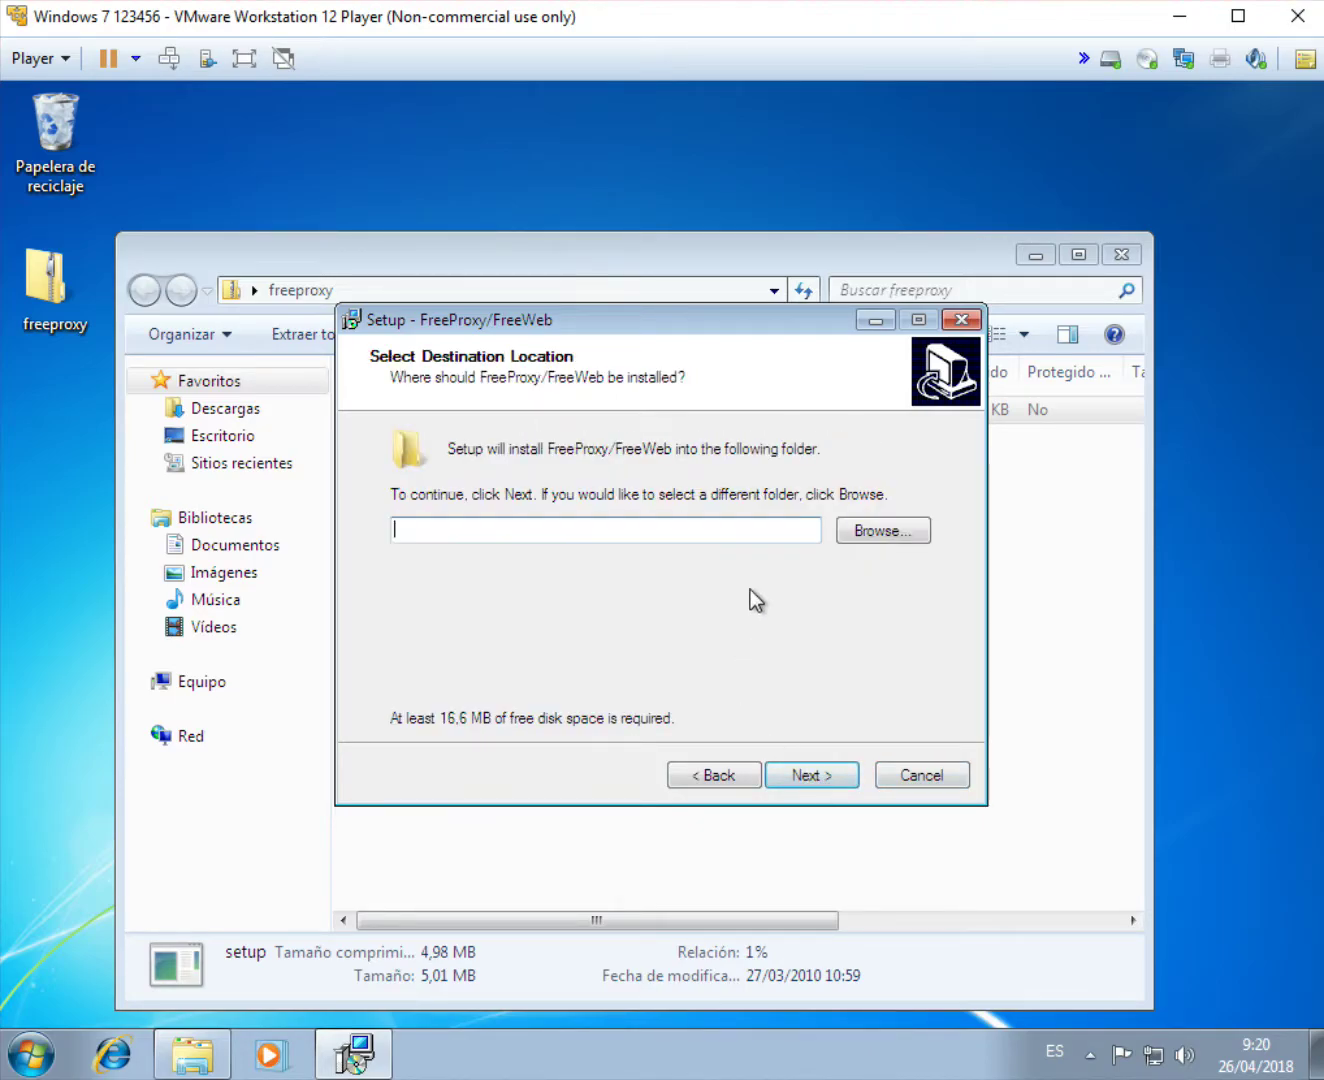
pyautogui.click(845, 532)
pyautogui.click(551, 450)
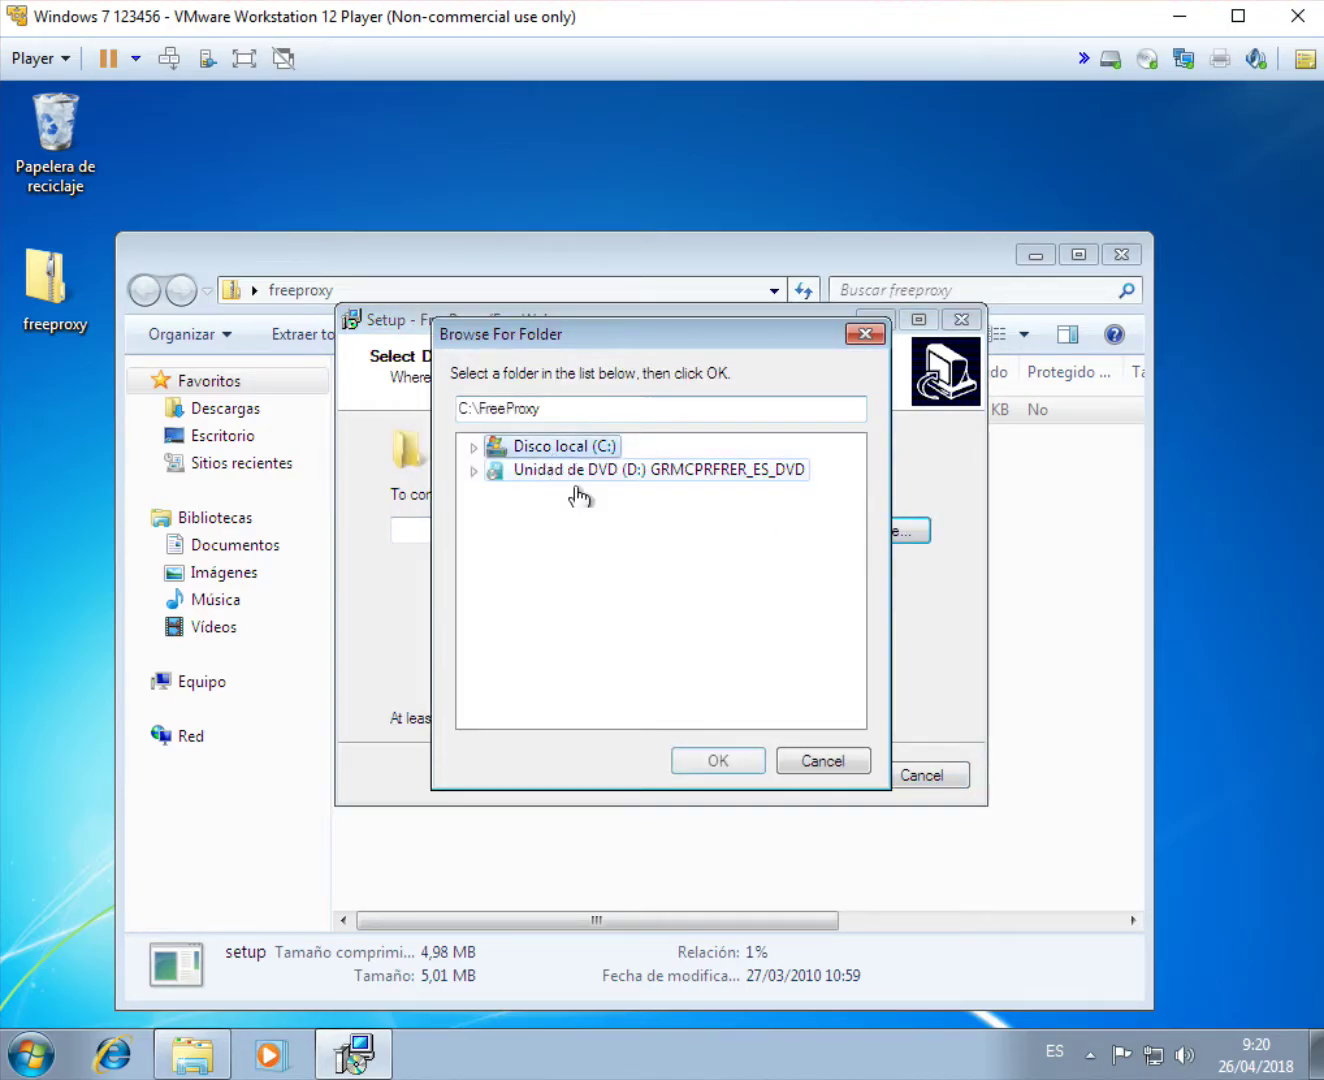
pyautogui.click(730, 768)
pyautogui.click(561, 534)
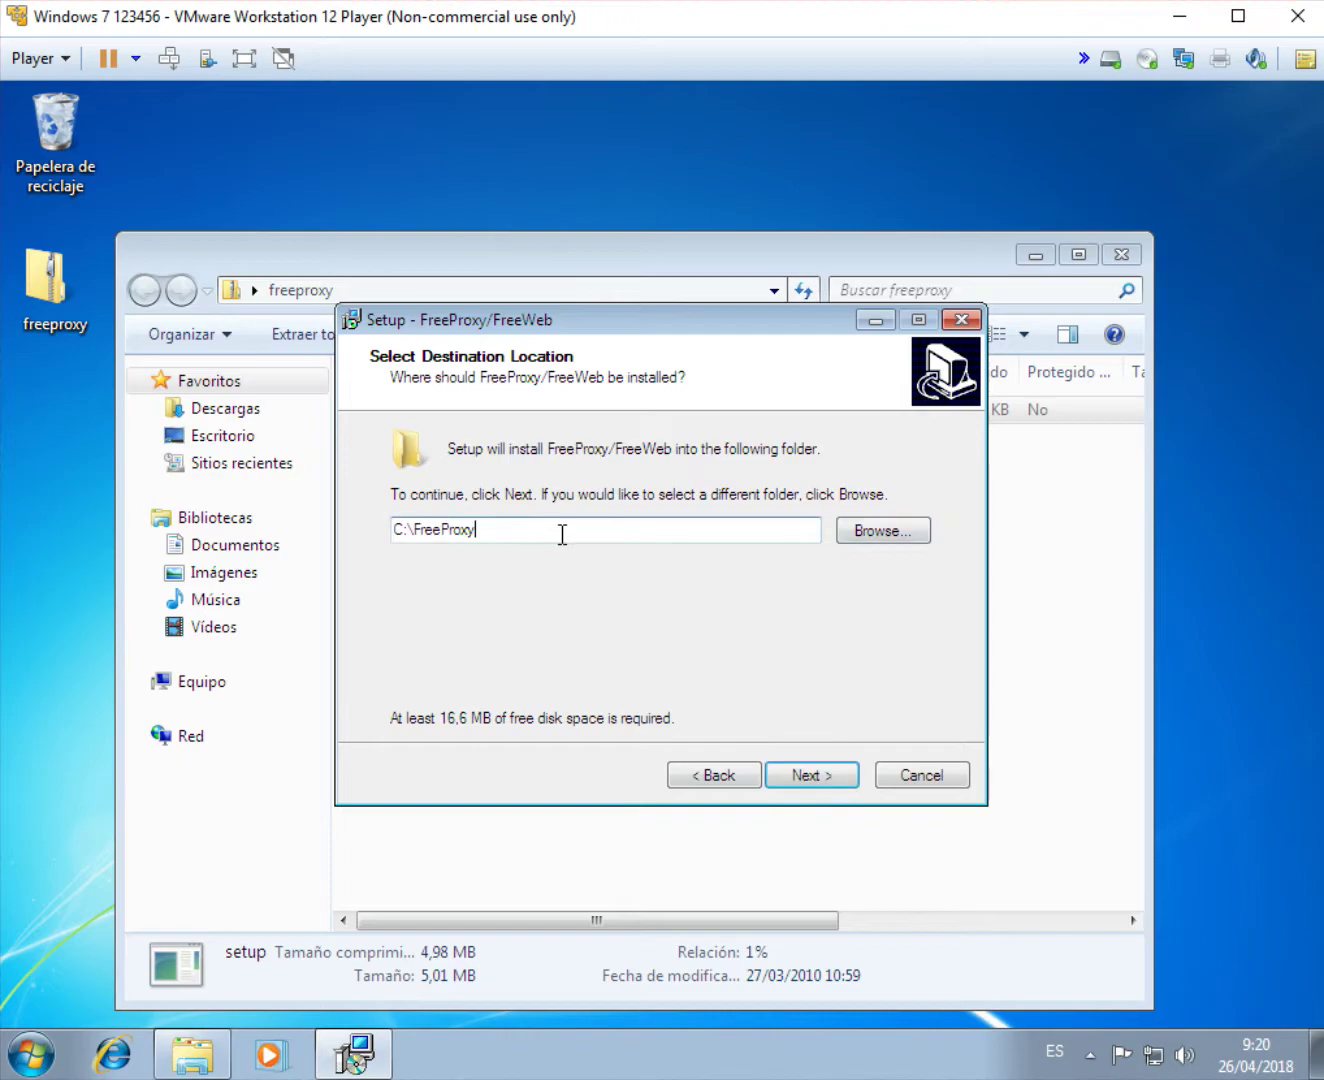
pyautogui.press('BackSpace')
pyautogui.press('BackSpace')
pyautogui.press('BackSpace')
pyautogui.write('Proxy\\Arman')
pyautogui.press('Return')
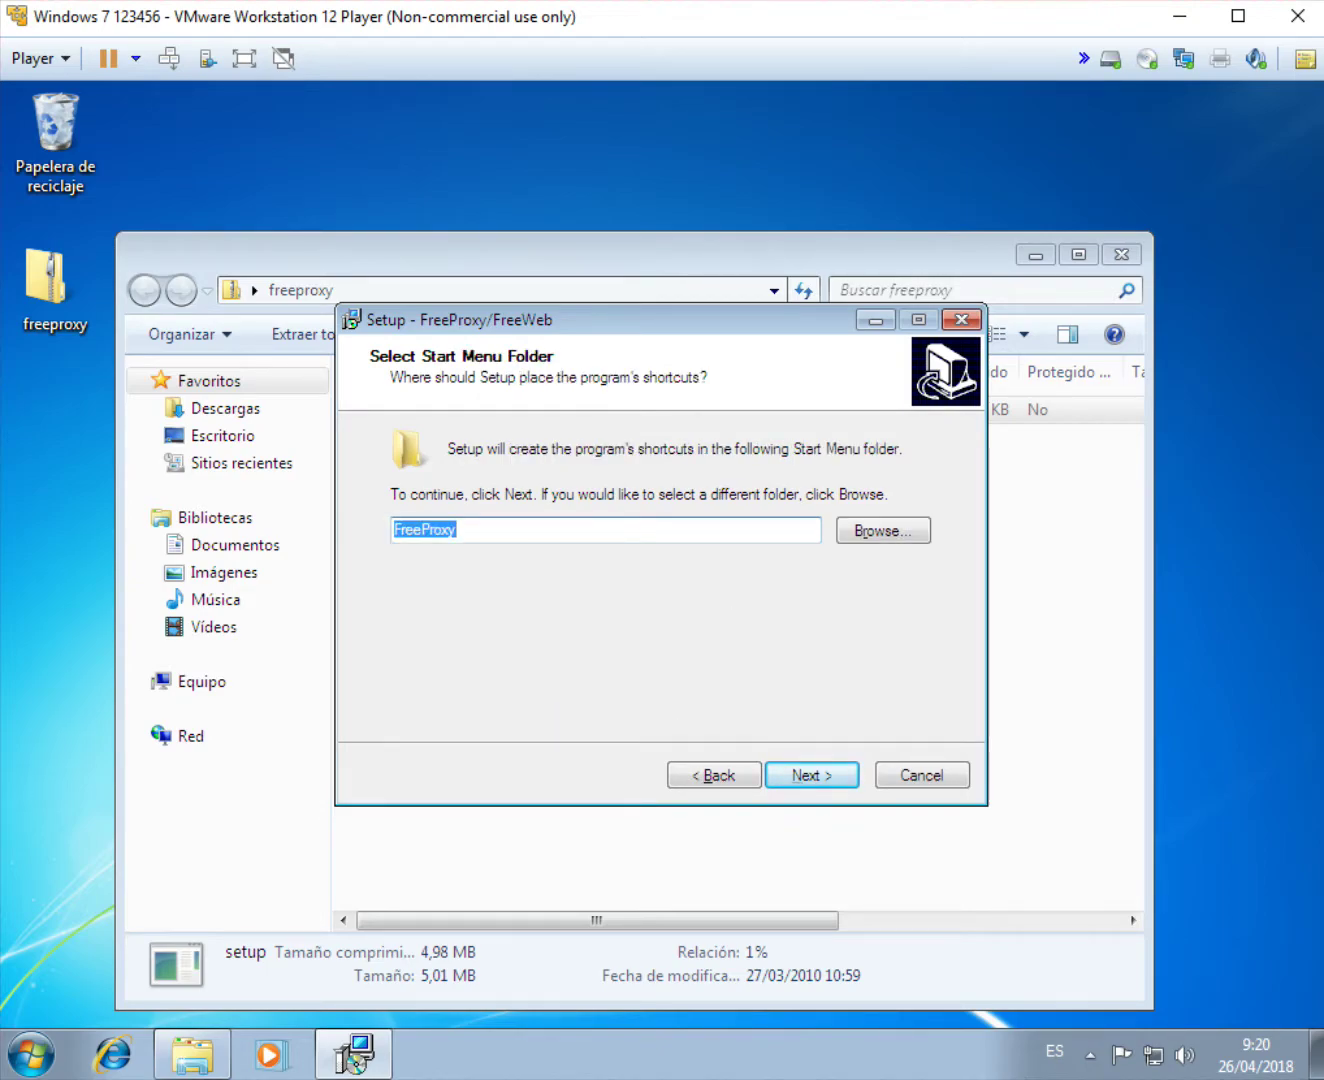
# Keep FreeProxy as the Start Menu folder, install the program and finish the setup wizard.
pyautogui.click(805, 779)
pyautogui.click(806, 779)
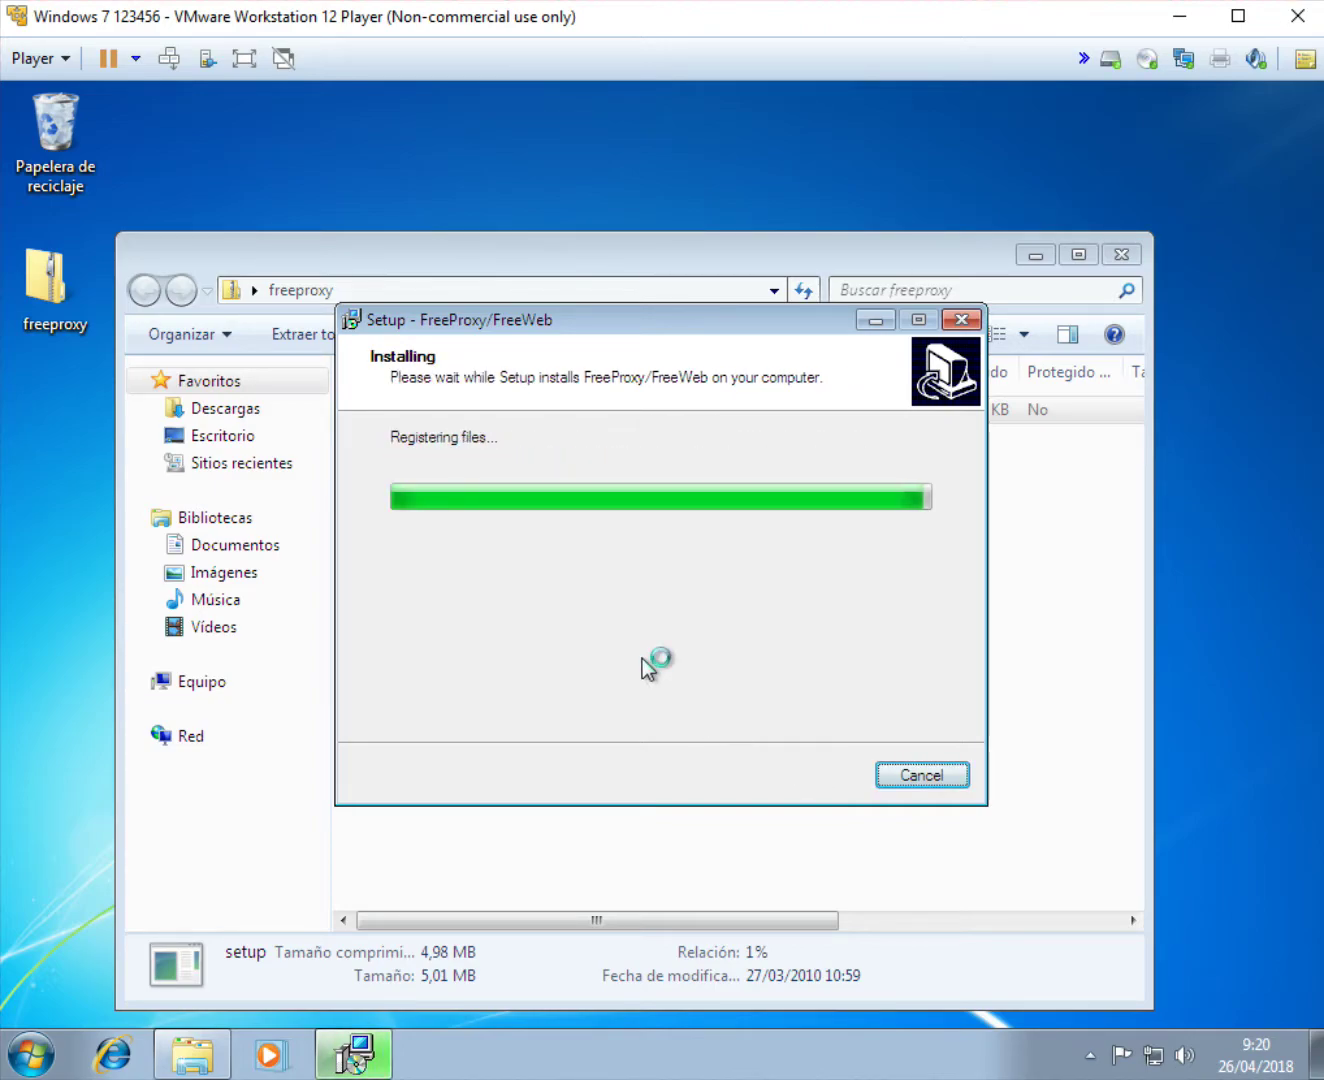
pyautogui.click(819, 772)
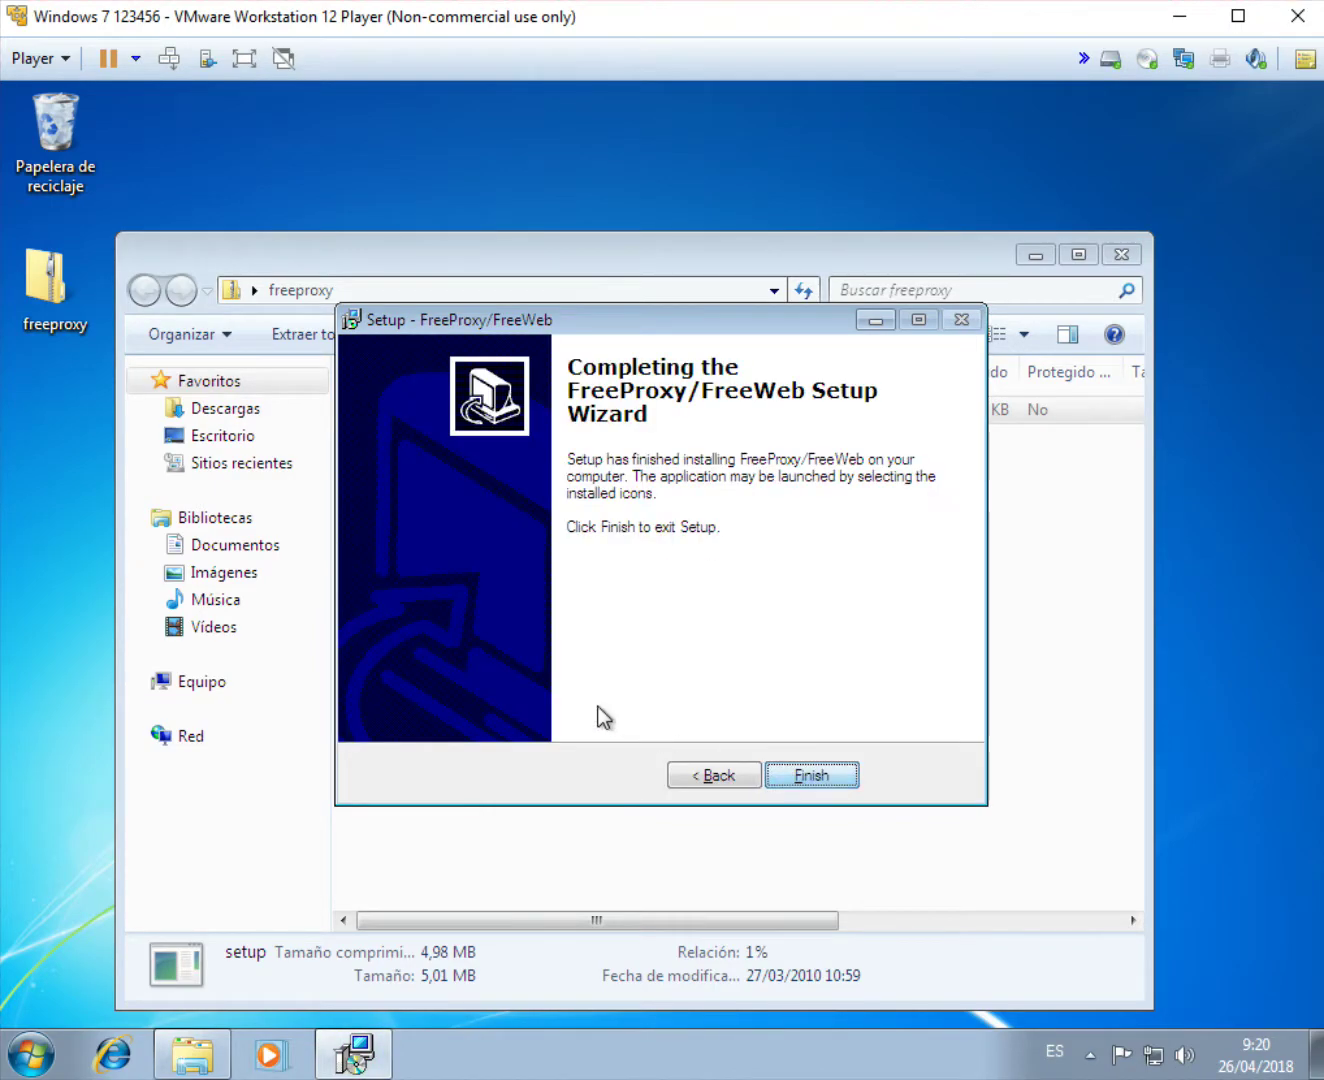
pyautogui.click(853, 784)
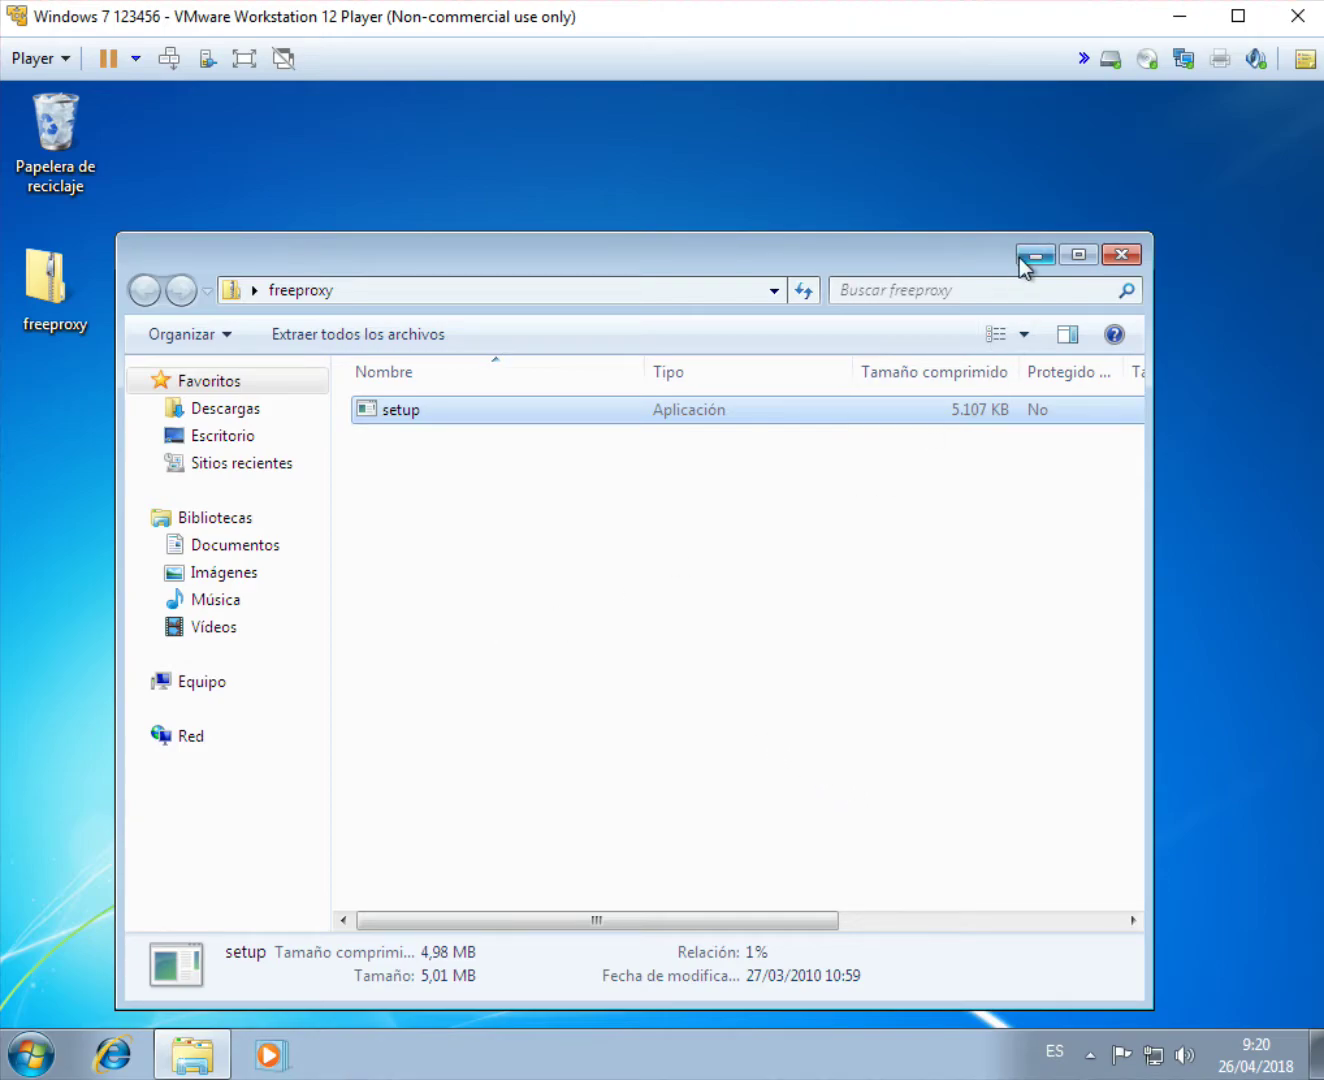
# Open the new FreeProxy installation folder that carries the user's first name on Disco local (C:).
pyautogui.click(218, 518)
pyautogui.click(223, 435)
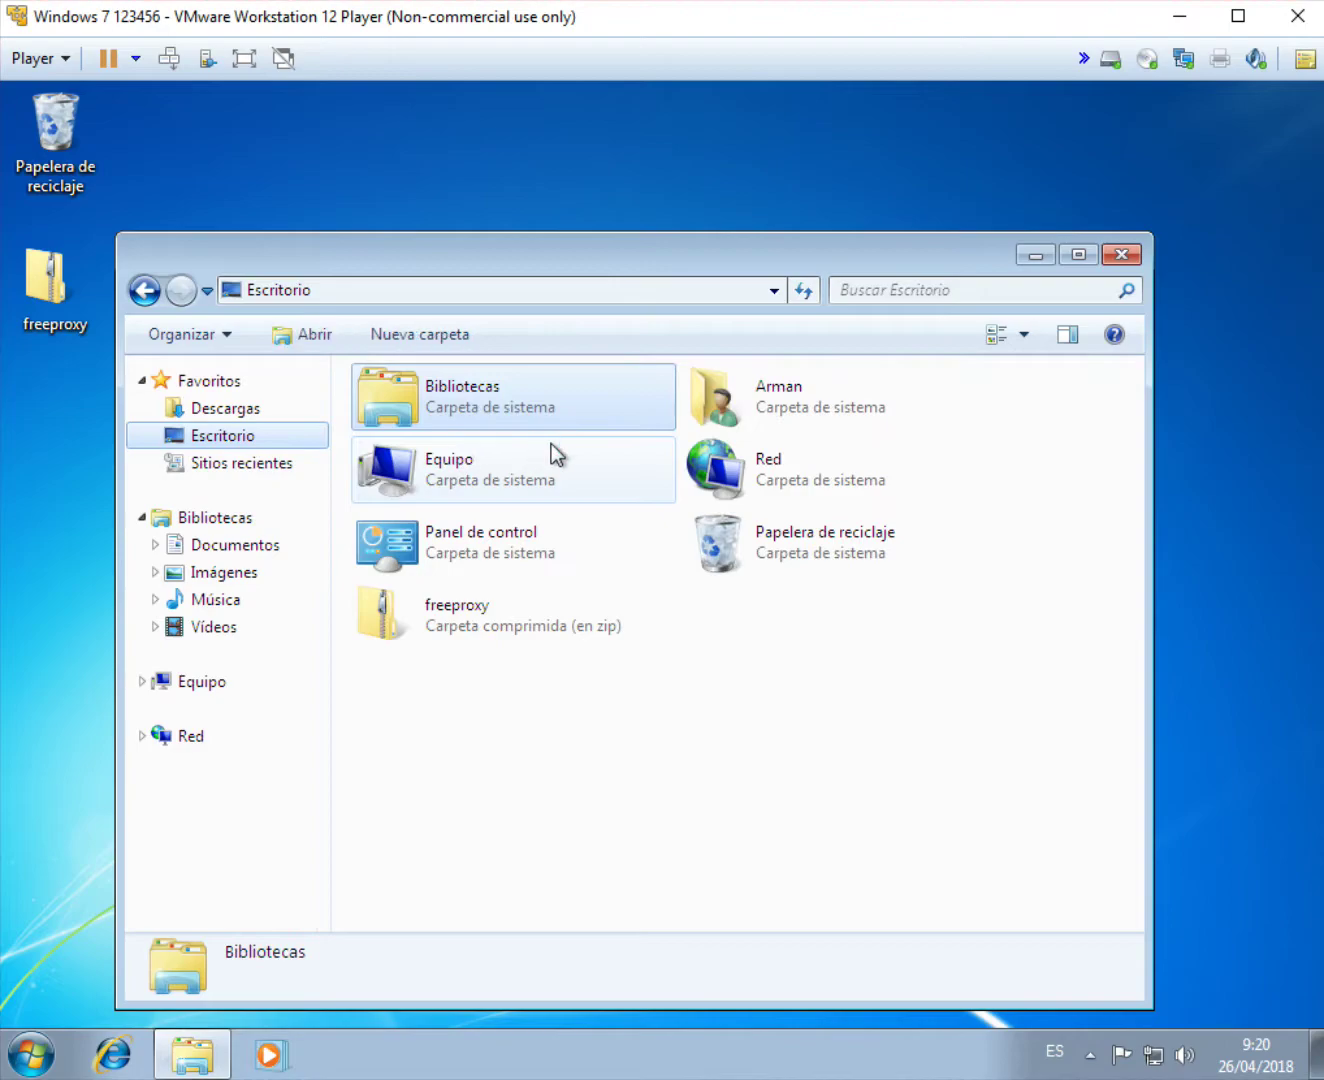
pyautogui.doubleClick(552, 448)
pyautogui.doubleClick(535, 436)
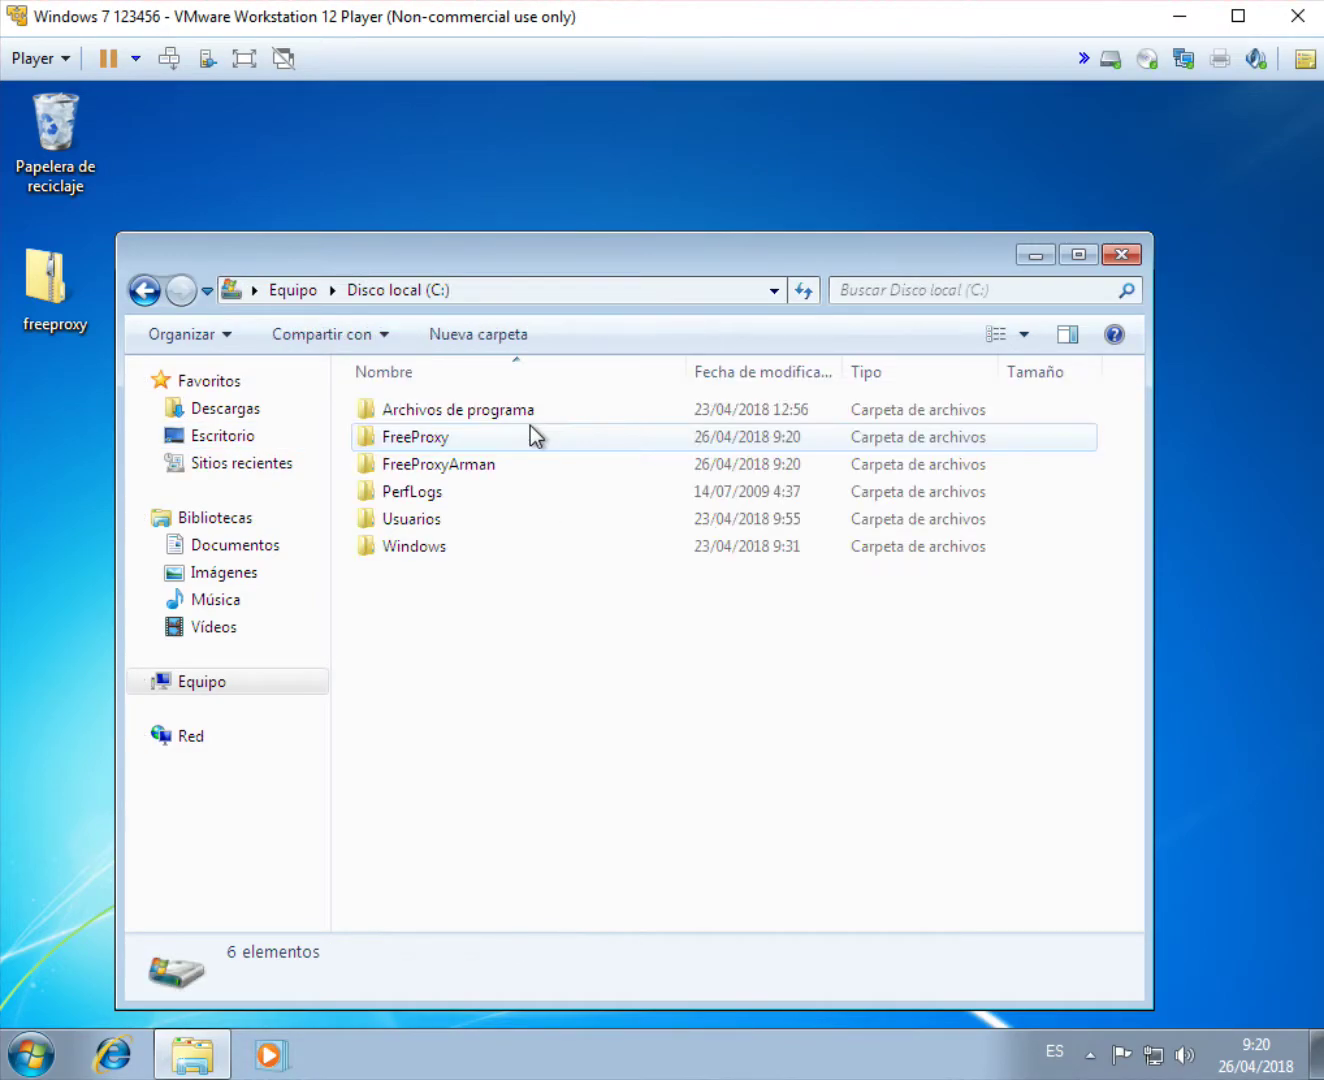
pyautogui.doubleClick(488, 467)
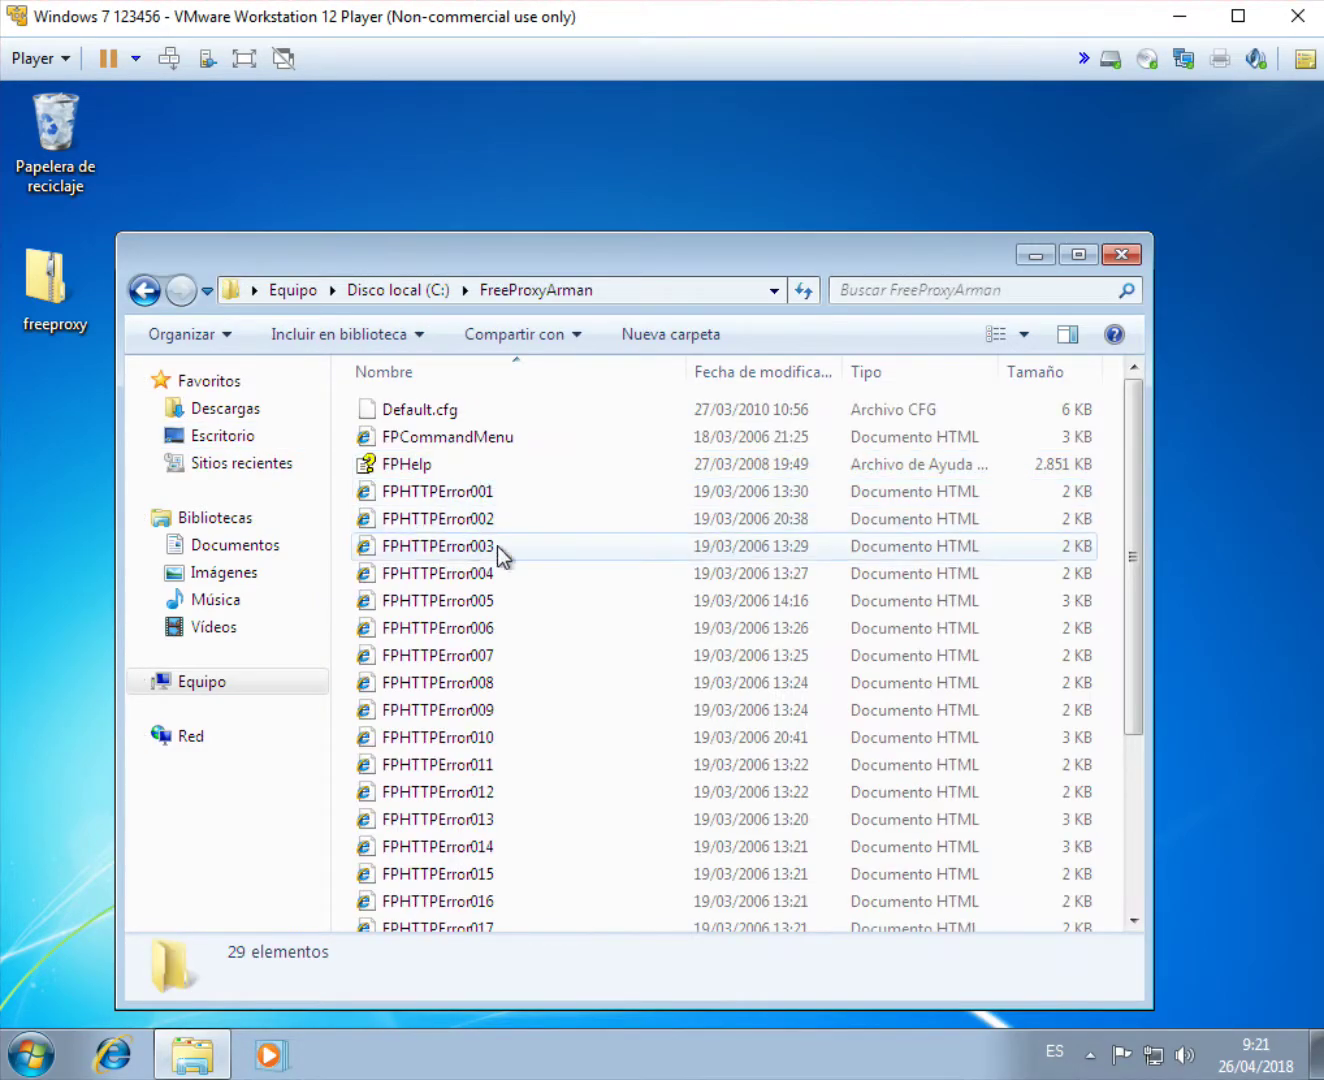
# Run FreeProxyClient from the installation folder as administrator and allow it to make changes.
pyautogui.scroll(-3, 473, 544)
pyautogui.click(440, 806)
pyautogui.rightClick(439, 807)
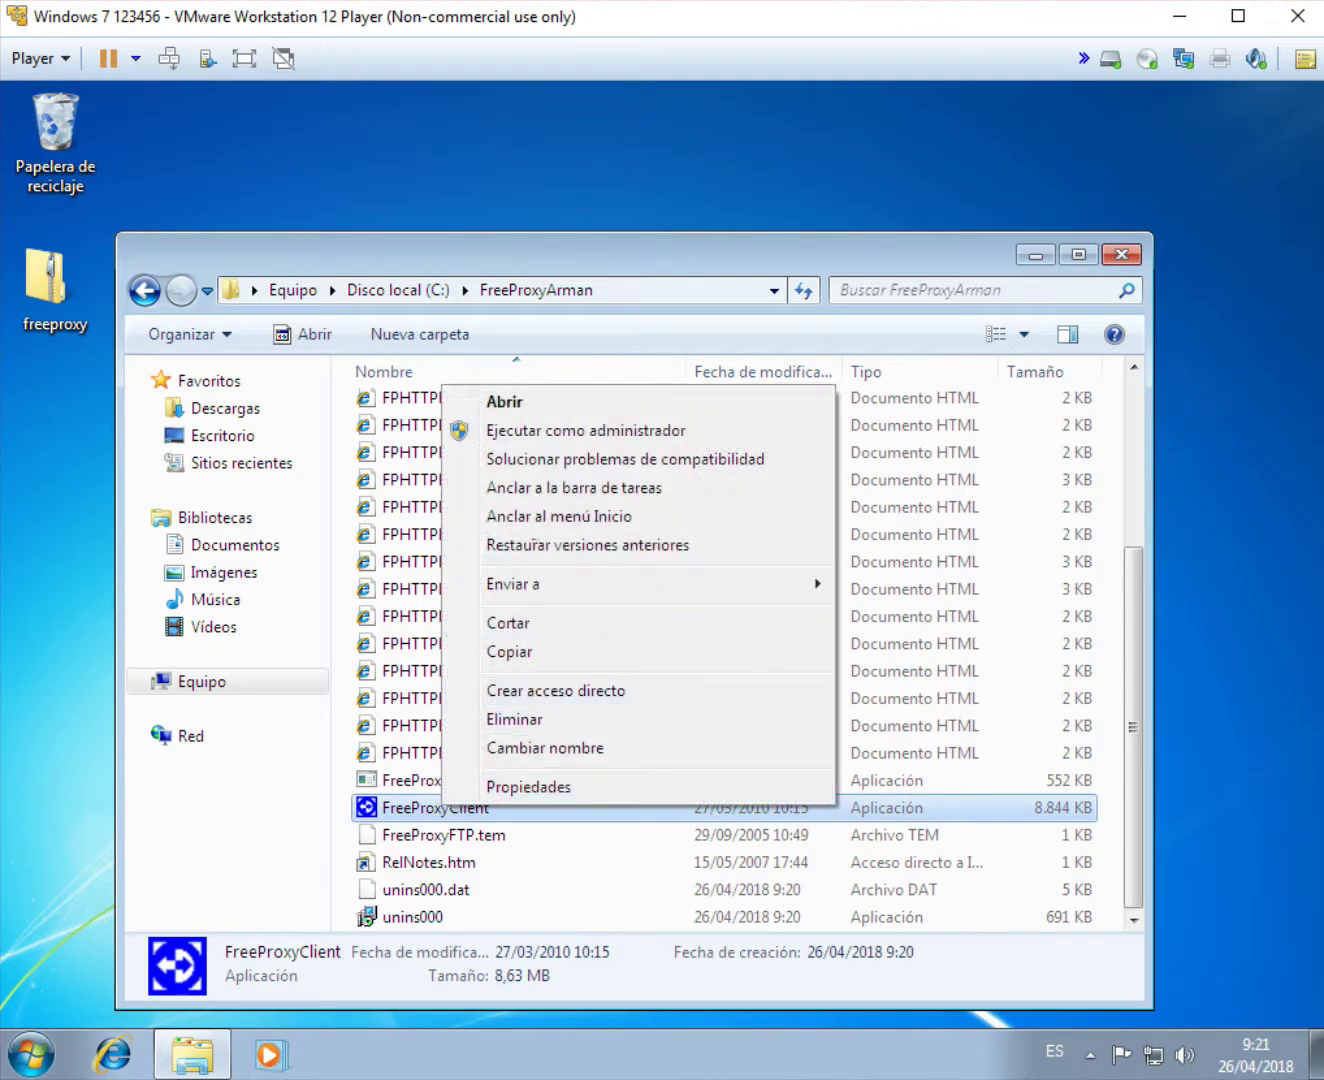
pyautogui.click(519, 438)
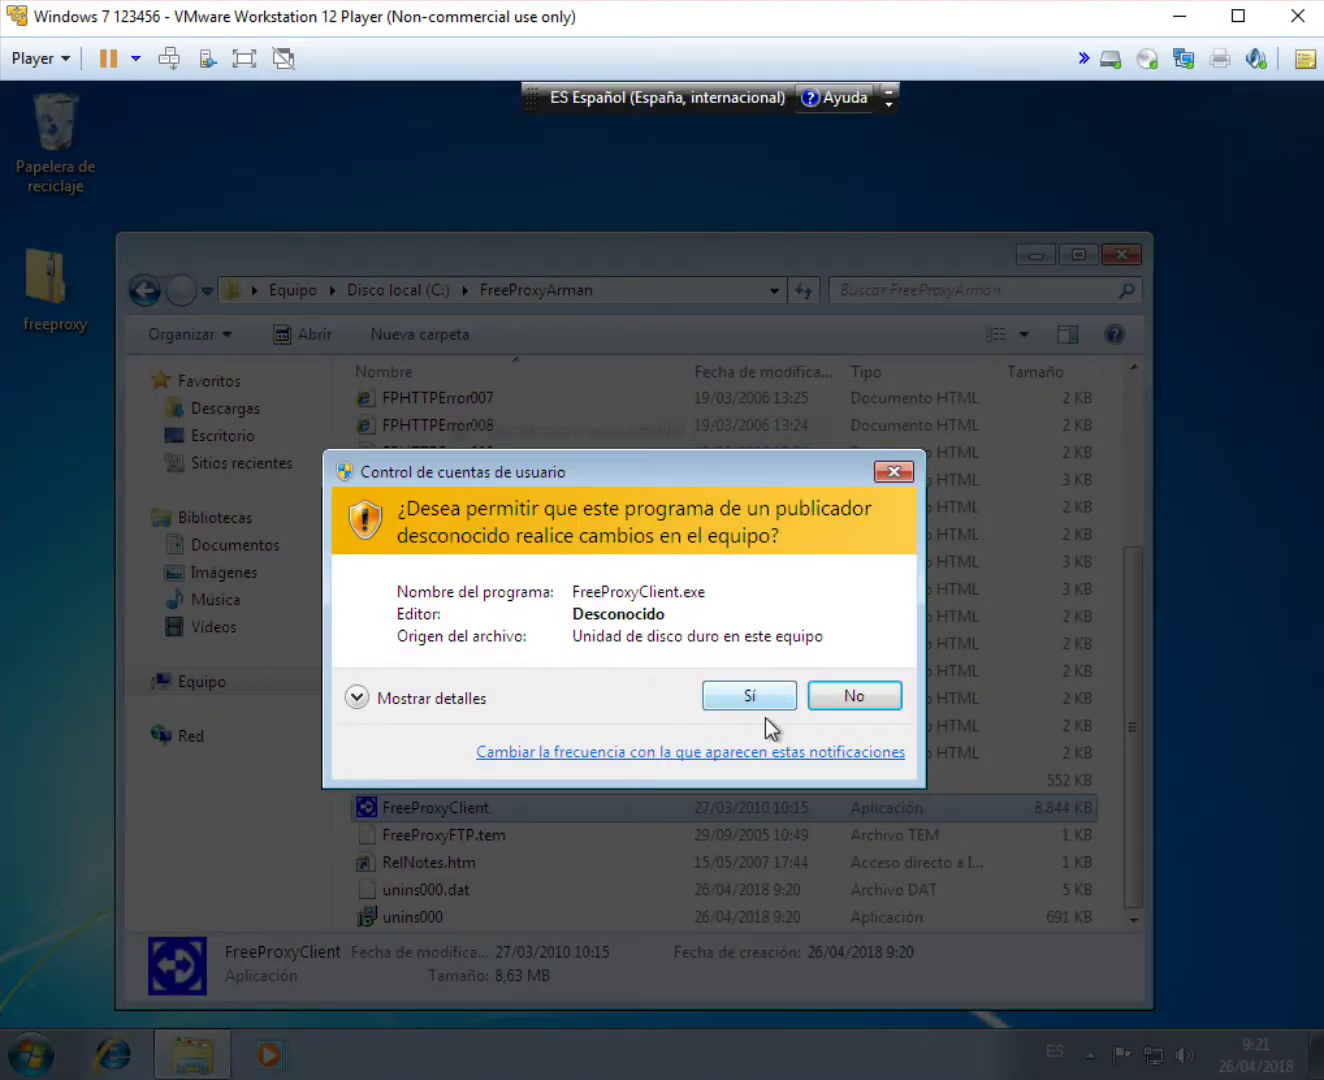
pyautogui.click(752, 697)
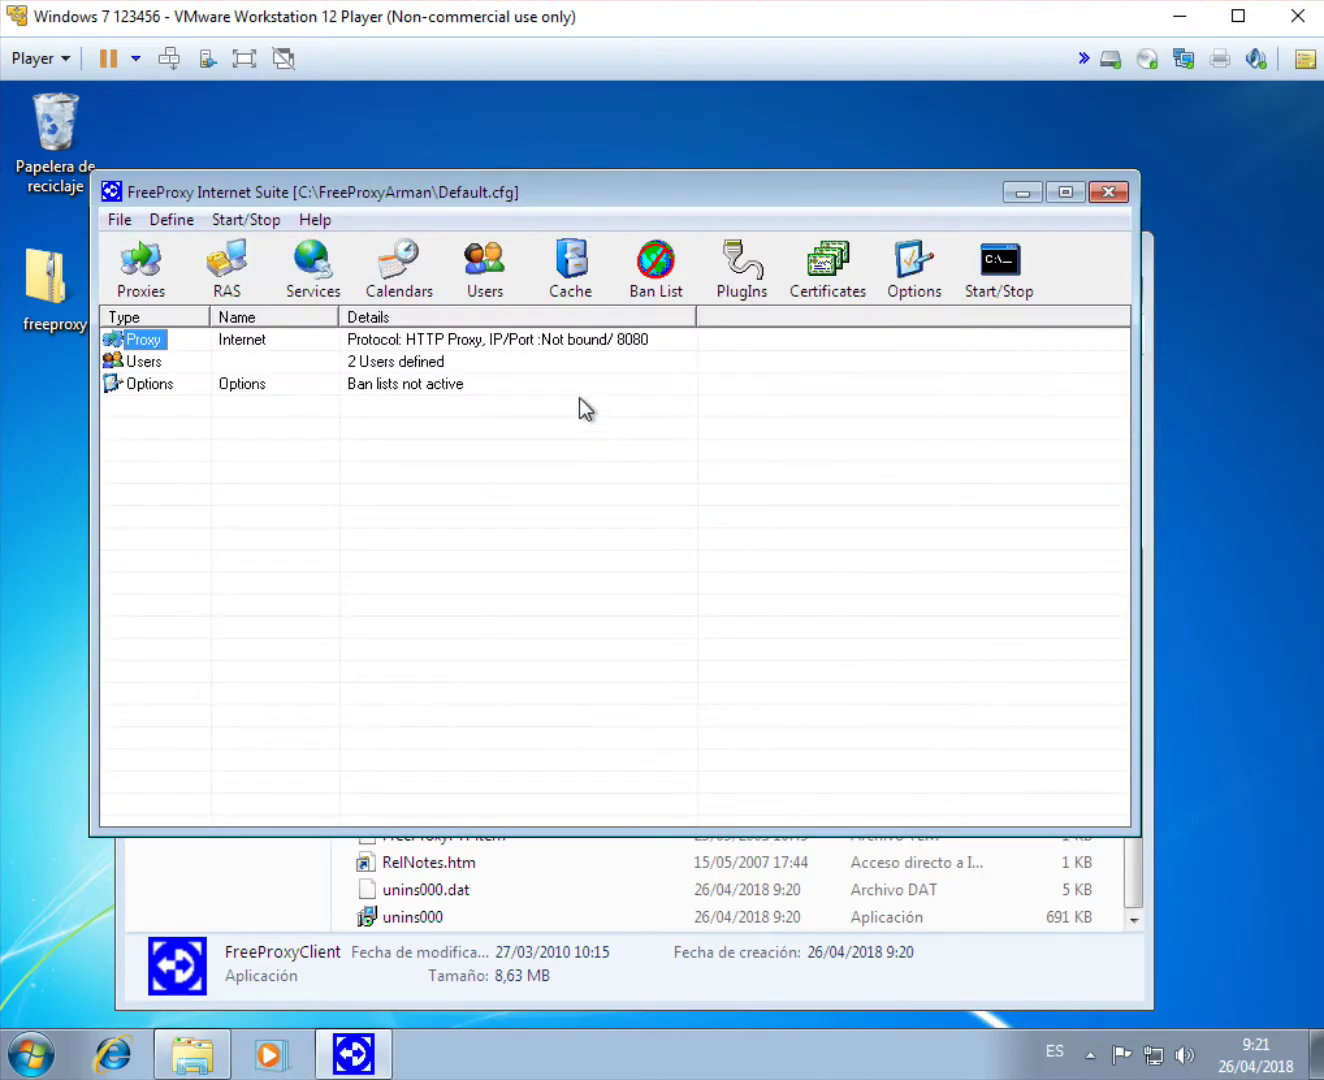
# Add a FreeProxy user with the user's first name, a description of Proxy plus that name, and the account password entered and confirmed.
pyautogui.click(483, 264)
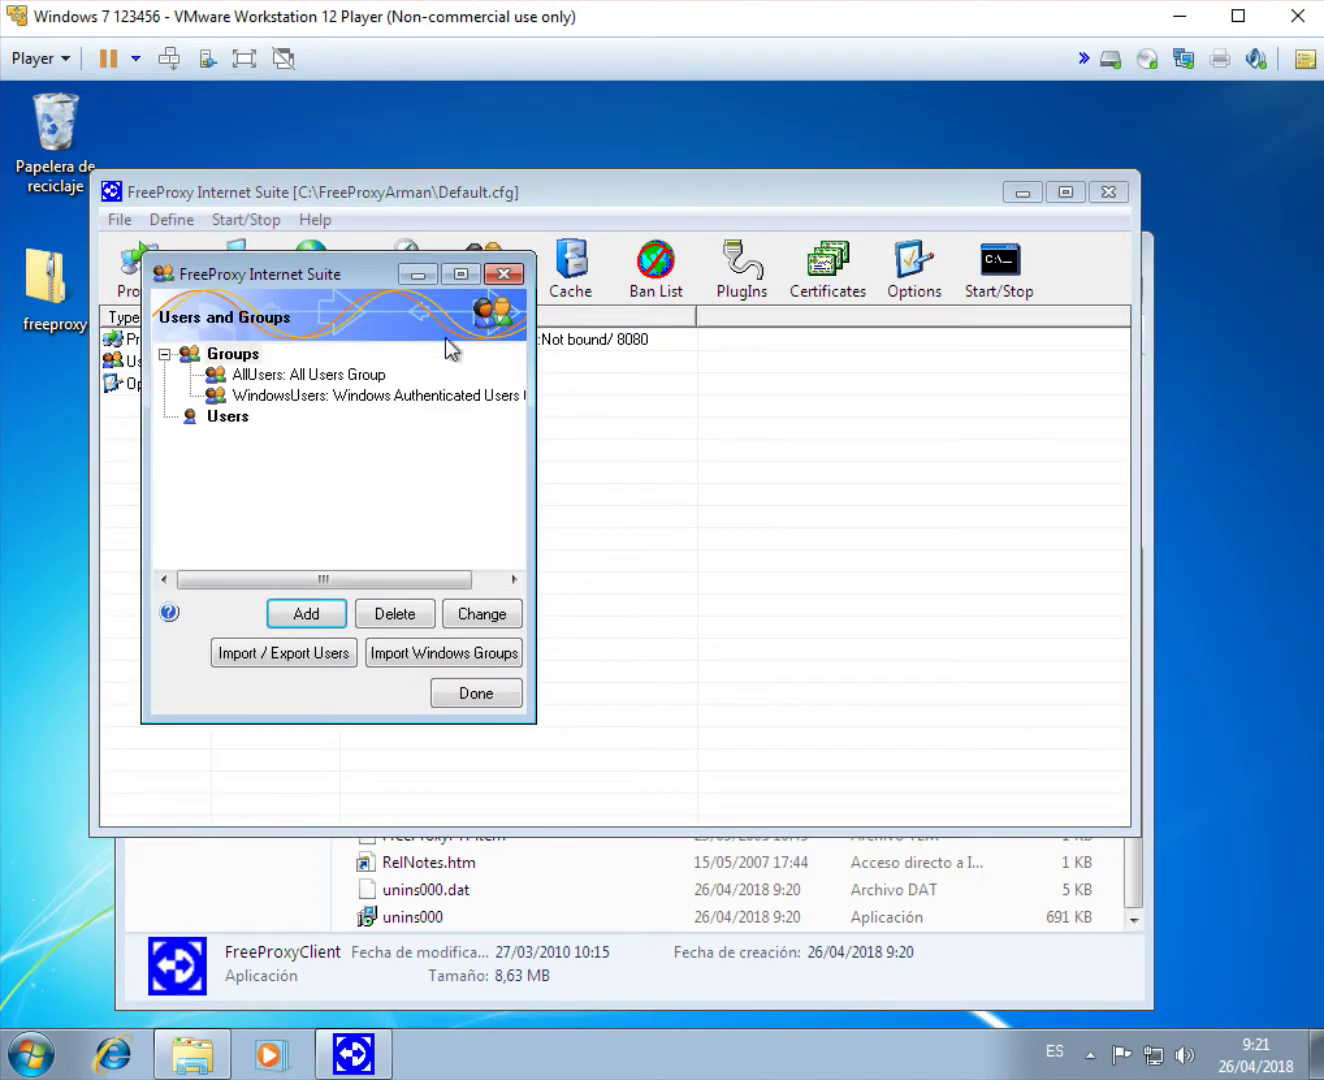
pyautogui.click(220, 416)
pyautogui.click(311, 614)
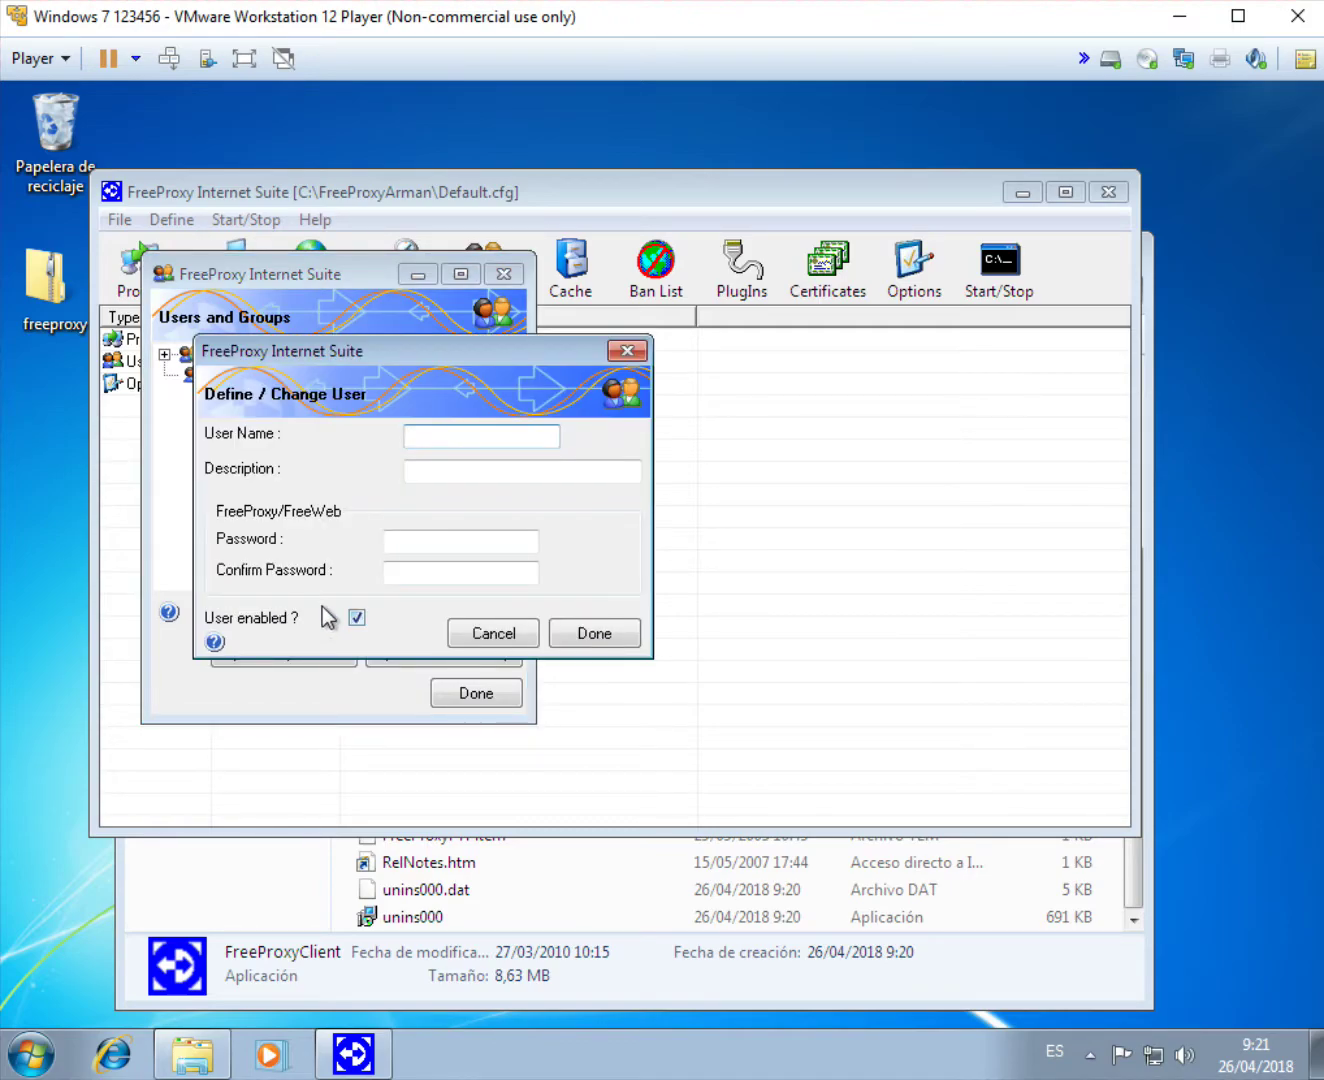
pyautogui.write('Arman')
pyautogui.press('Tab')
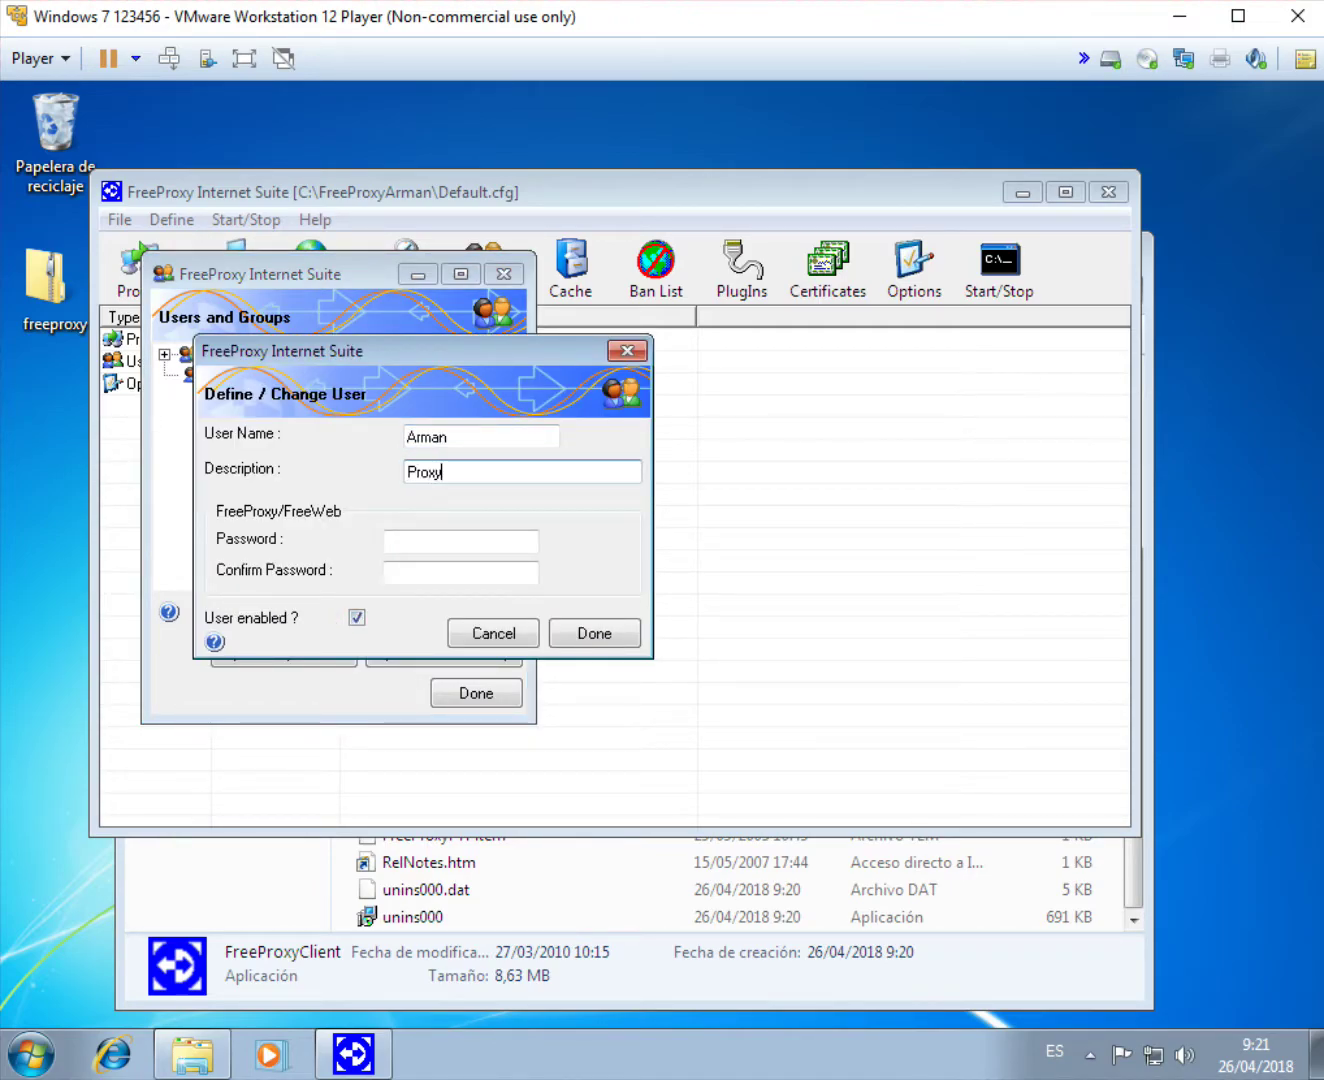
pyautogui.click(396, 541)
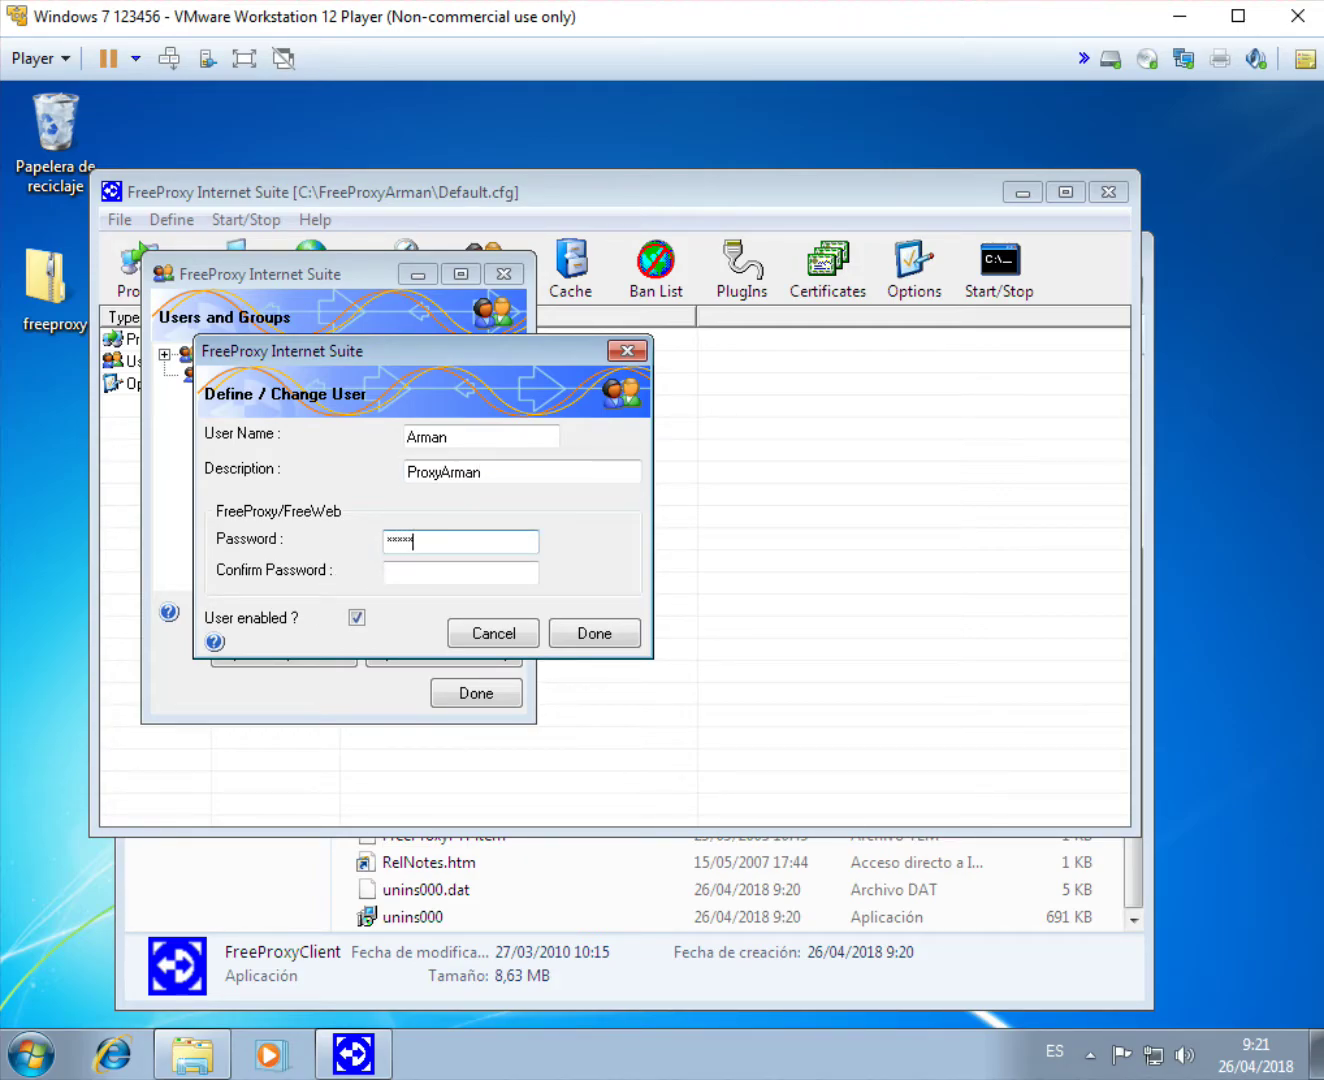
pyautogui.click(428, 574)
pyautogui.write('******')
pyautogui.click(596, 634)
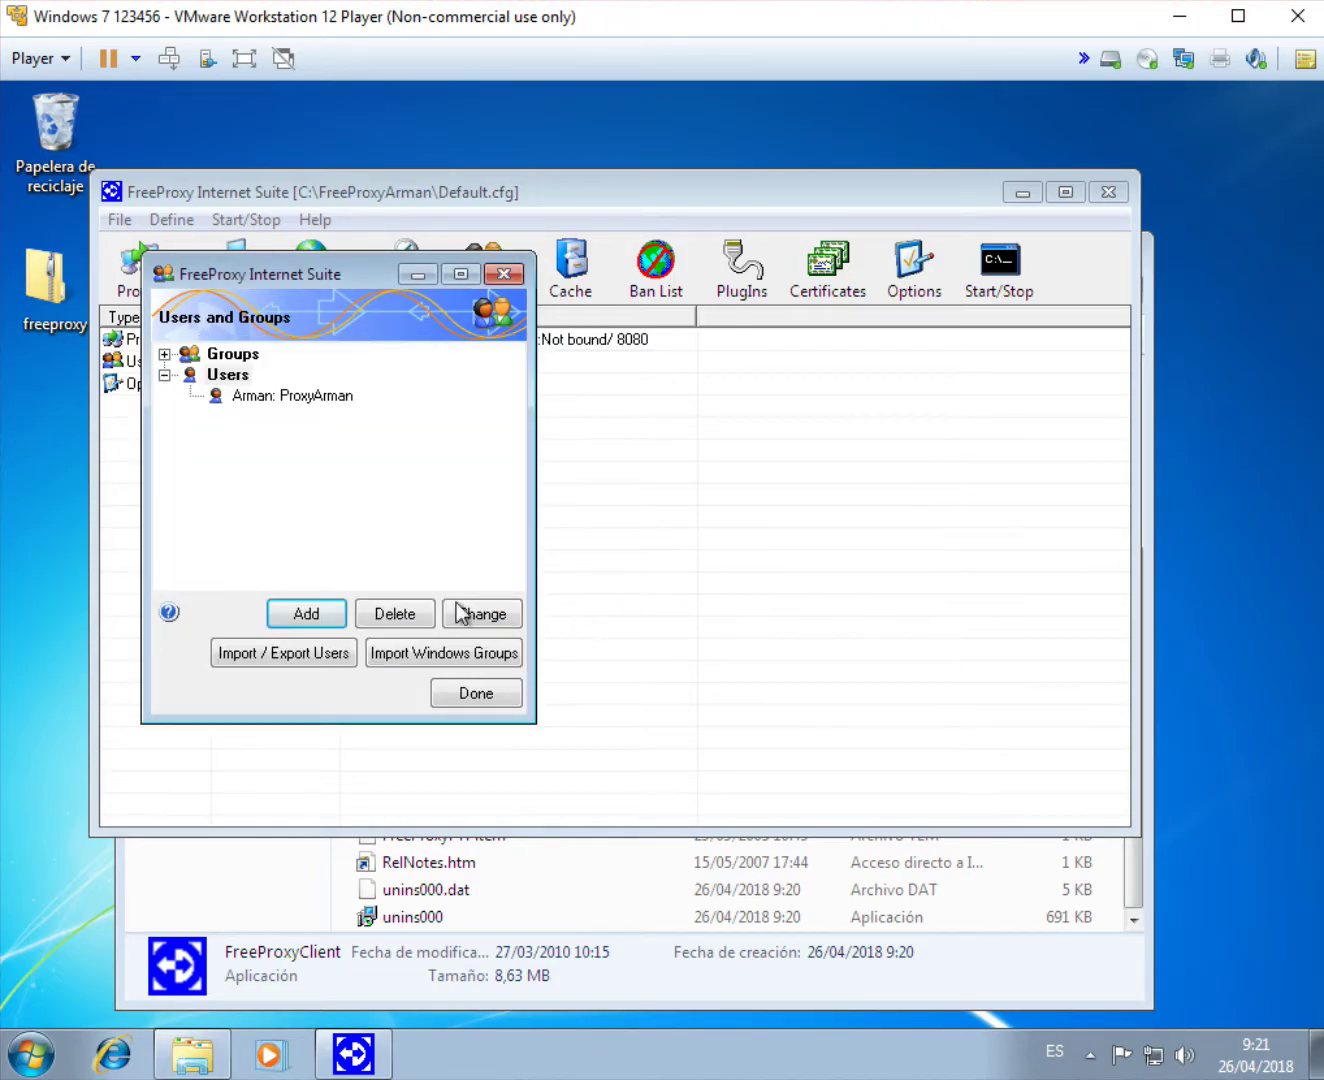
# Add a group named with the user's first name plus Proxy, using the same name with a 1 appended as description.
pyautogui.click(244, 356)
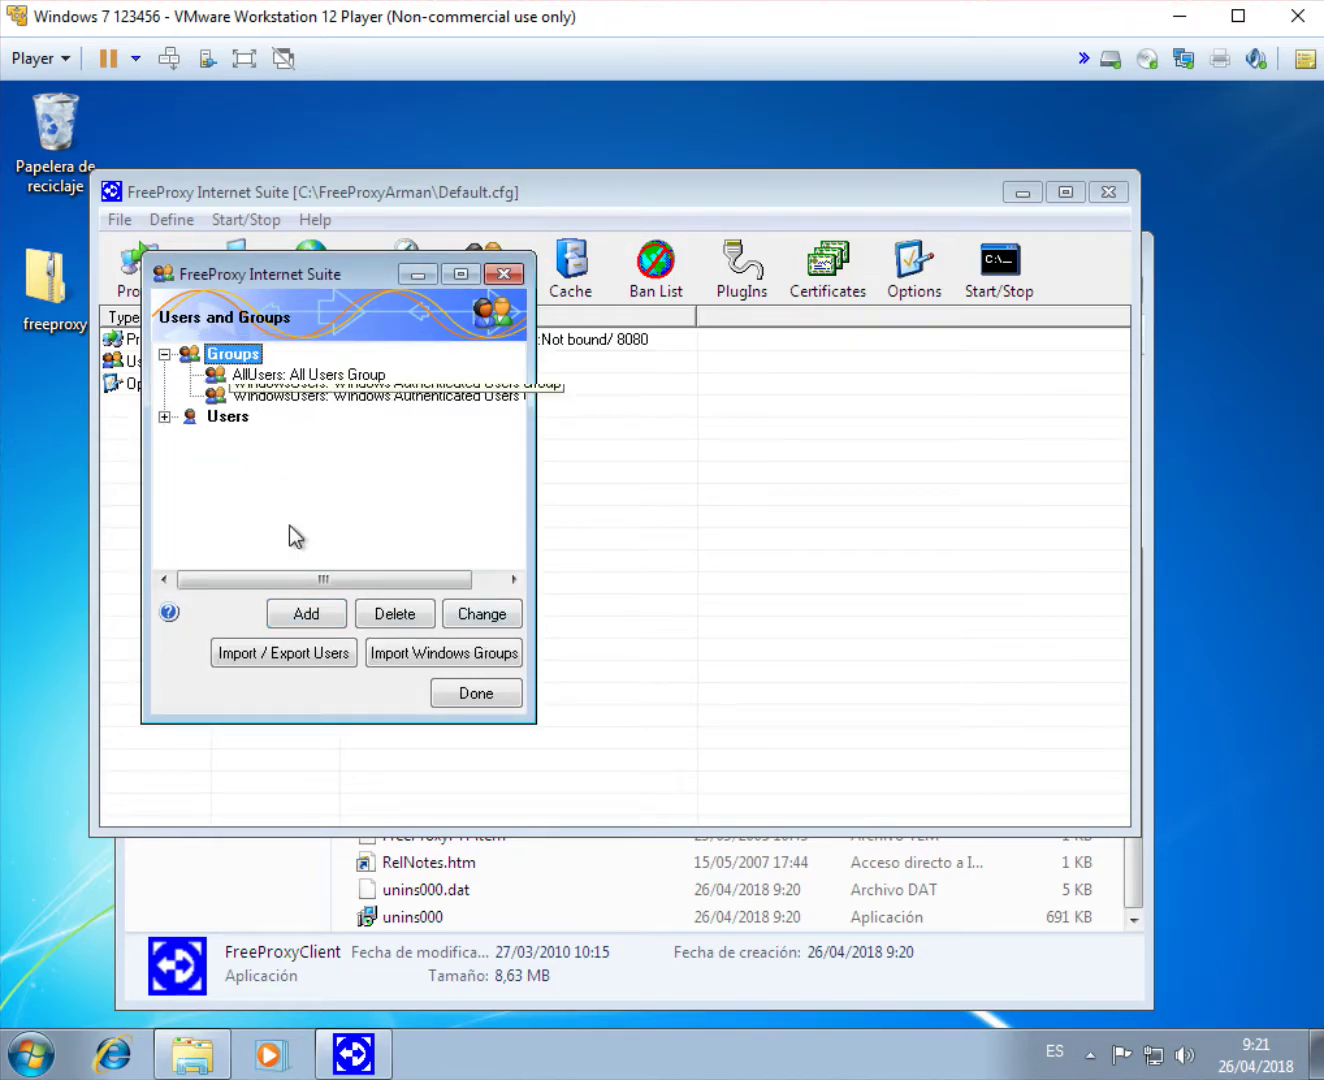
pyautogui.click(306, 614)
pyautogui.write('ArmanProxy')
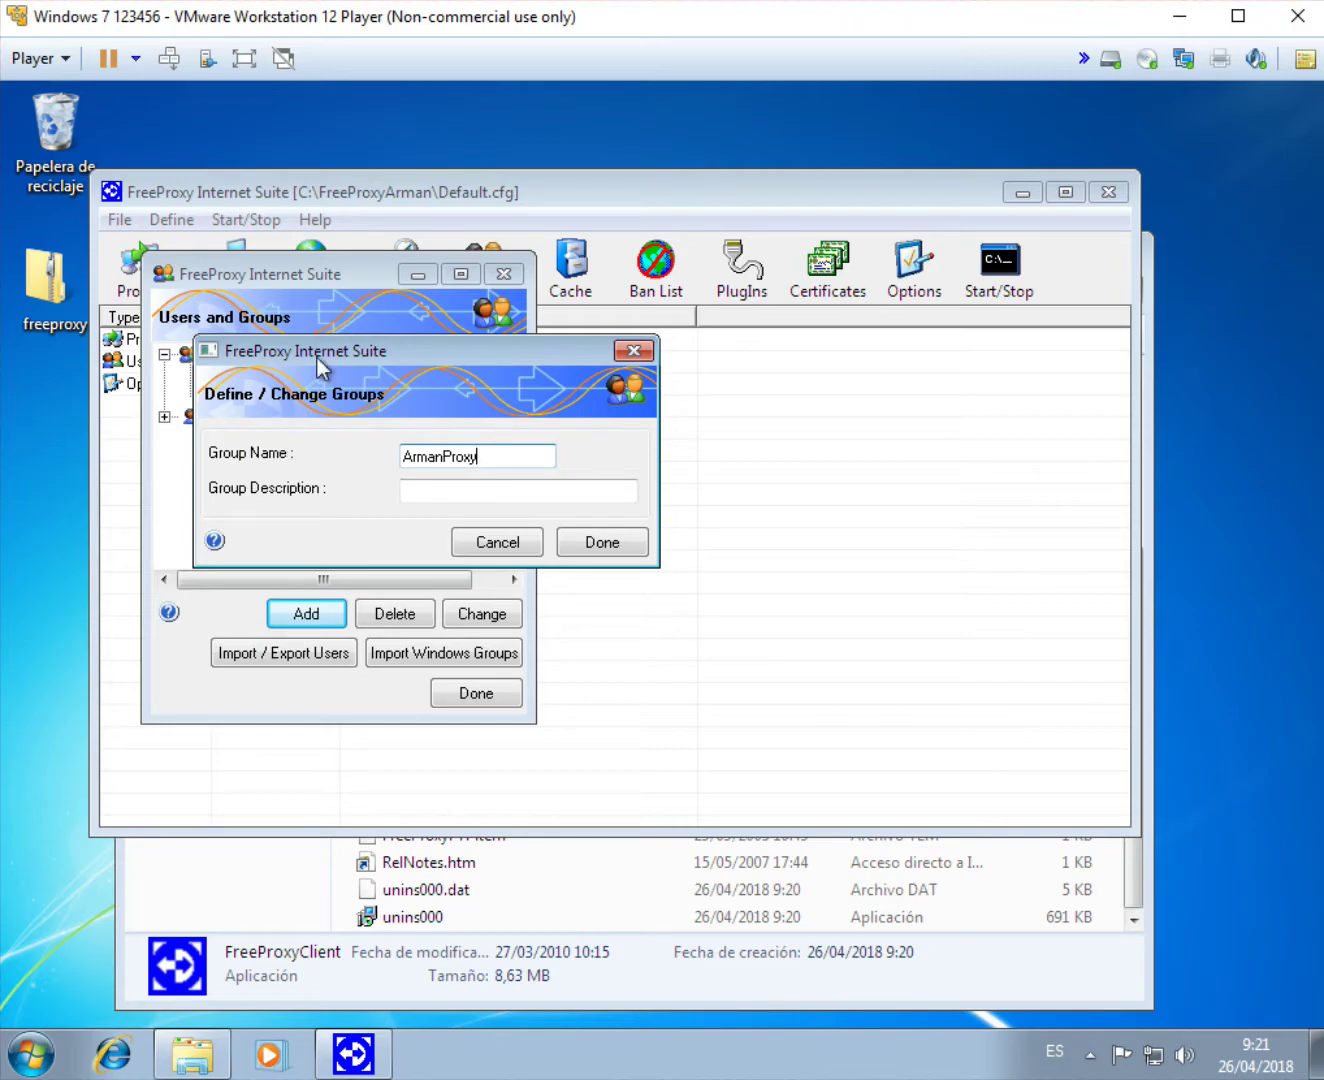
pyautogui.moveTo(316, 350); pyautogui.dragTo(627, 347)
pyautogui.click(733, 494)
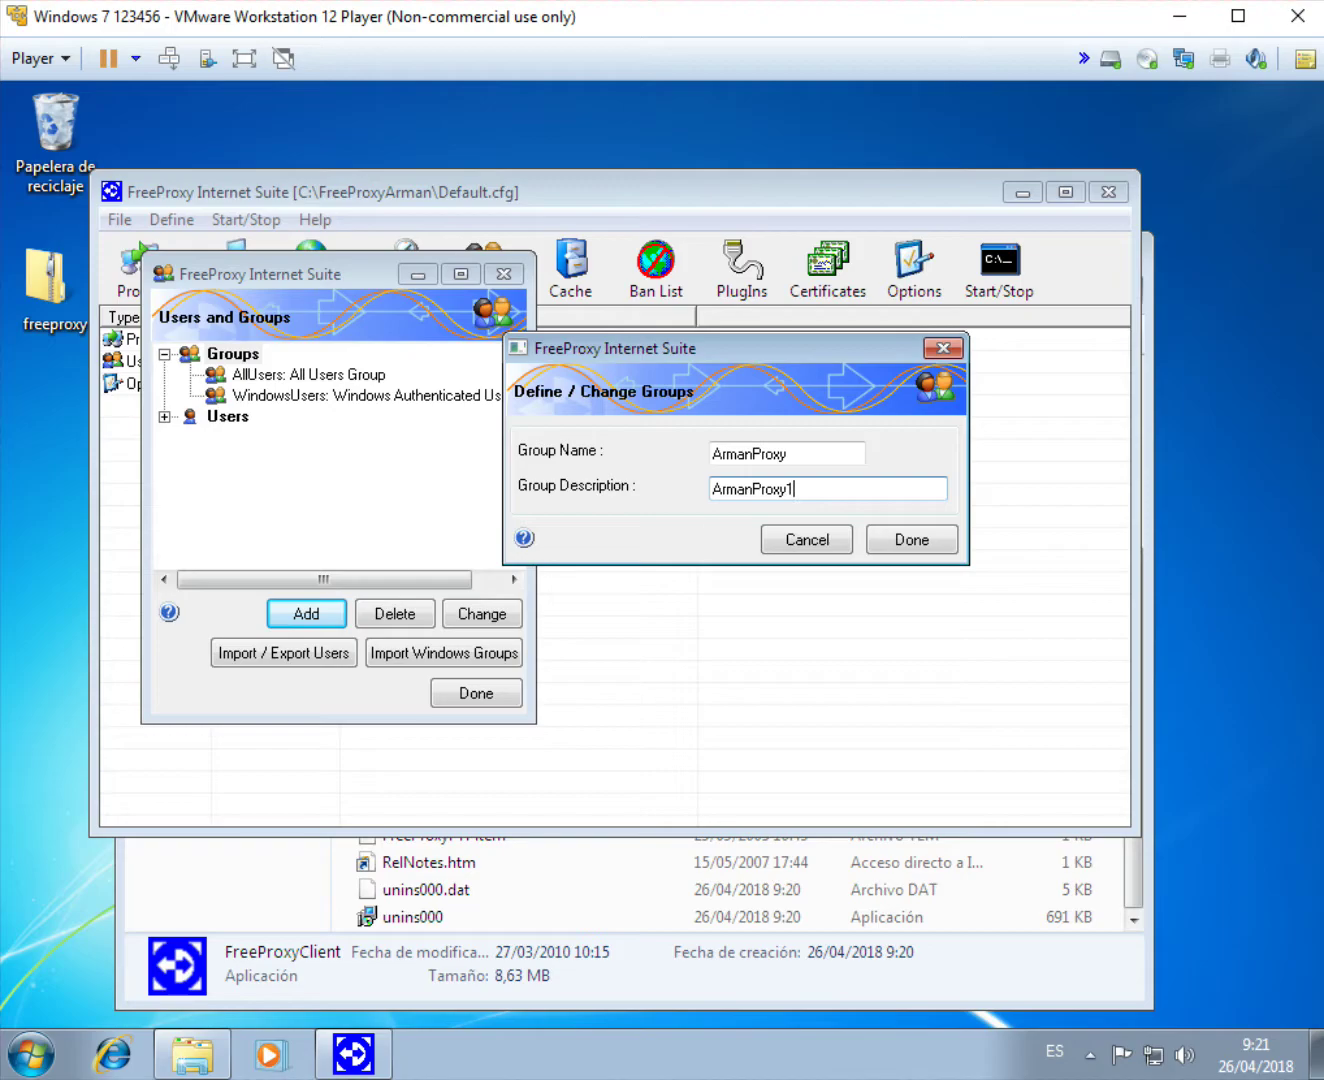
pyautogui.click(892, 541)
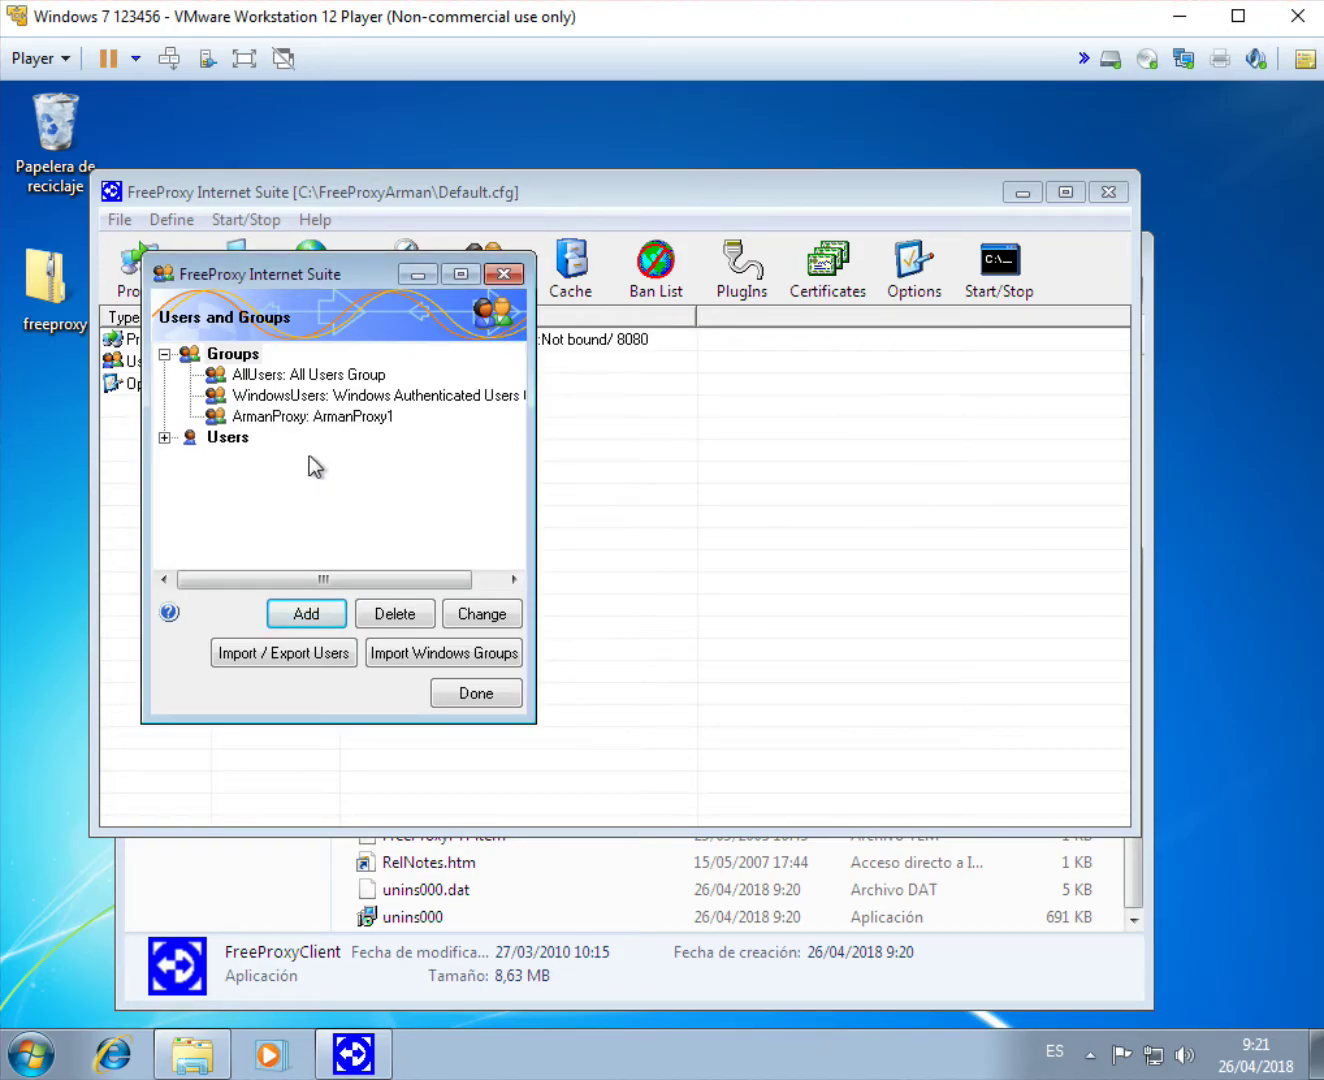
# Include the newly added user in the new proxy group and finish managing users and groups.
pyautogui.click(296, 418)
pyautogui.click(312, 615)
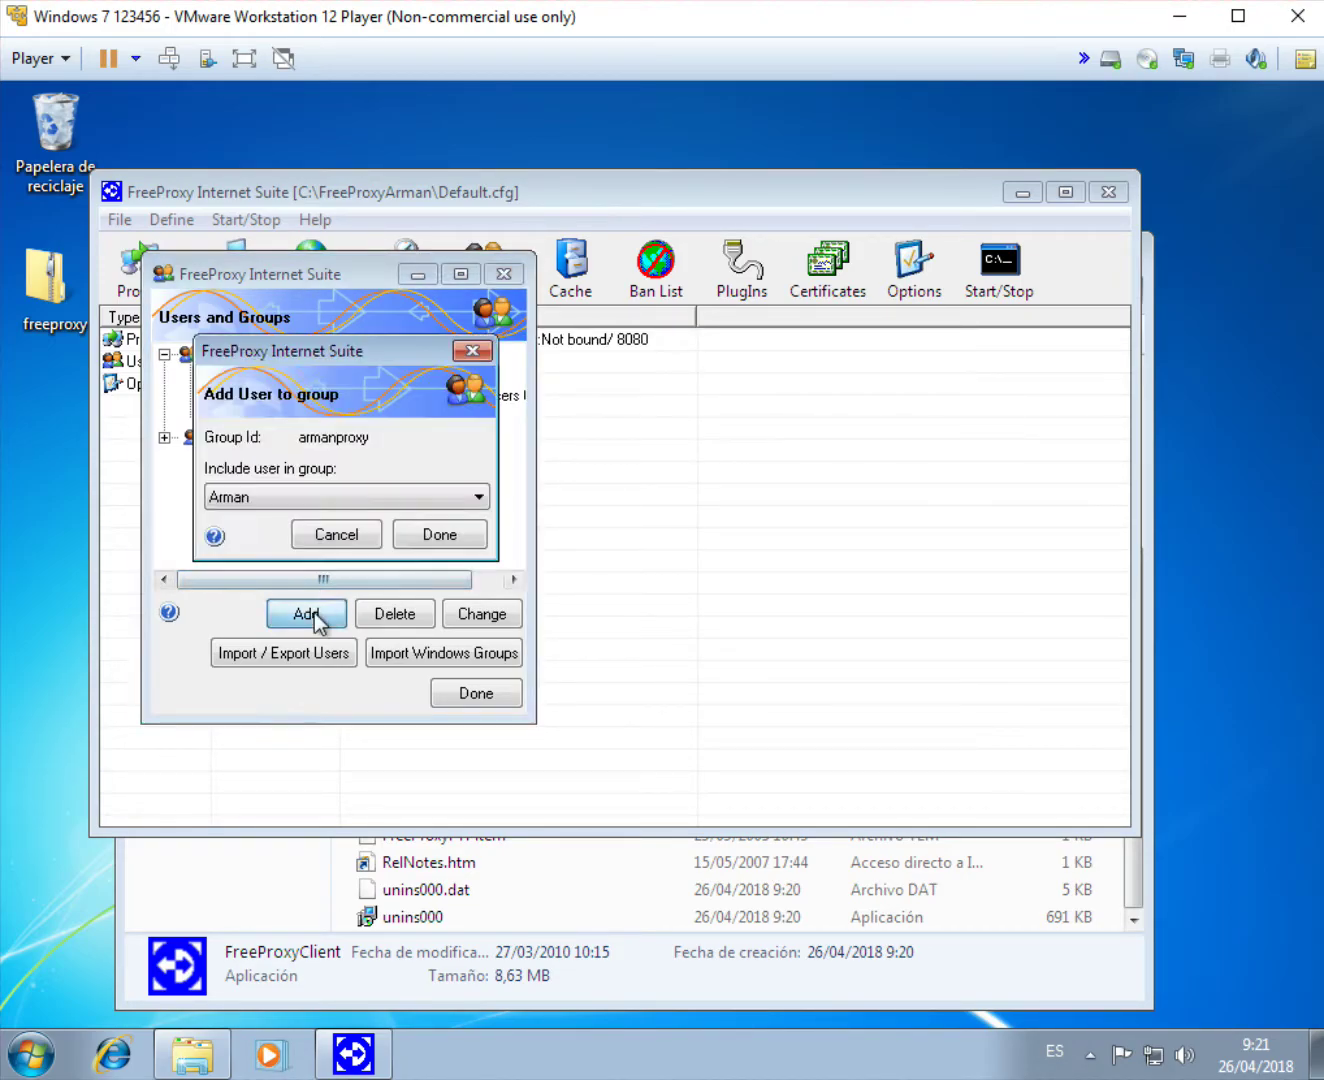
pyautogui.click(360, 500)
pyautogui.click(362, 510)
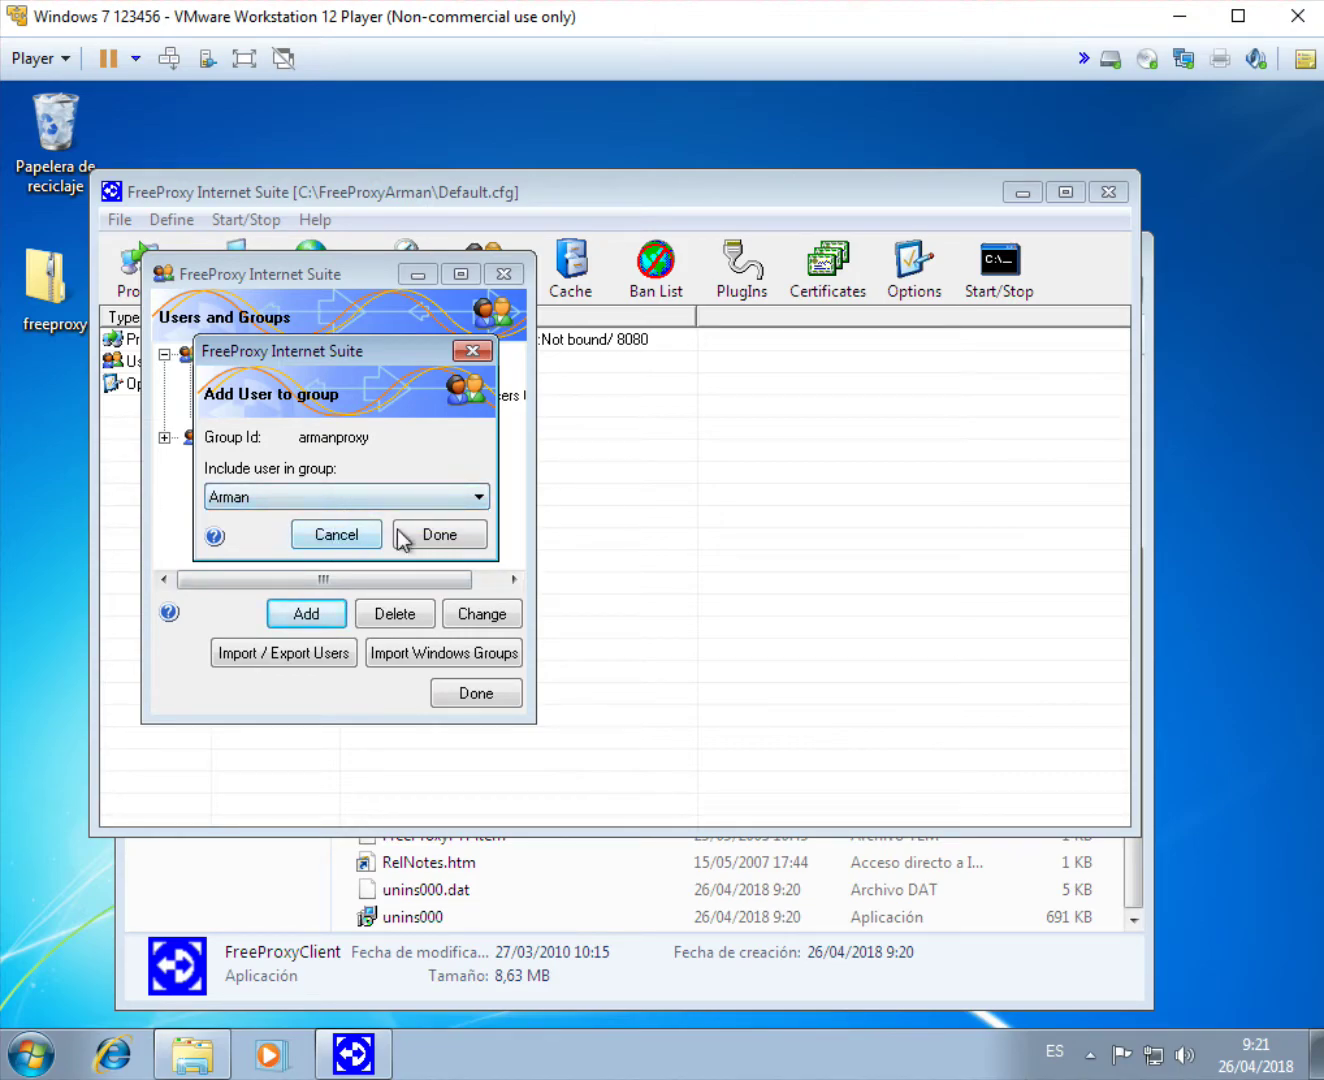
pyautogui.click(441, 539)
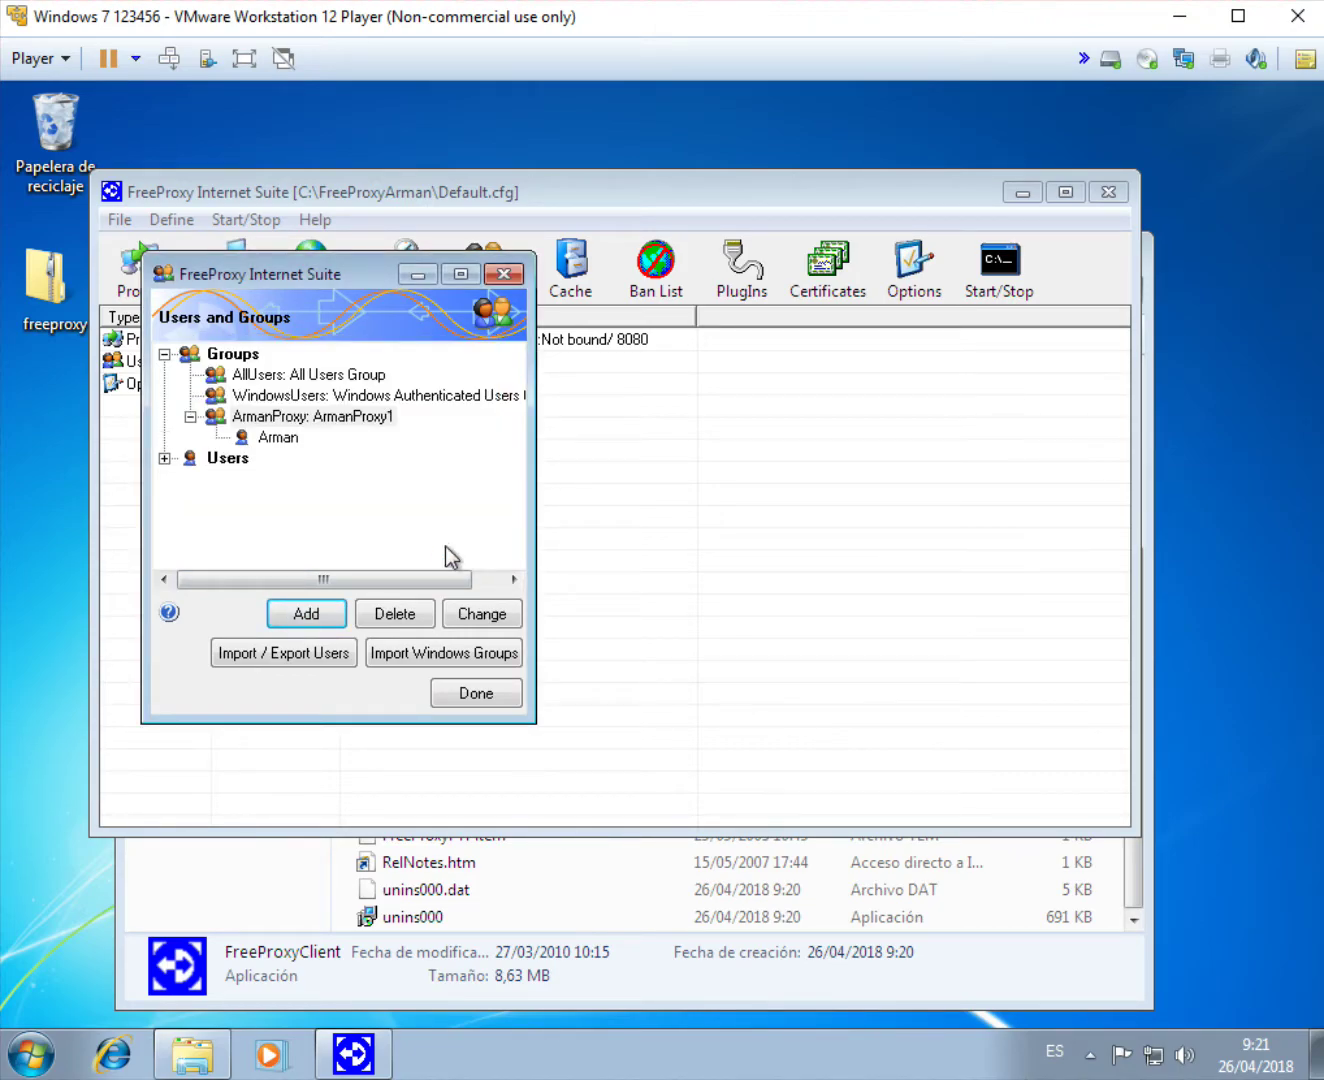
pyautogui.click(476, 693)
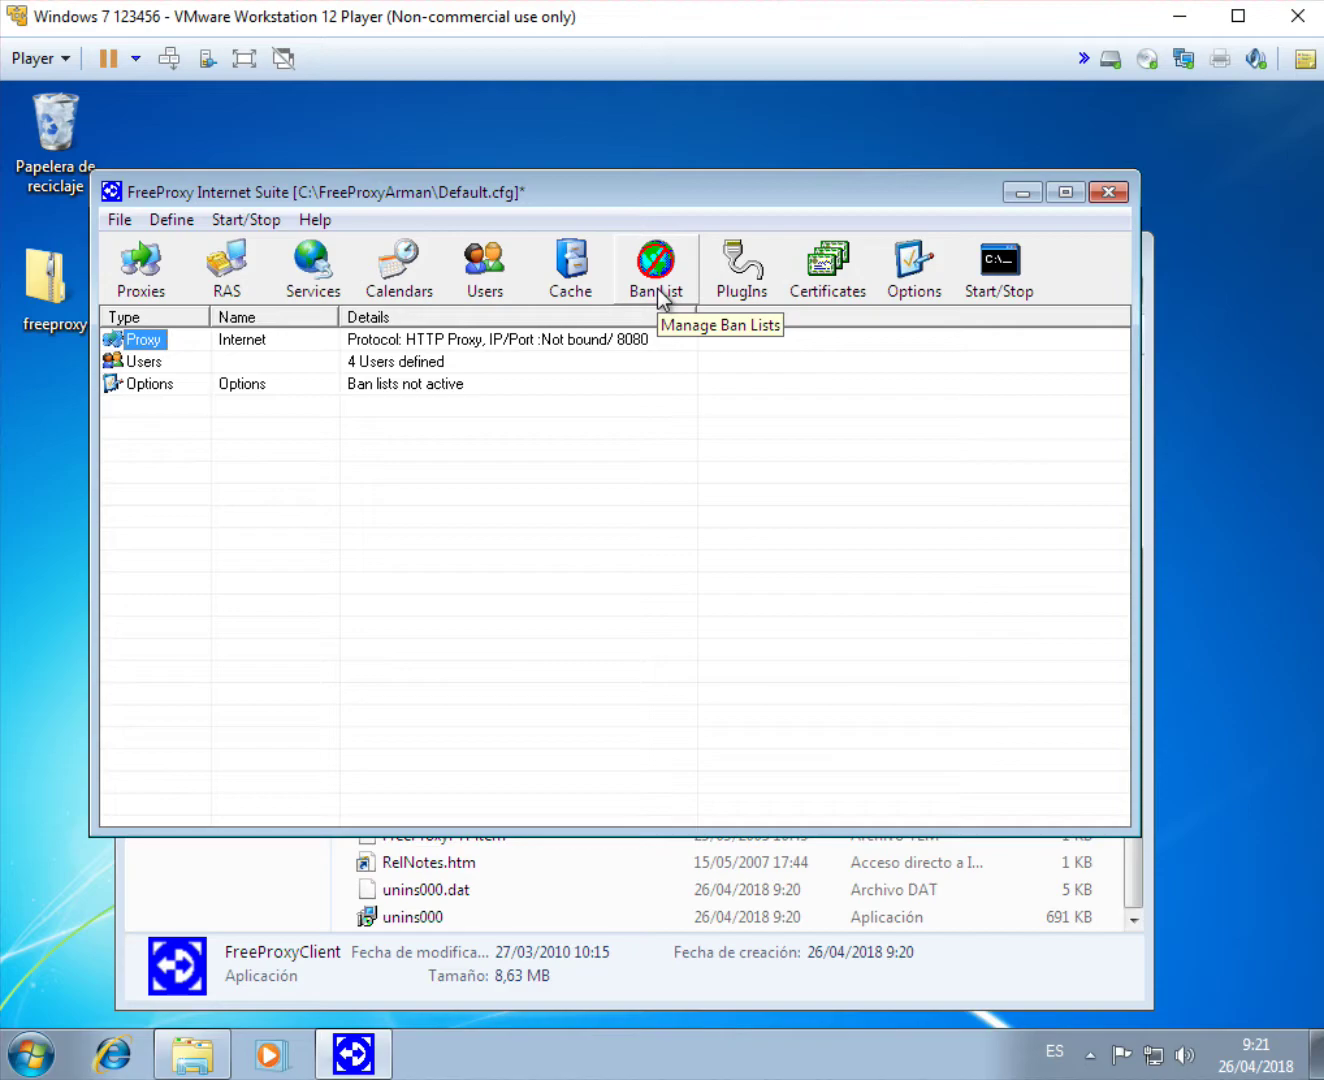
# Create a new ban list and add a category named BanList to it.
pyautogui.click(657, 289)
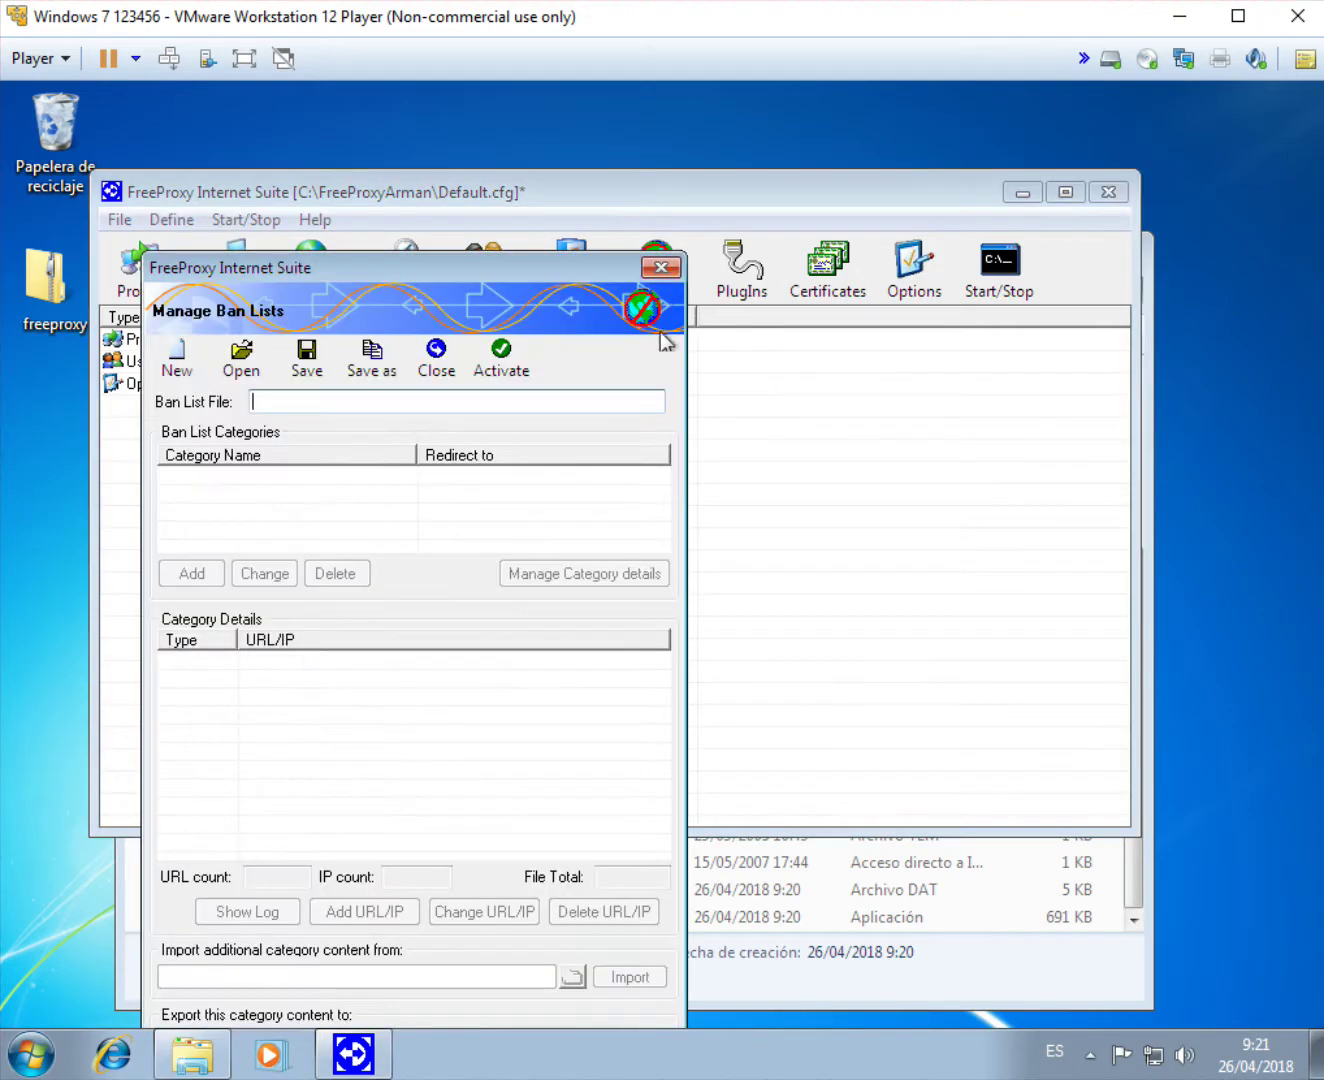
pyautogui.click(177, 357)
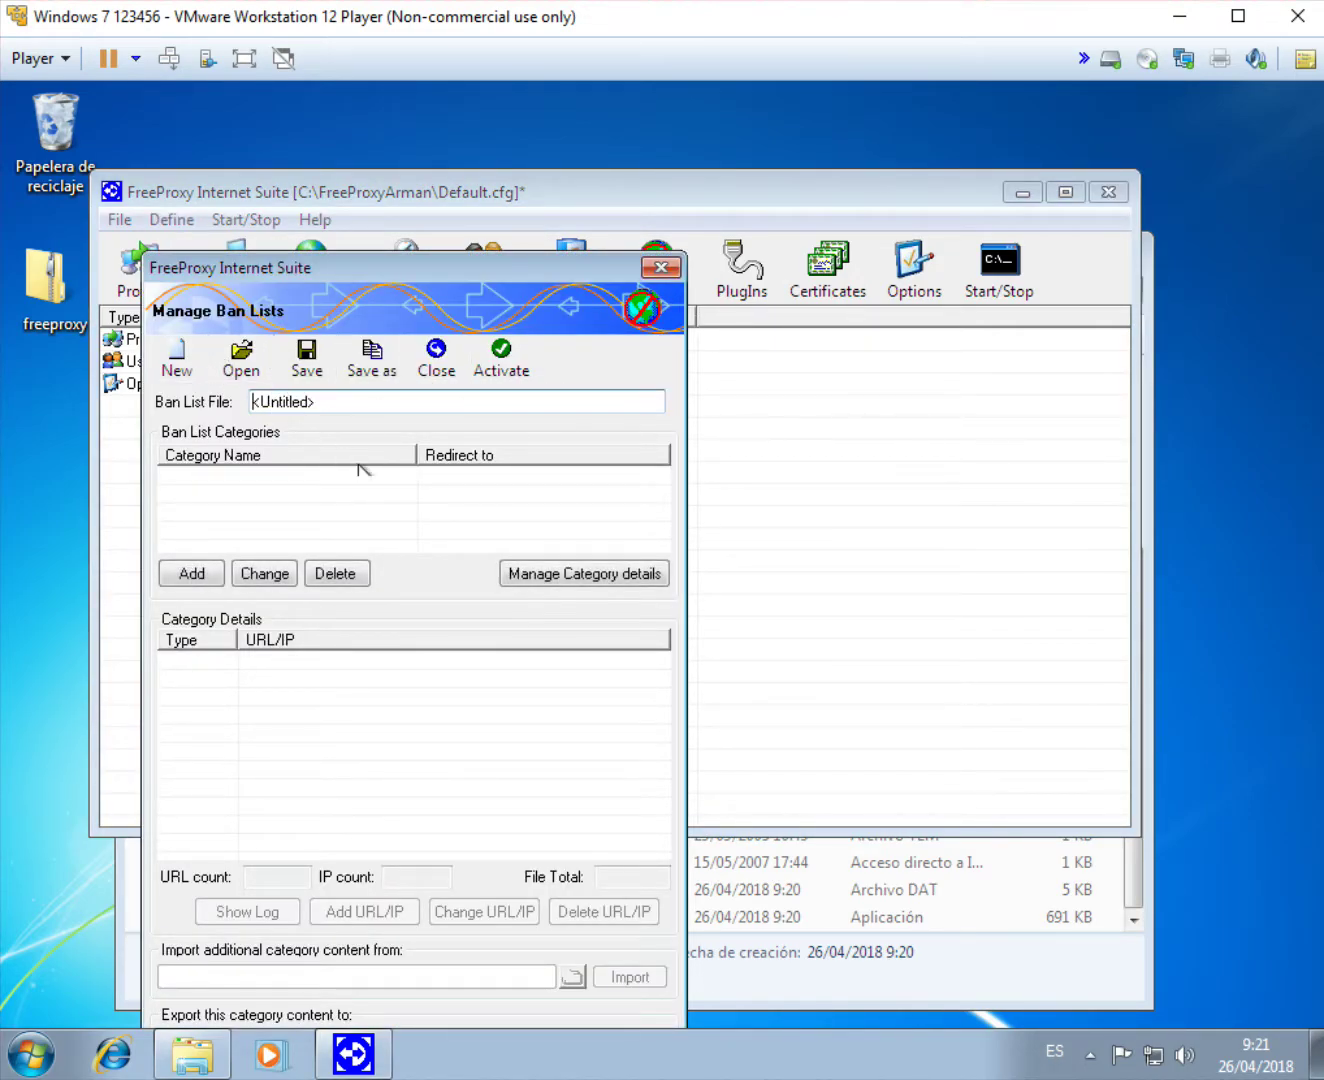
pyautogui.click(193, 574)
pyautogui.write('BanList')
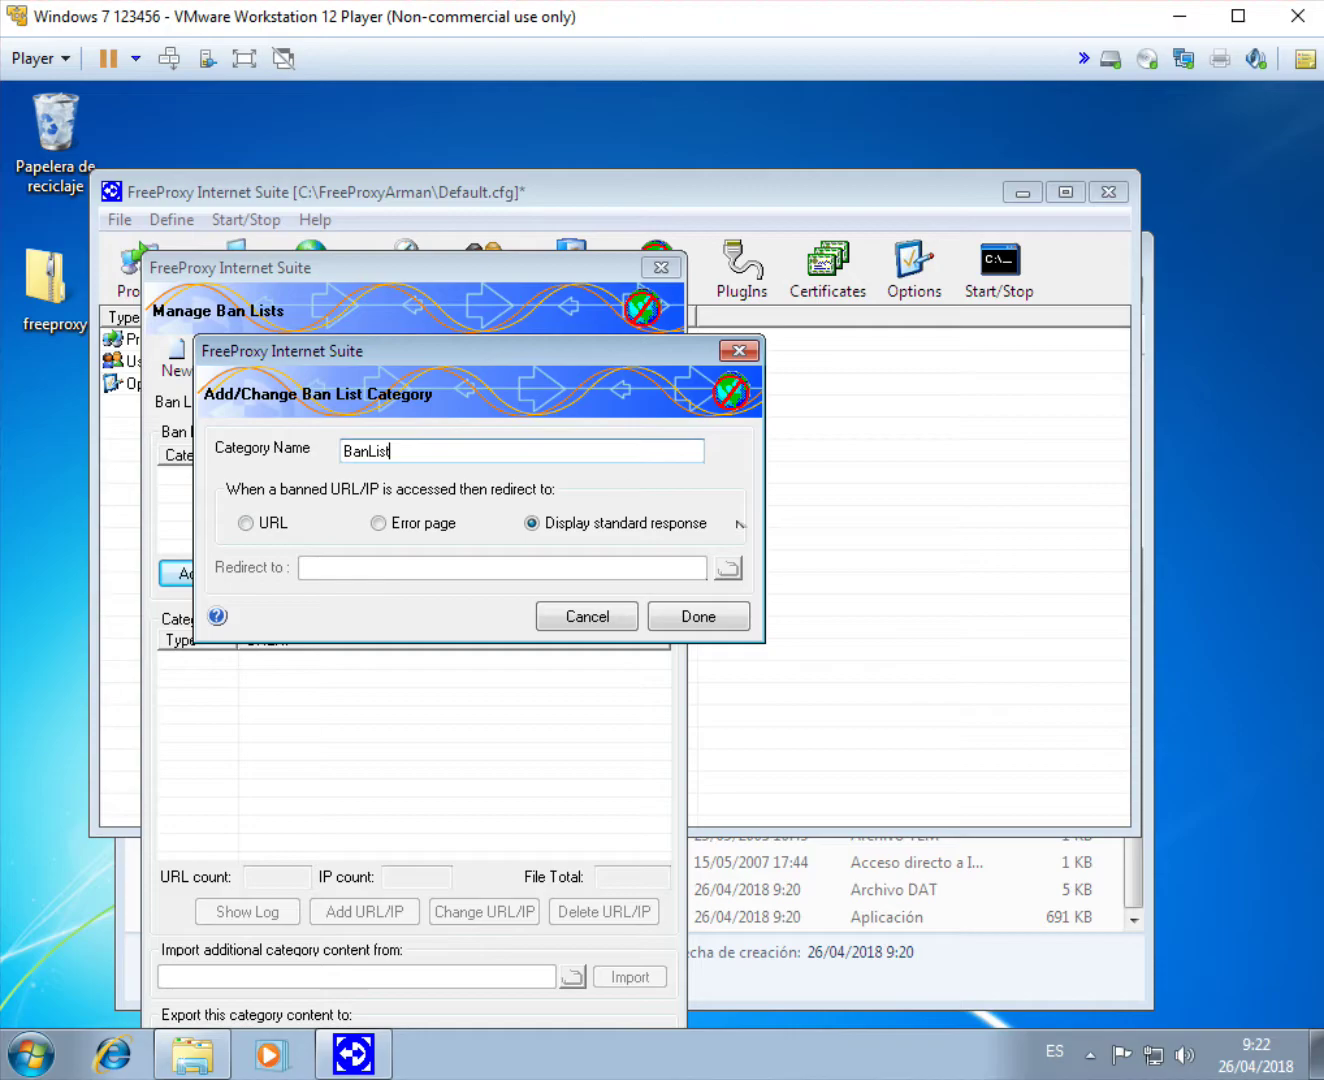
pyautogui.click(722, 622)
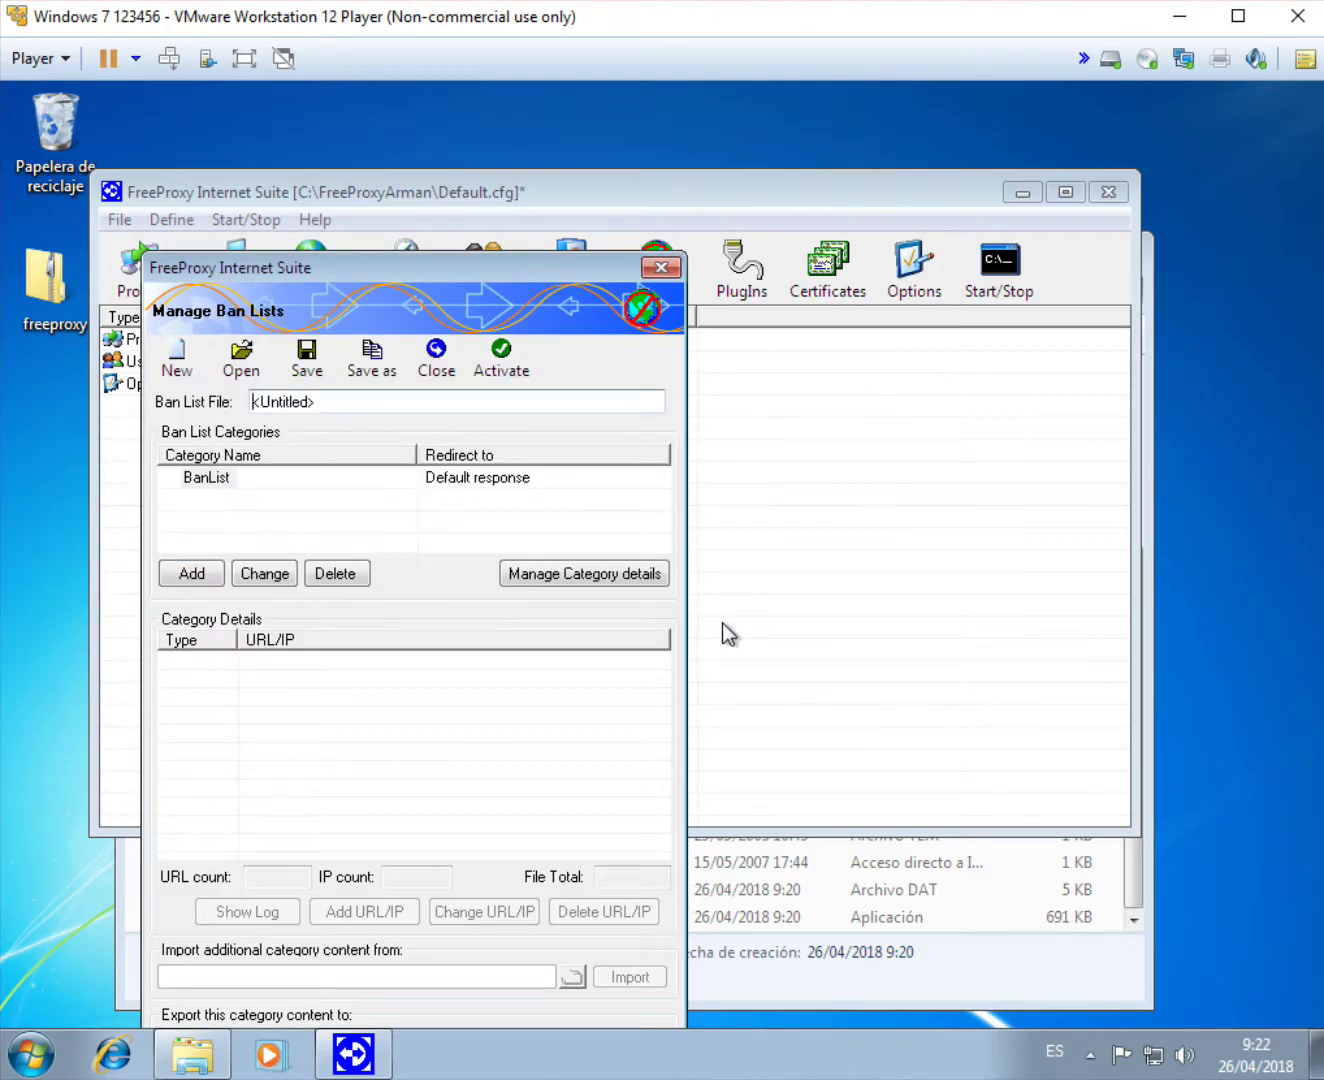
# Open the BanList category's details and add youtube.com and google.com as banned URLs.
pyautogui.click(567, 577)
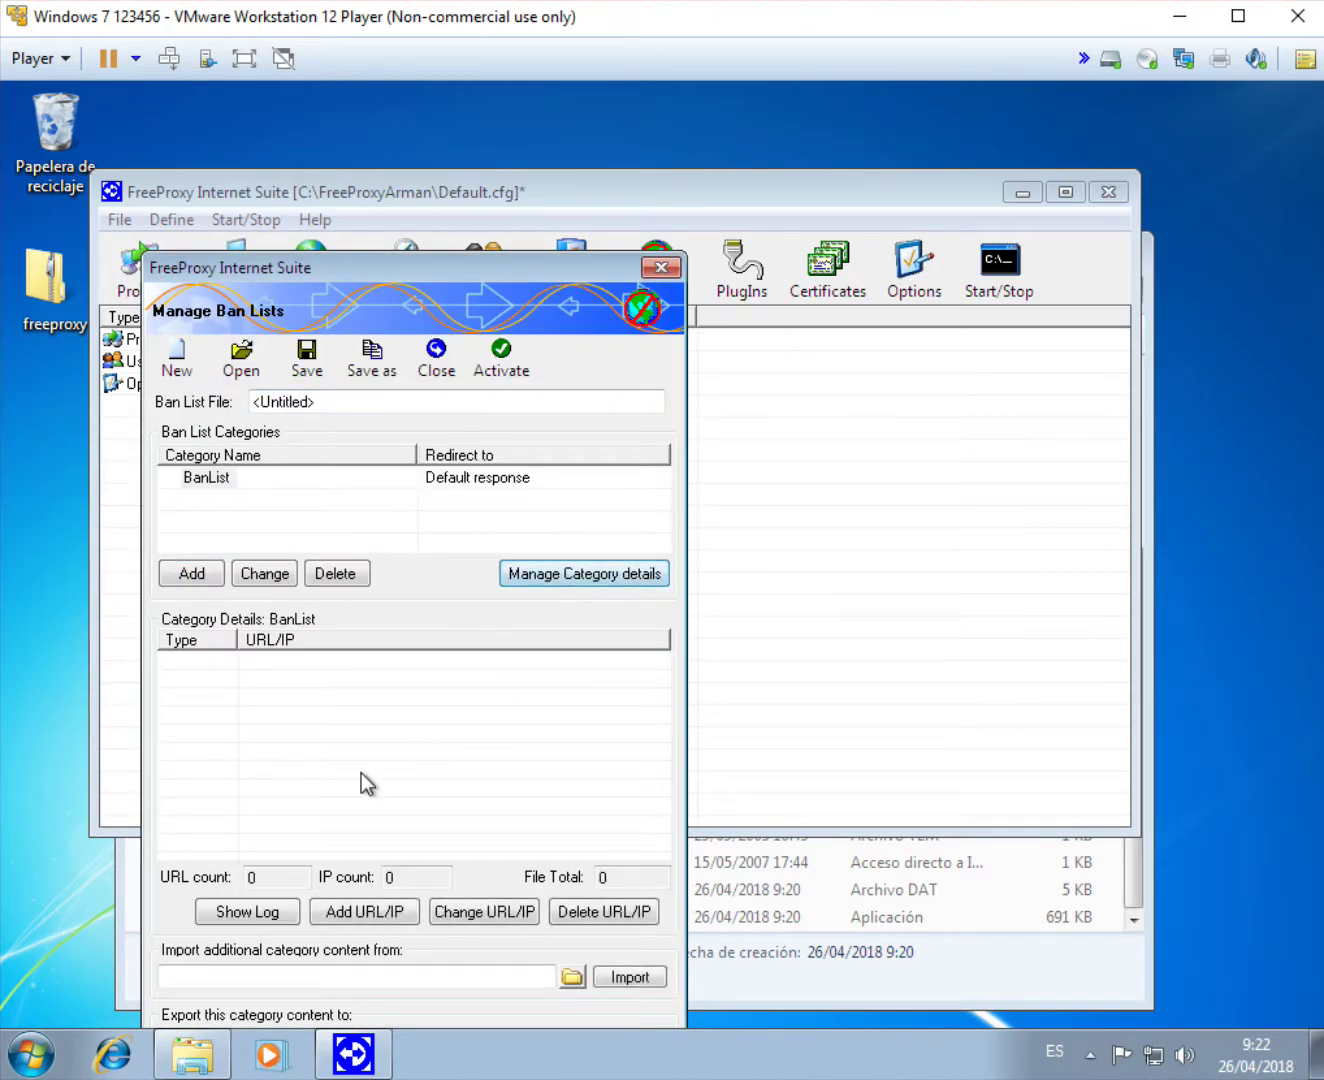
pyautogui.click(368, 910)
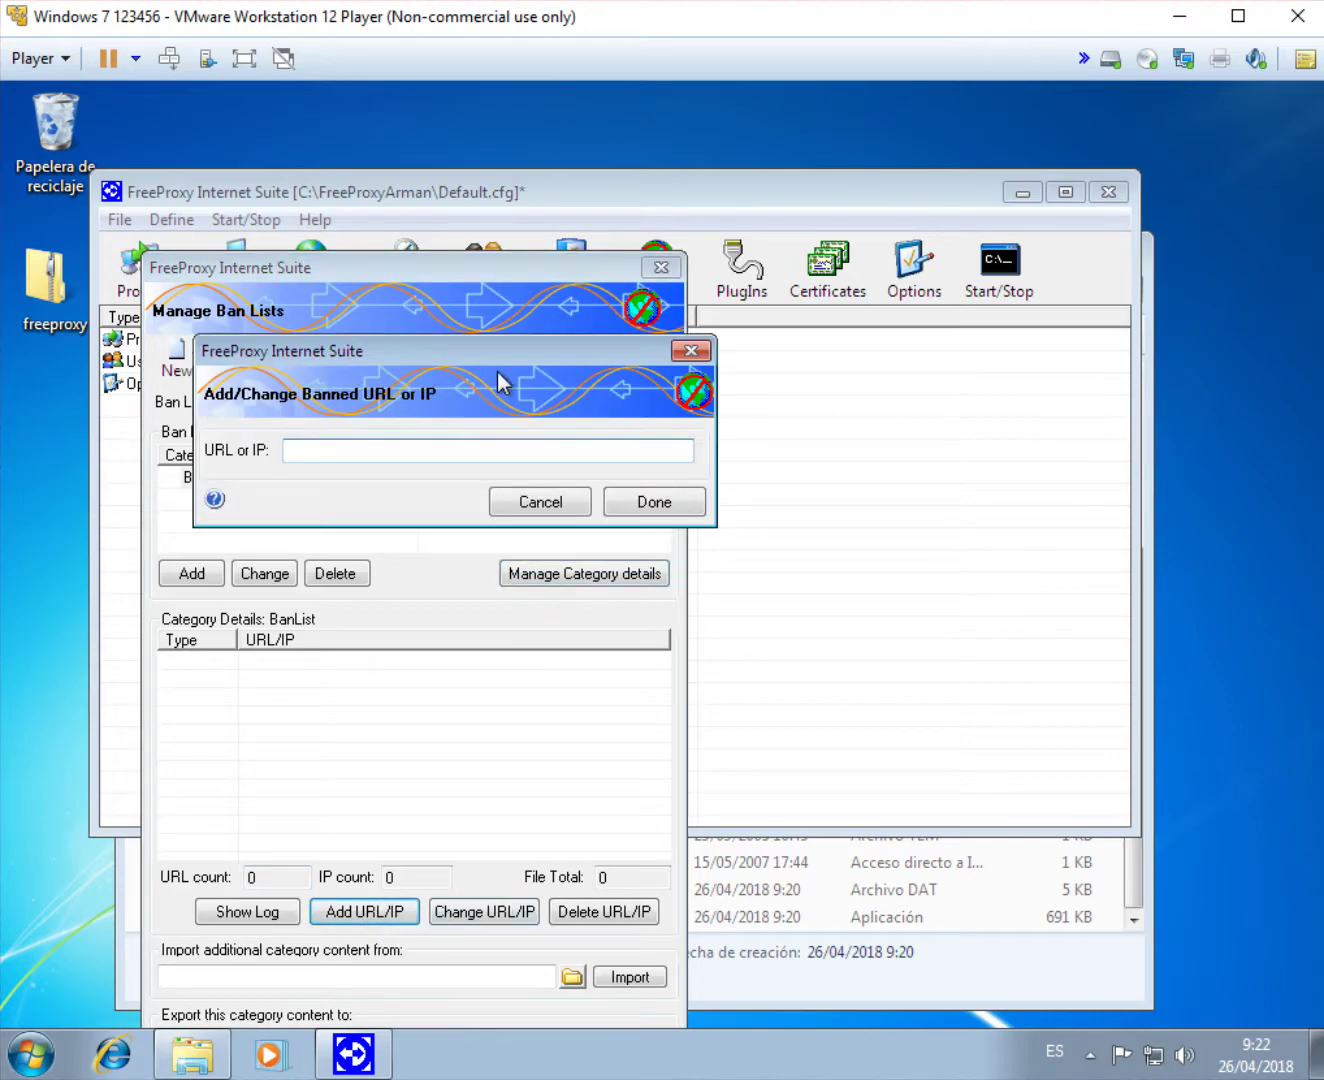
pyautogui.write('youtube.com')
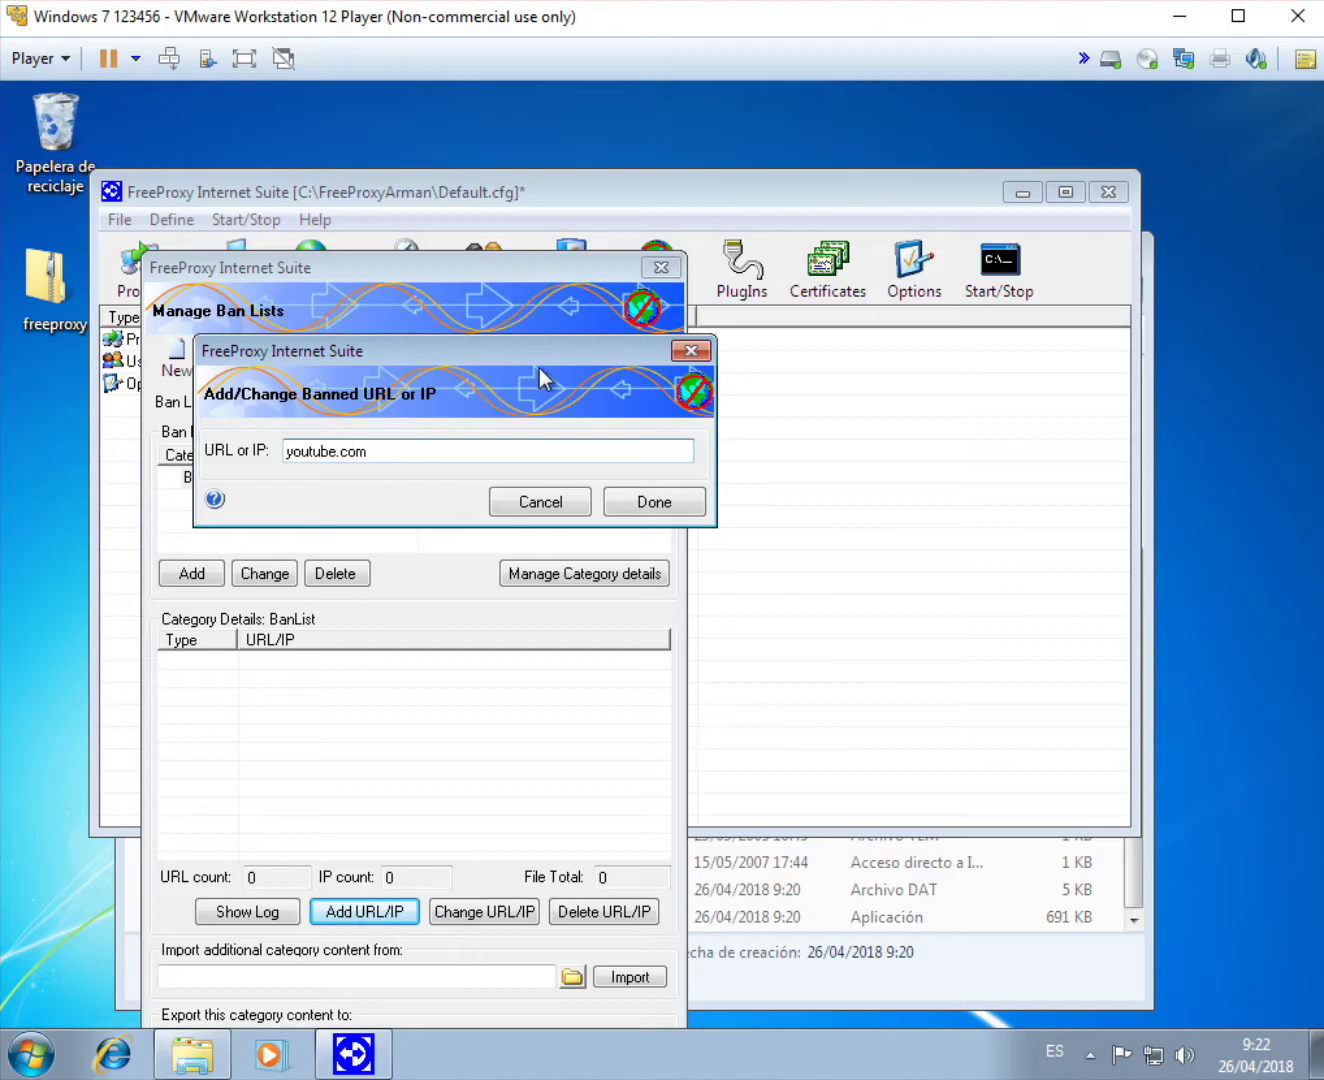
pyautogui.click(641, 505)
pyautogui.click(369, 910)
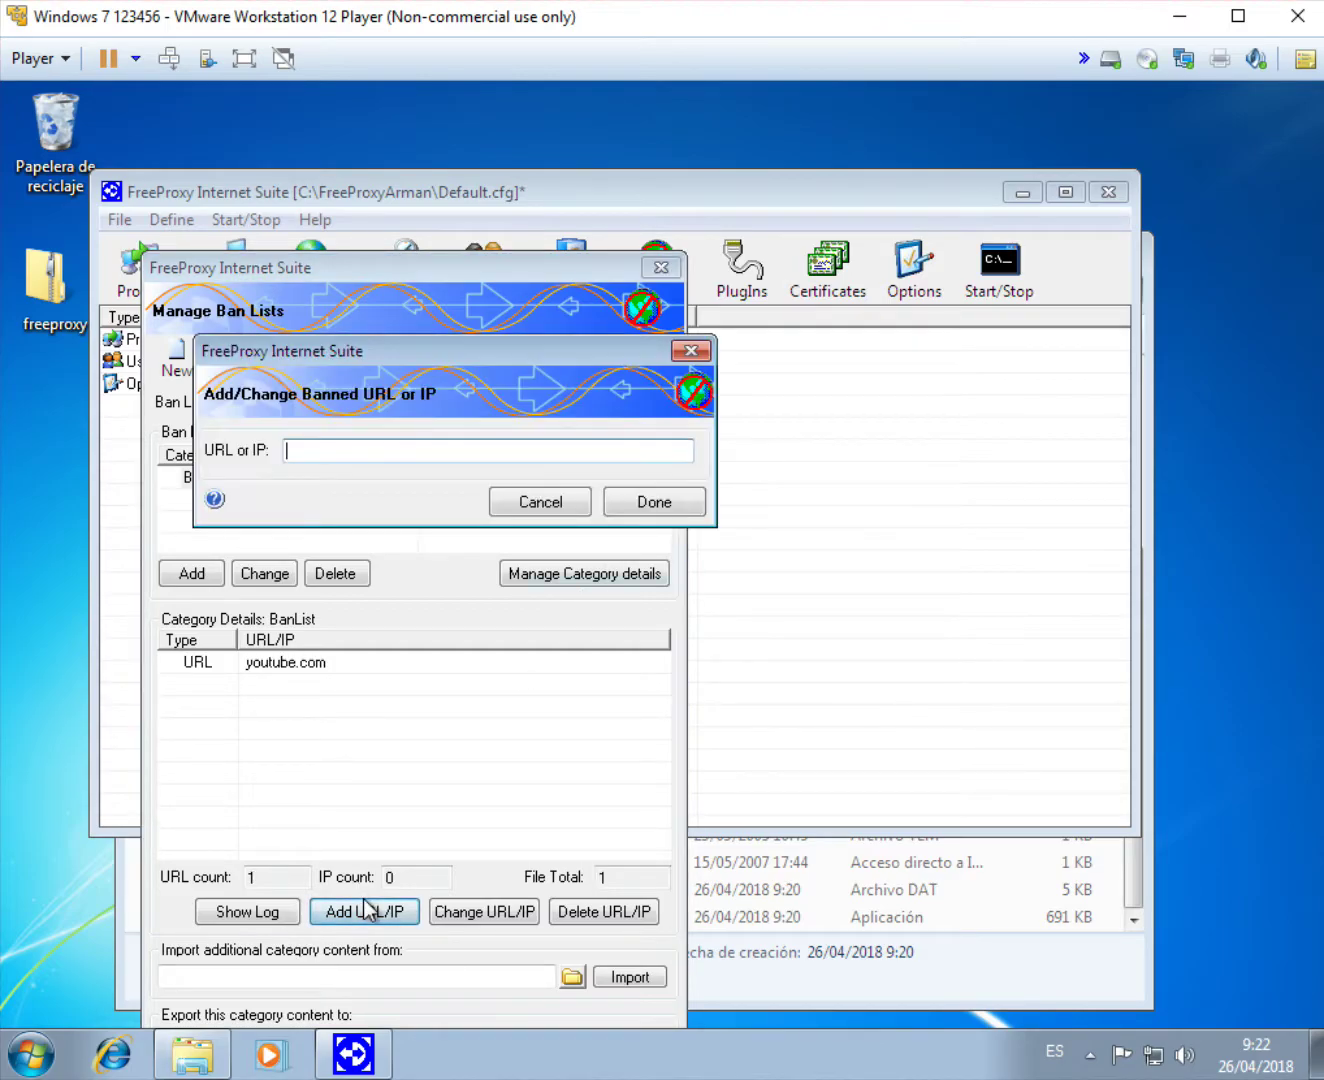
pyautogui.write('google.com')
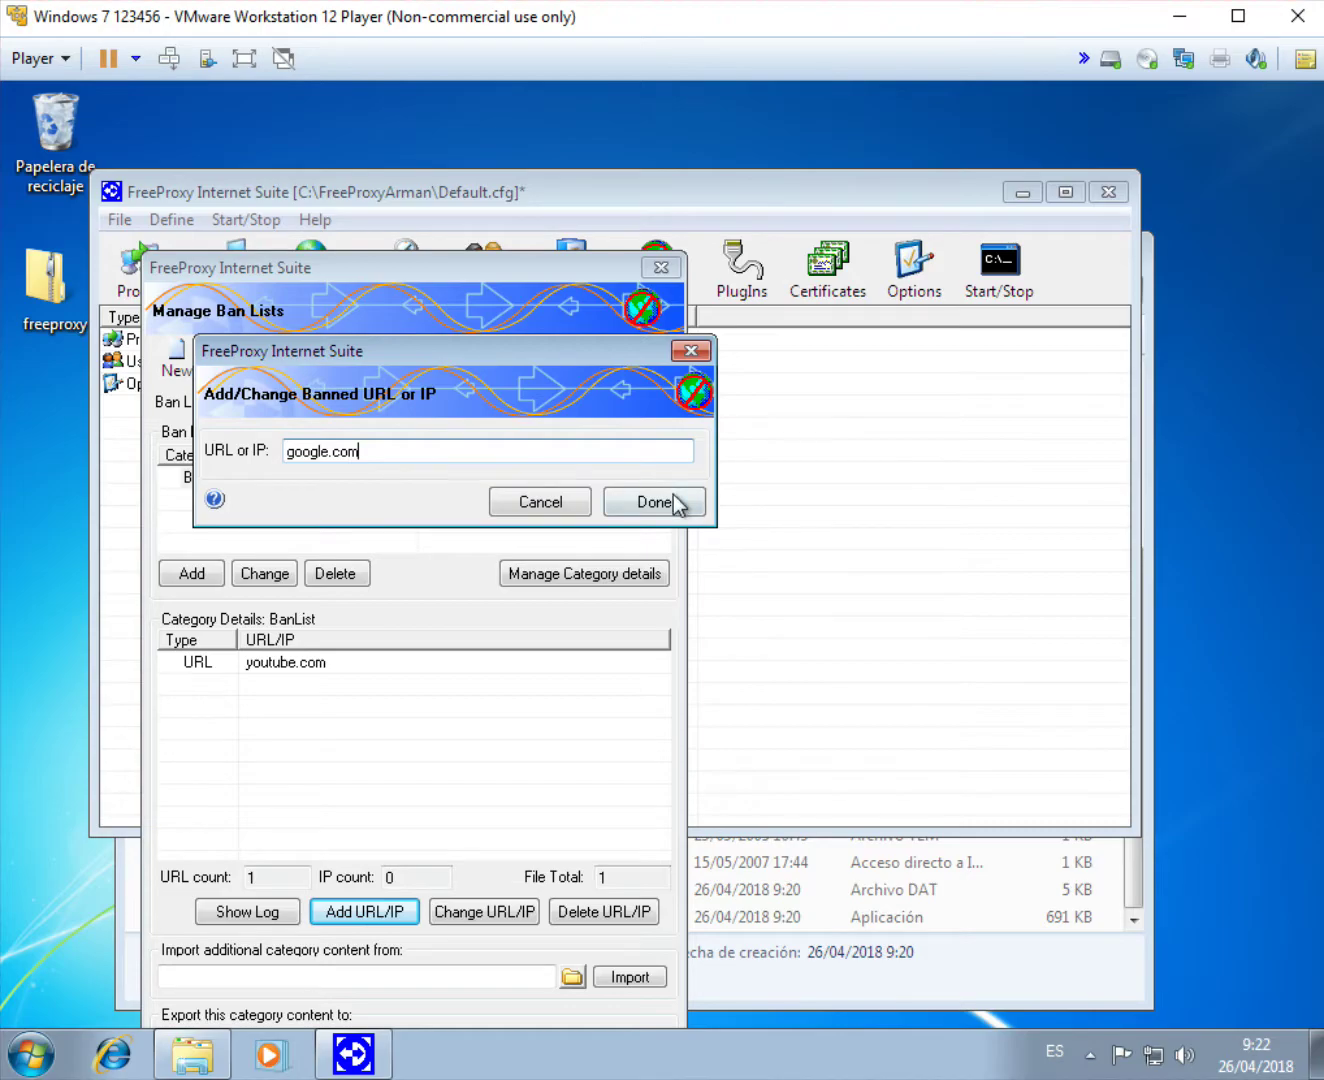
pyautogui.click(673, 498)
# Add facebook.com and instagram.com as banned URLs to the BanList category.
pyautogui.click(396, 912)
pyautogui.write('g')
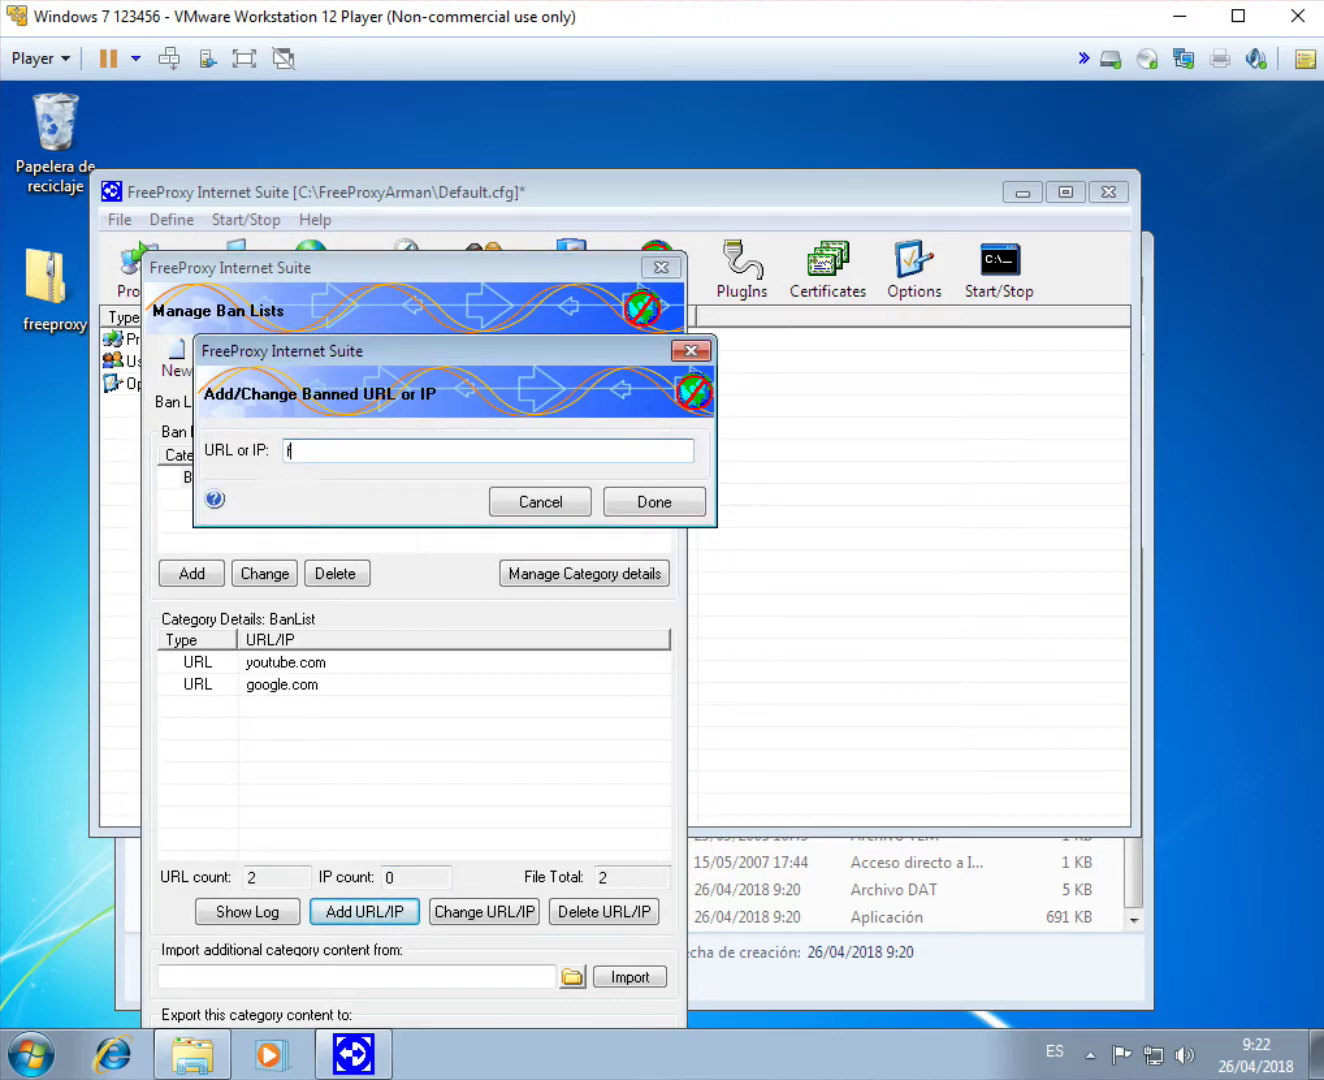
pyautogui.write('acebook.com')
pyautogui.click(663, 512)
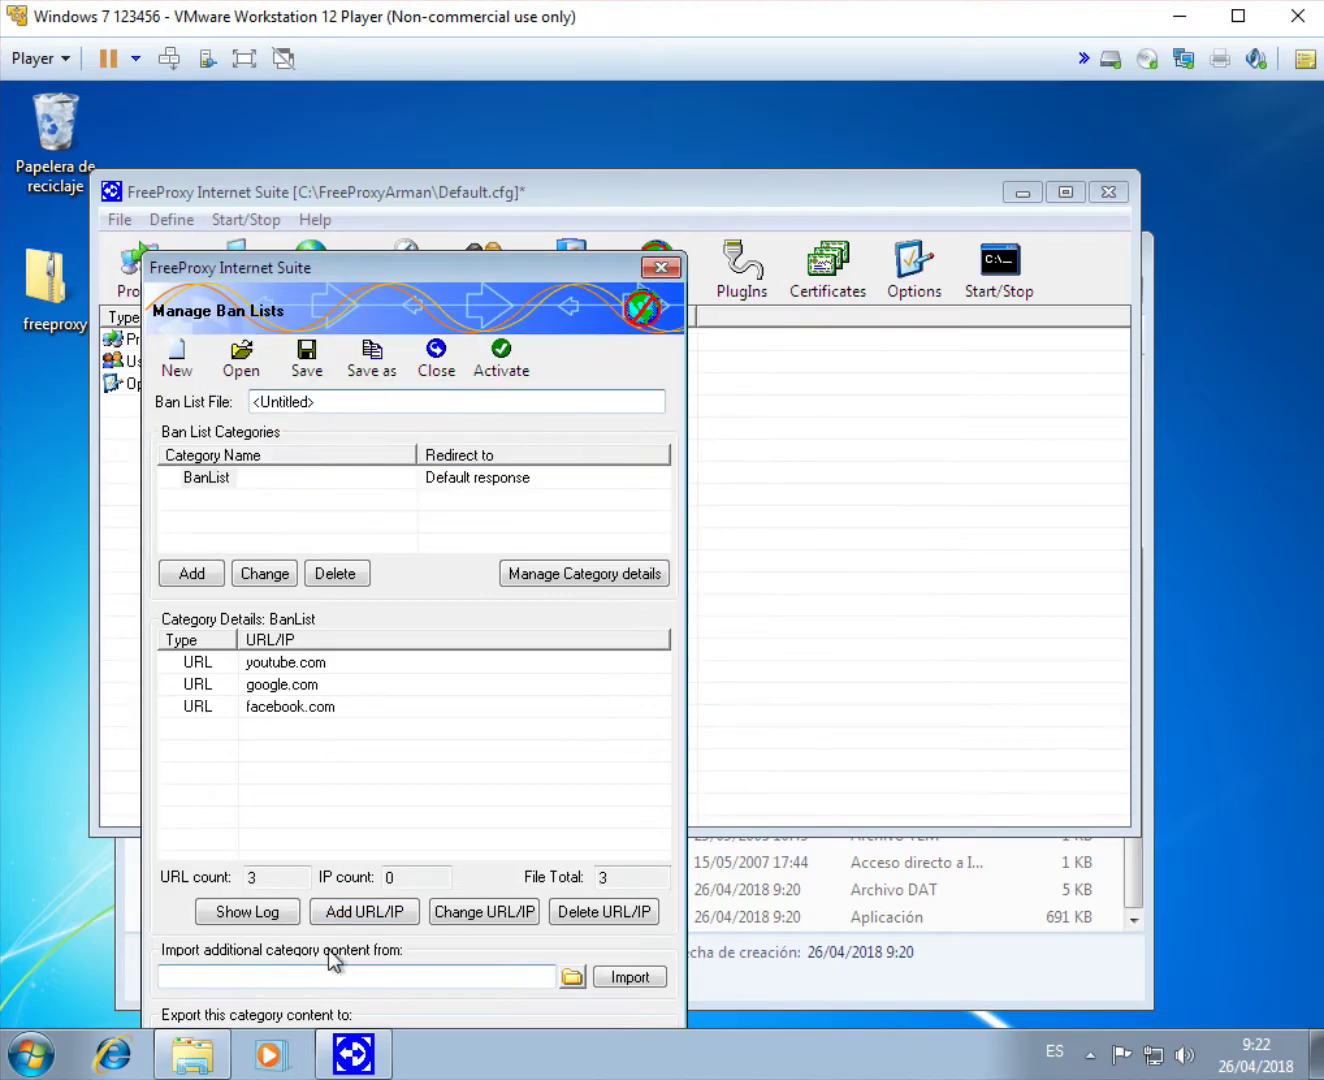
pyautogui.click(345, 911)
pyautogui.write('instagram.com')
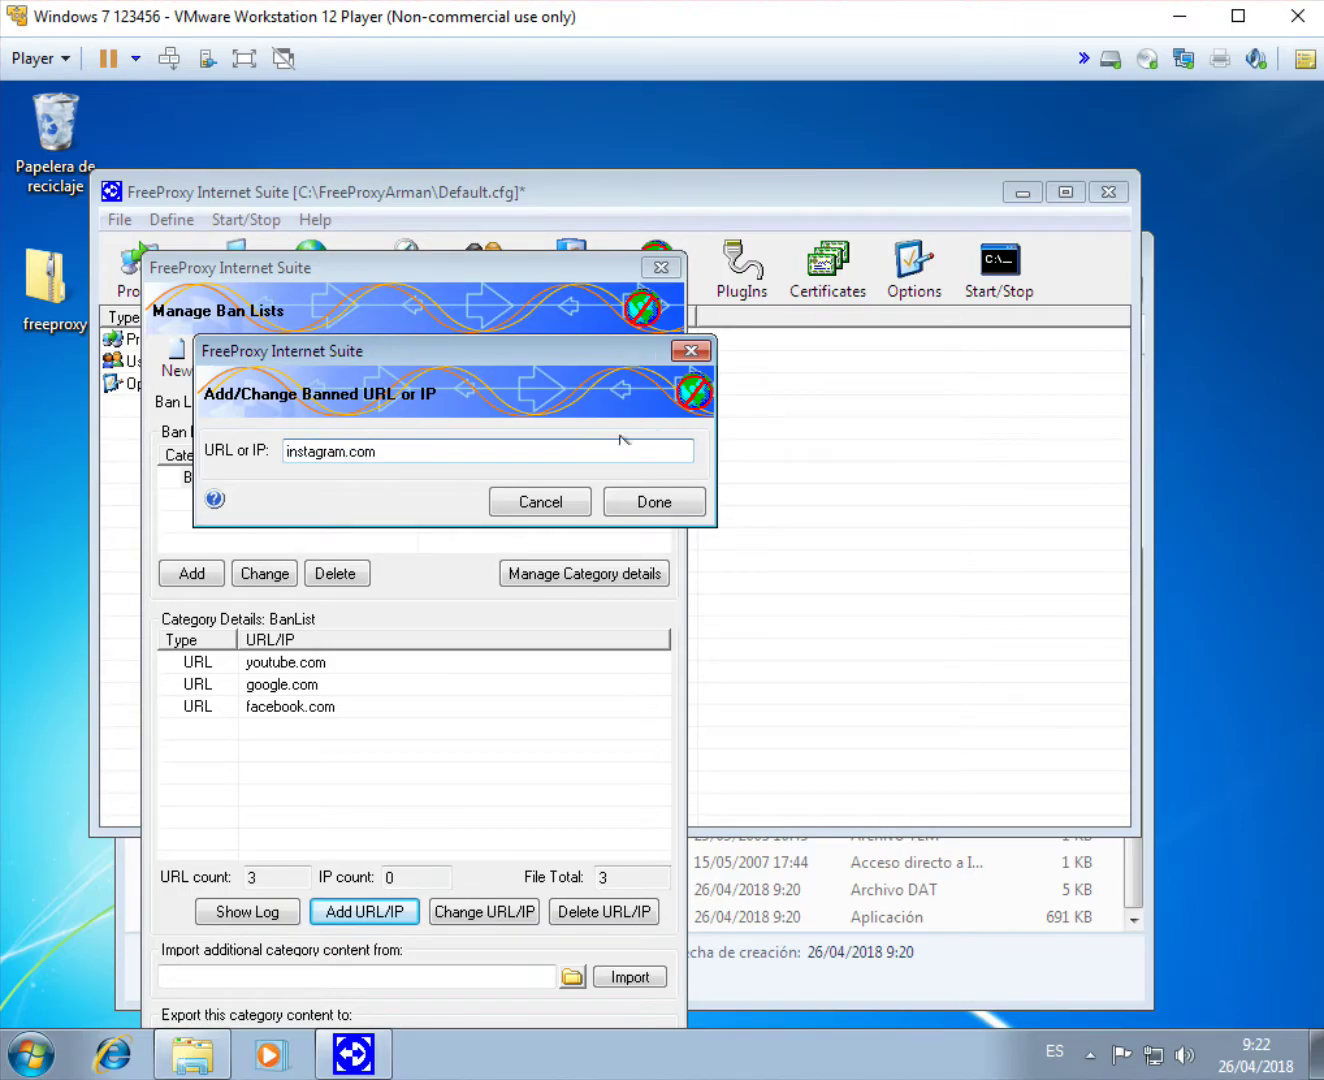
pyautogui.click(655, 501)
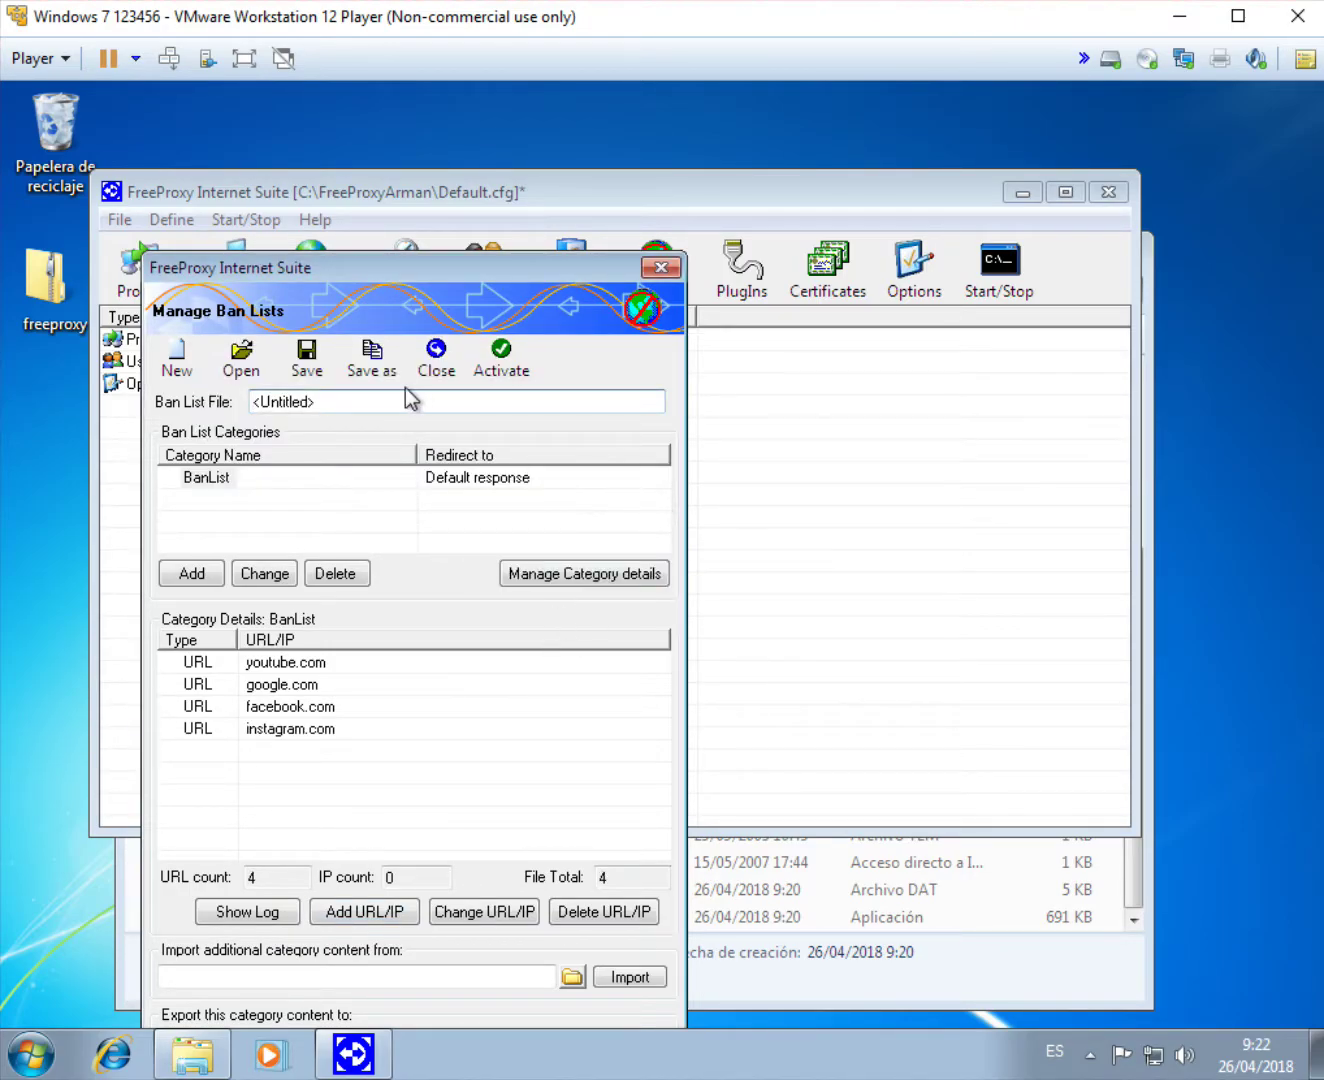
# Save the ban list as FreeProxyyy.blf in Documents, activate it for this configuration and finish managing ban lists.
pyautogui.click(352, 357)
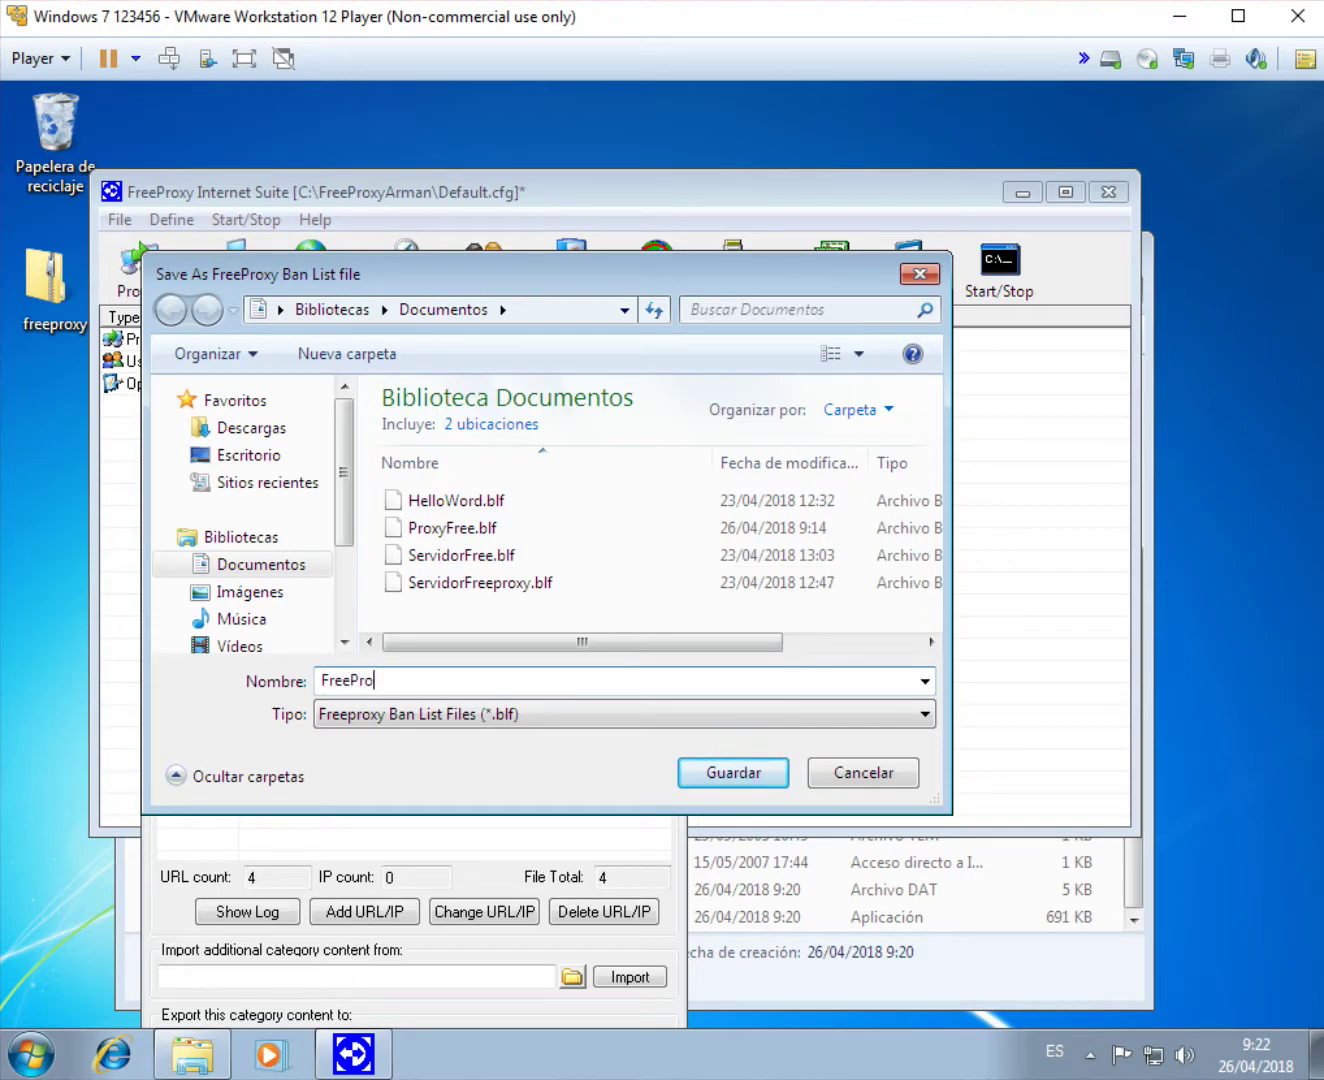
pyautogui.click(745, 780)
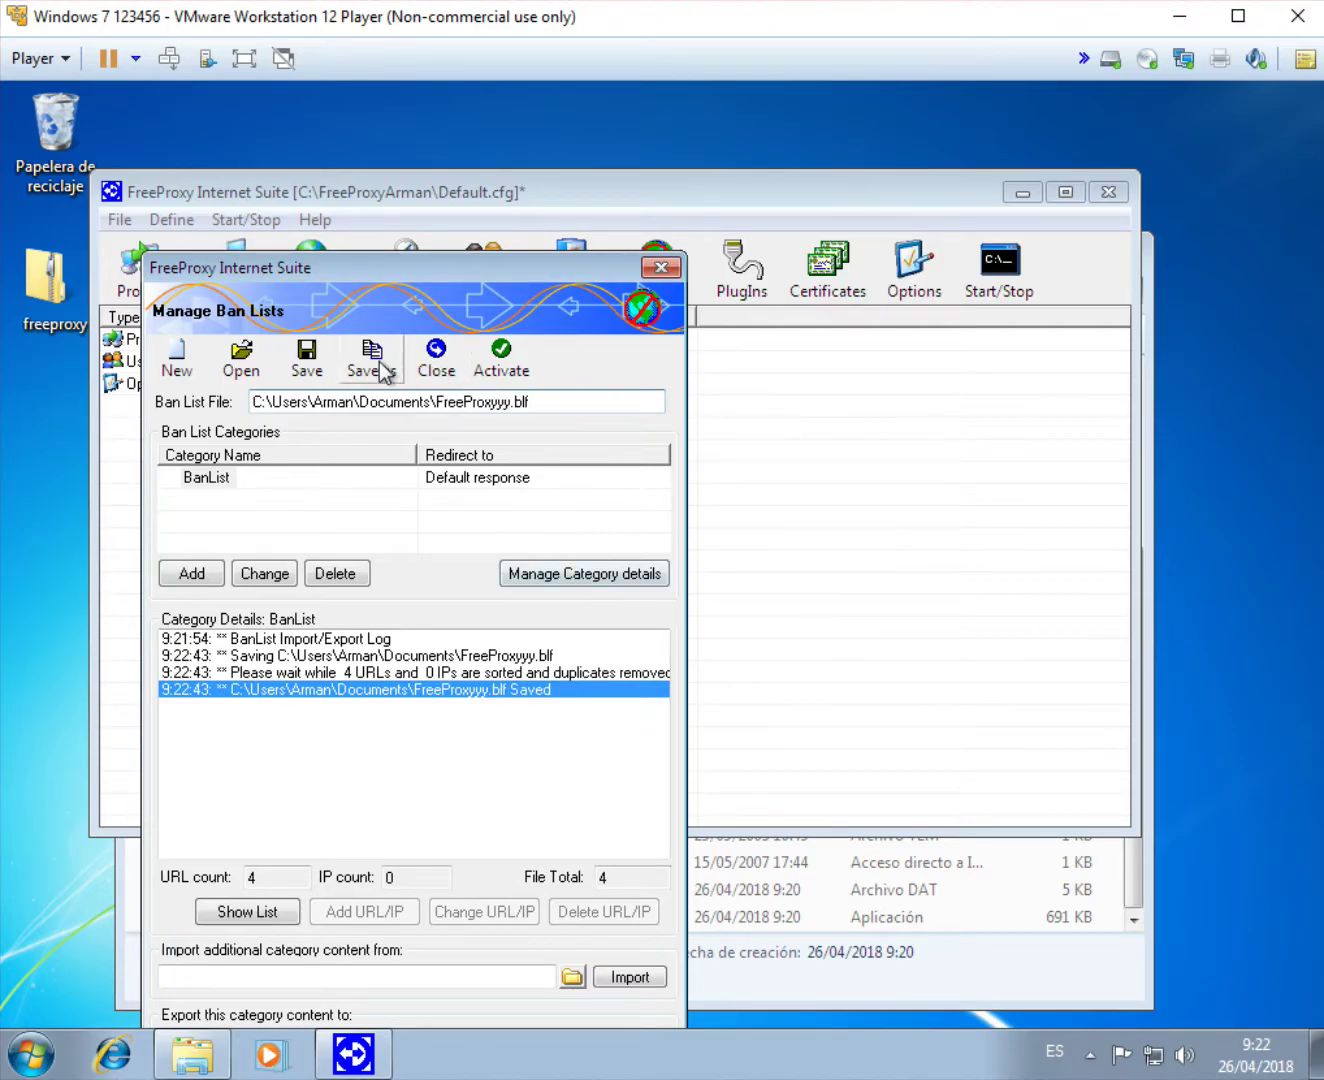
pyautogui.click(496, 360)
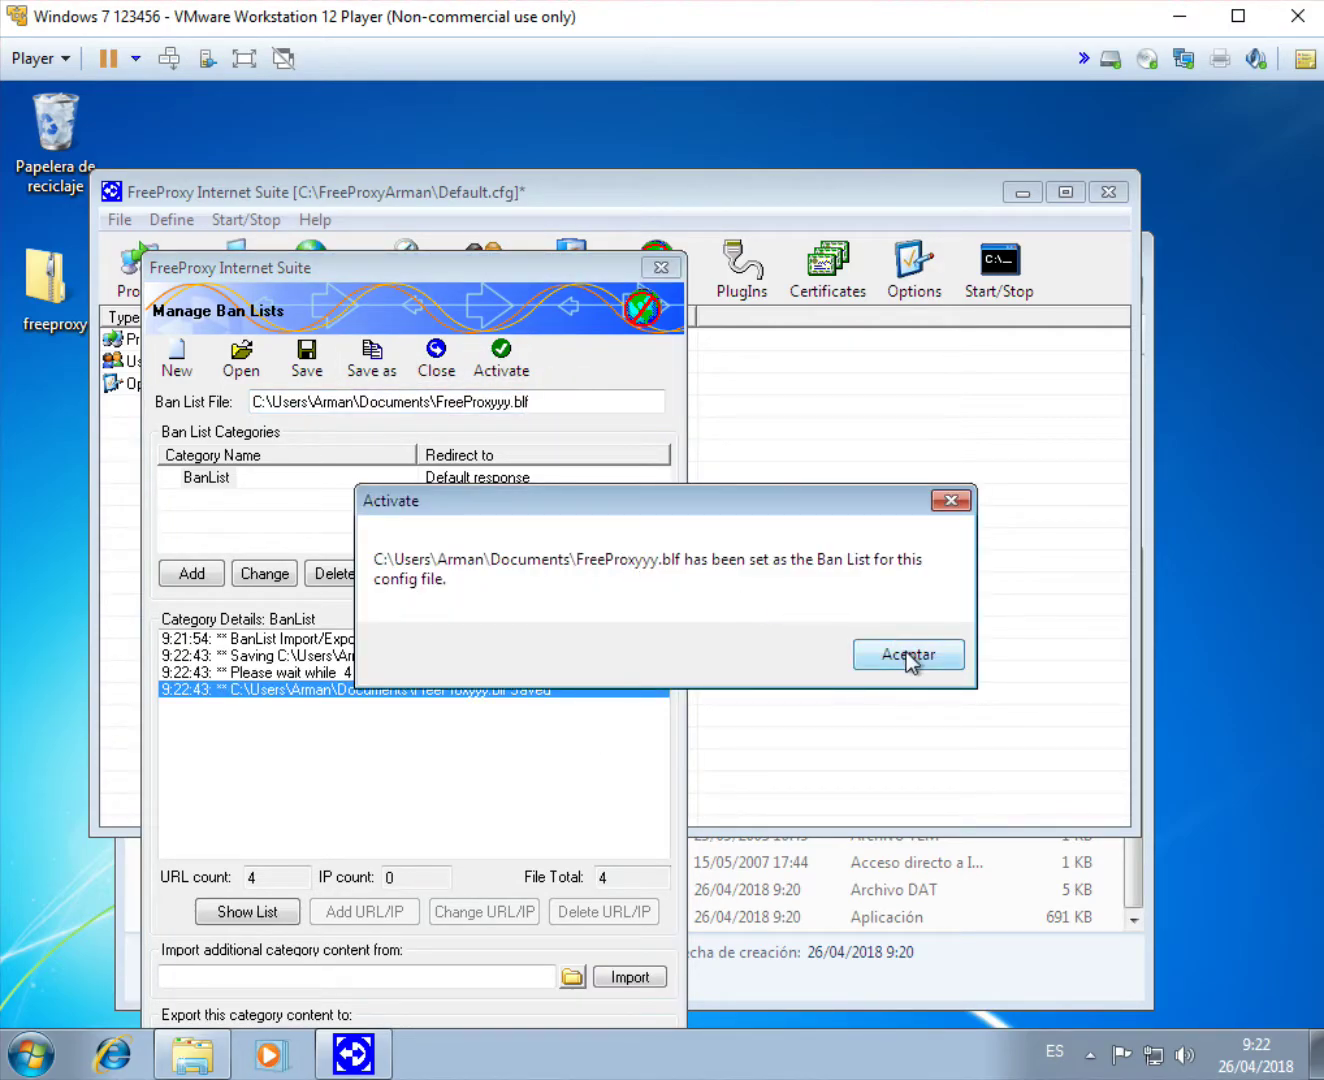
pyautogui.click(905, 653)
pyautogui.moveTo(535, 270); pyautogui.dragTo(526, 174)
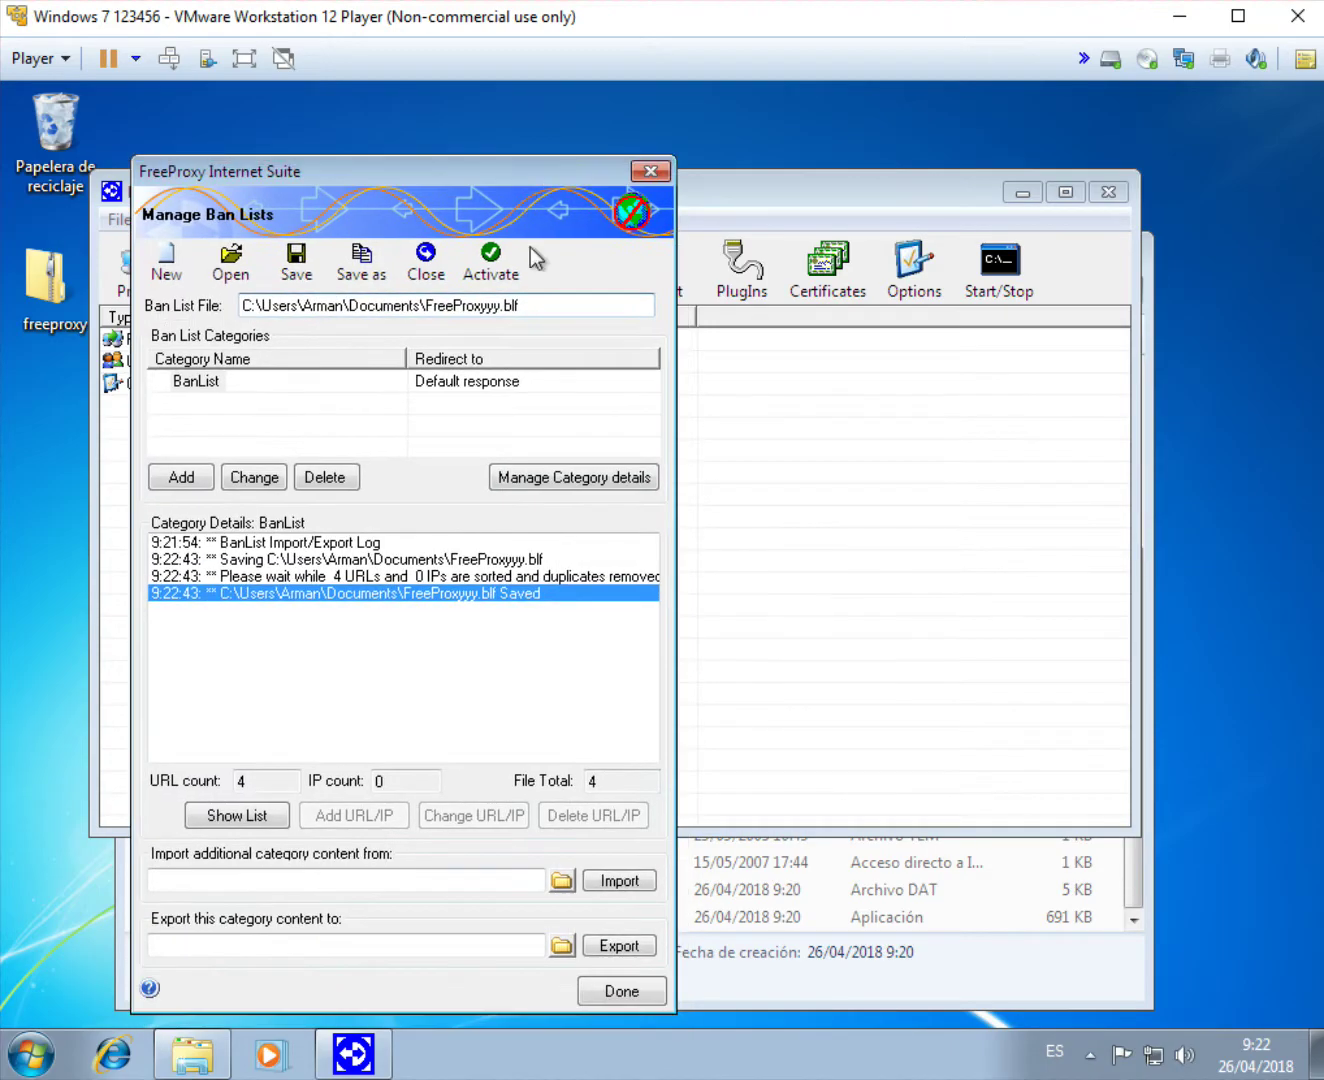
pyautogui.click(622, 990)
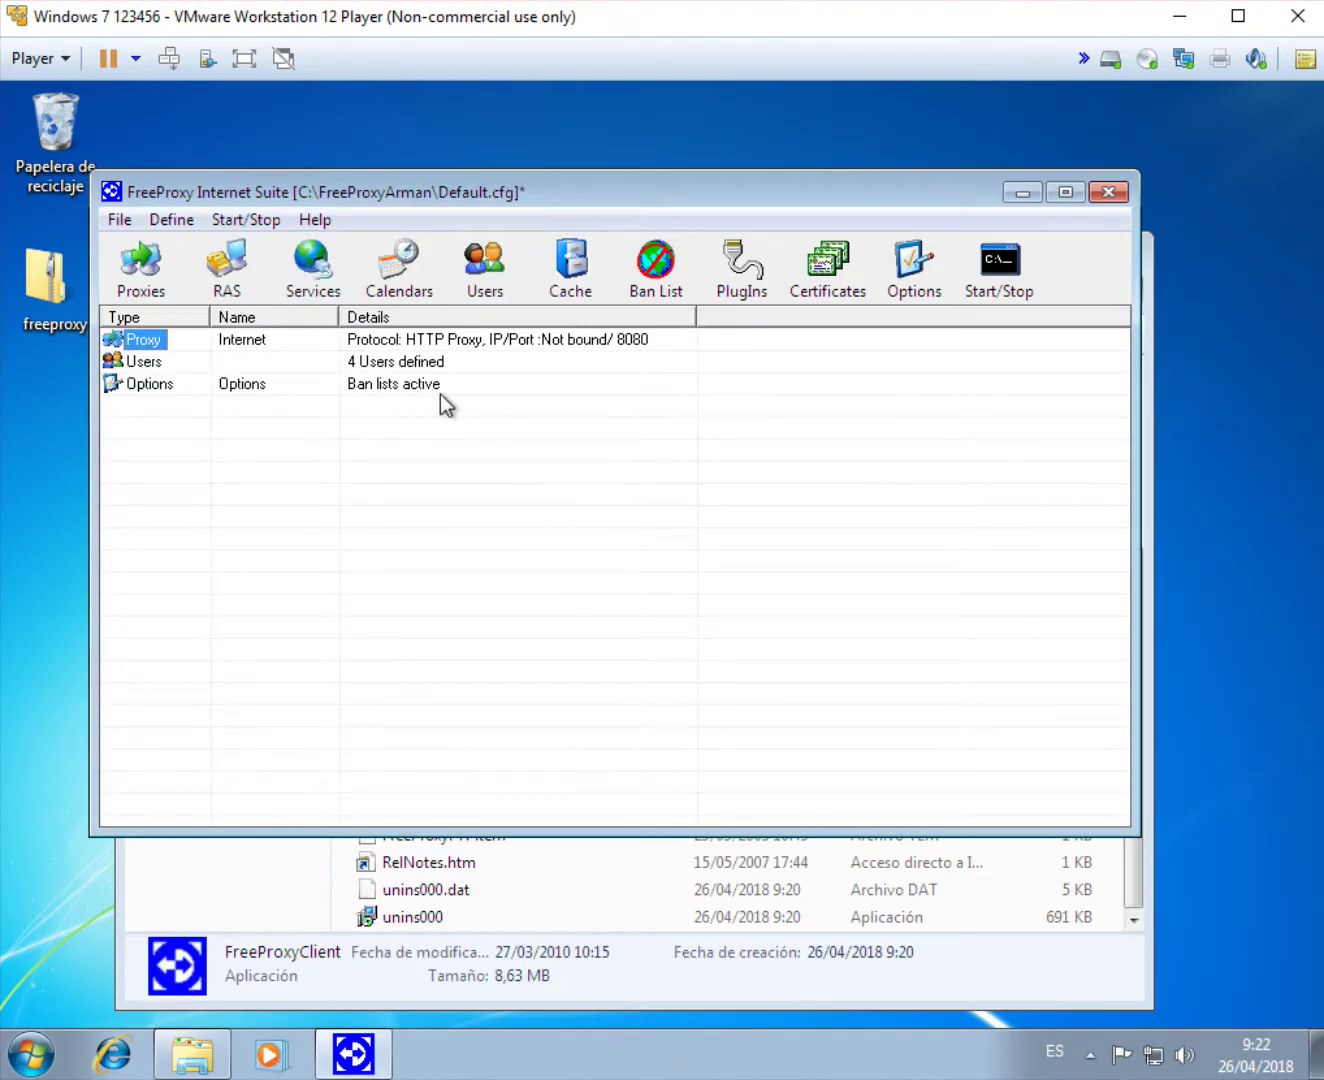
# Rename the Internet proxy service to Proxyy and enable HTTP authentication with the Basic challenge and realm Proxy.
pyautogui.doubleClick(155, 342)
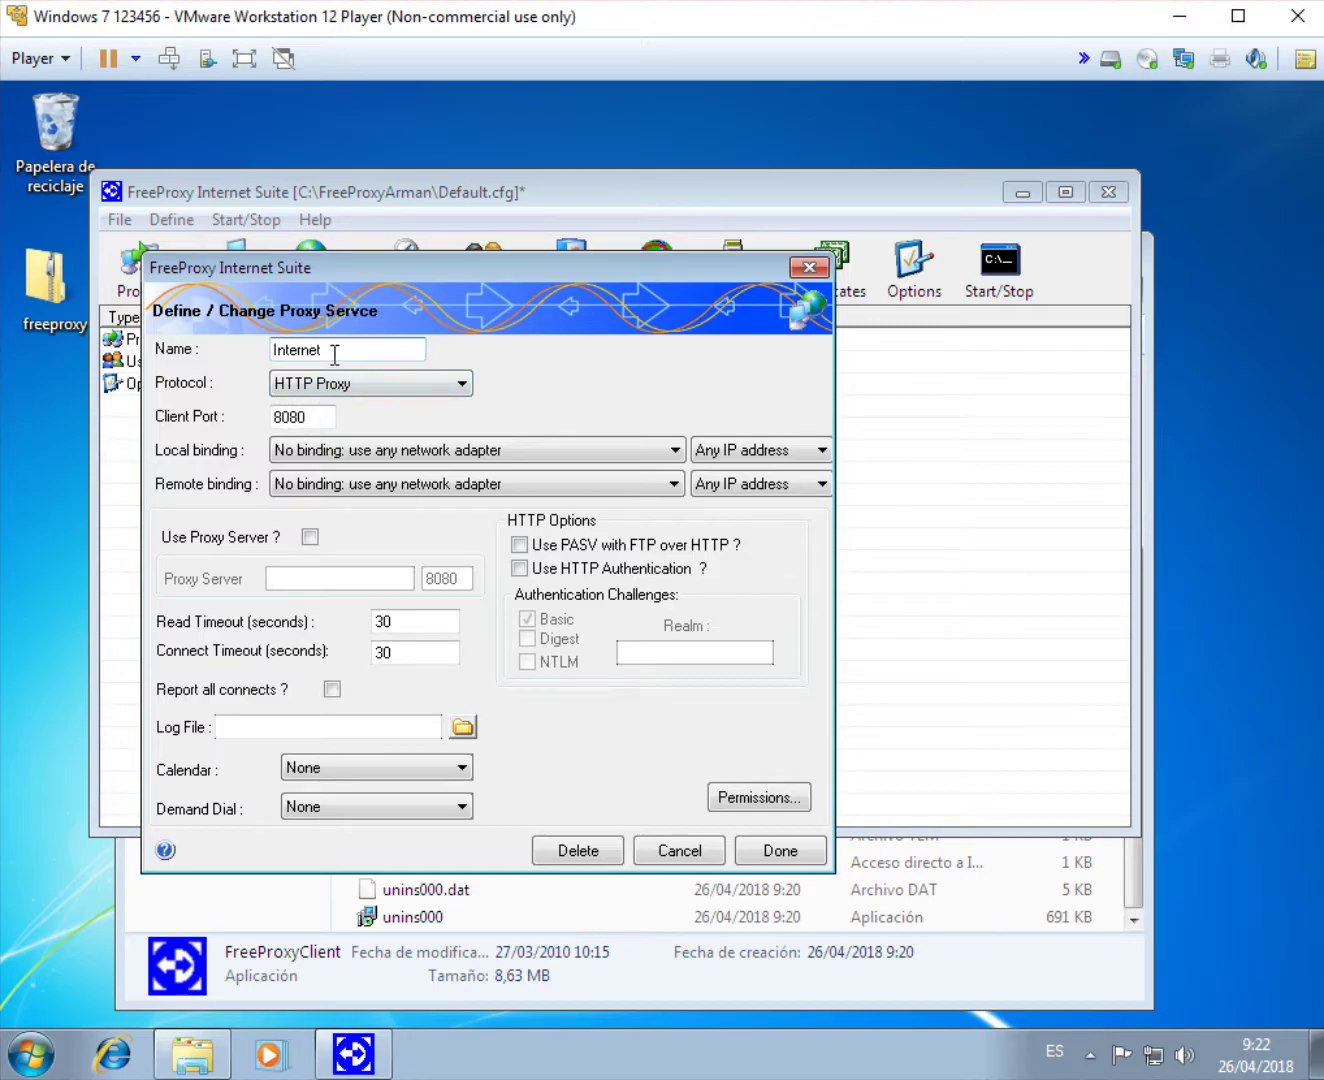
pyautogui.moveTo(335, 354); pyautogui.dragTo(272, 349)
pyautogui.write('Proxyy')
pyautogui.click(522, 569)
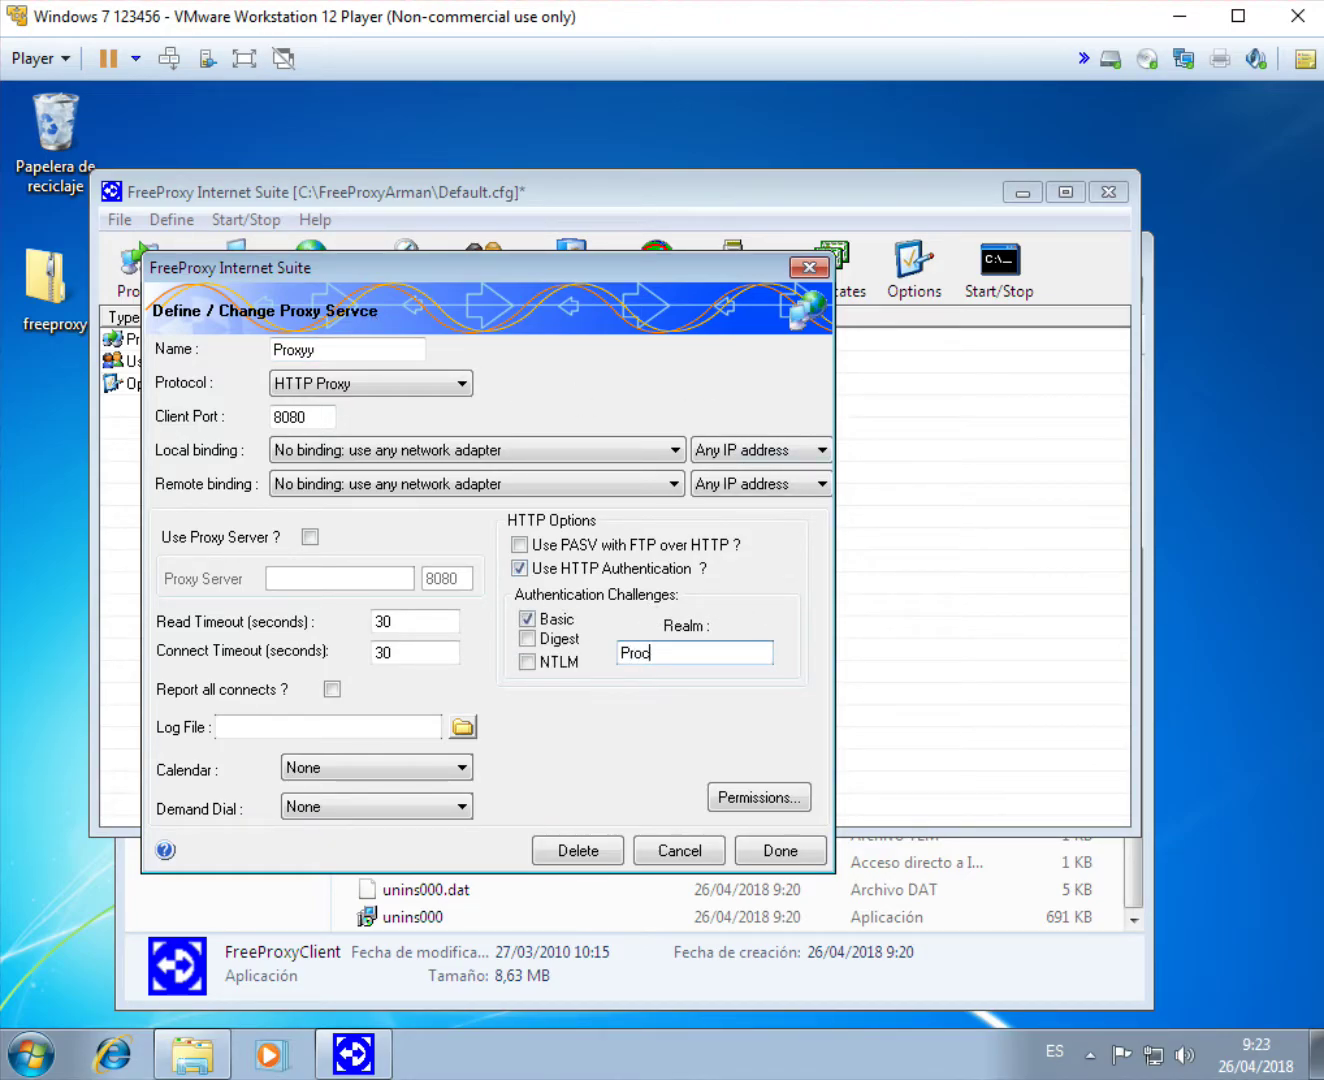
pyautogui.click(748, 656)
pyautogui.press('BackSpace')
pyautogui.press('BackSpace')
# Add a resource permission granting HTTP Proxy Service to the custom proxy user group, with user authentication required.
pyautogui.click(804, 795)
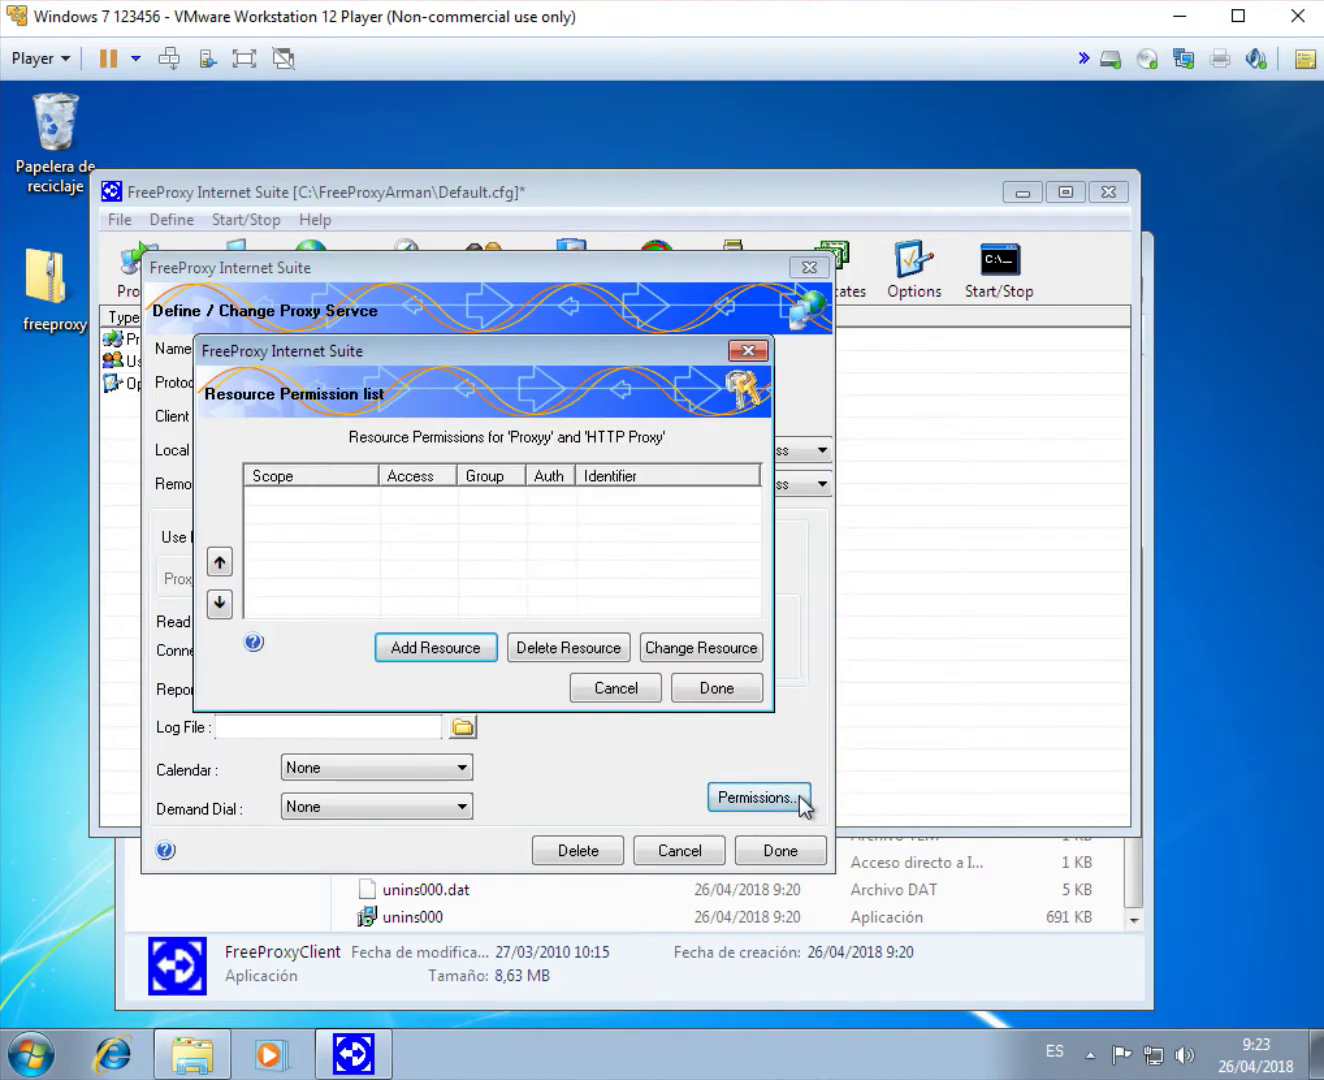
pyautogui.click(430, 645)
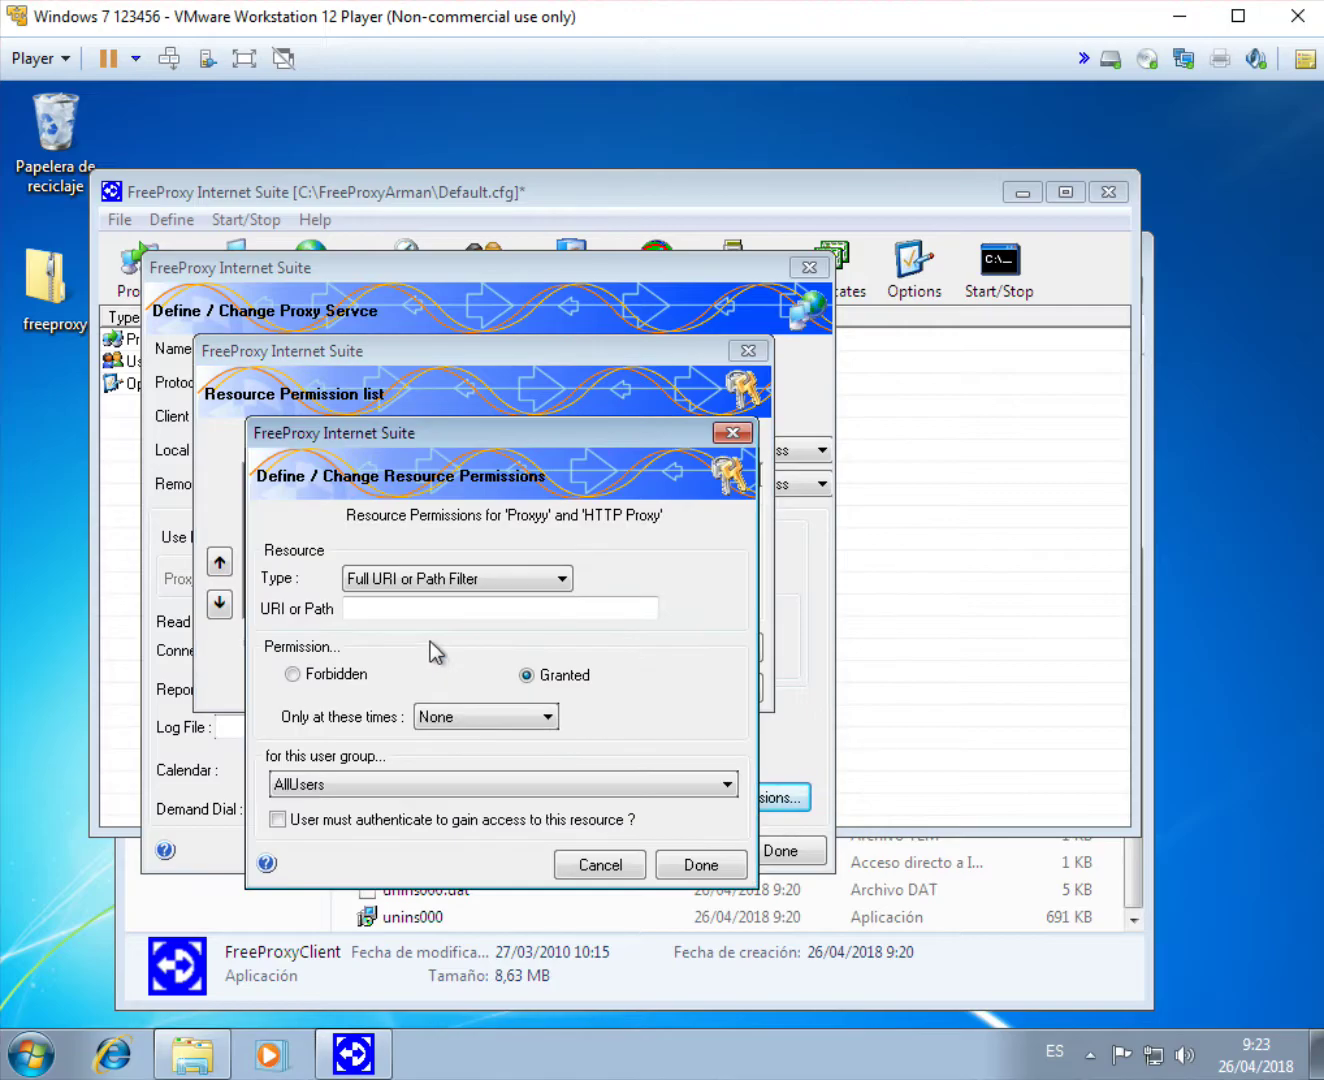
pyautogui.click(429, 586)
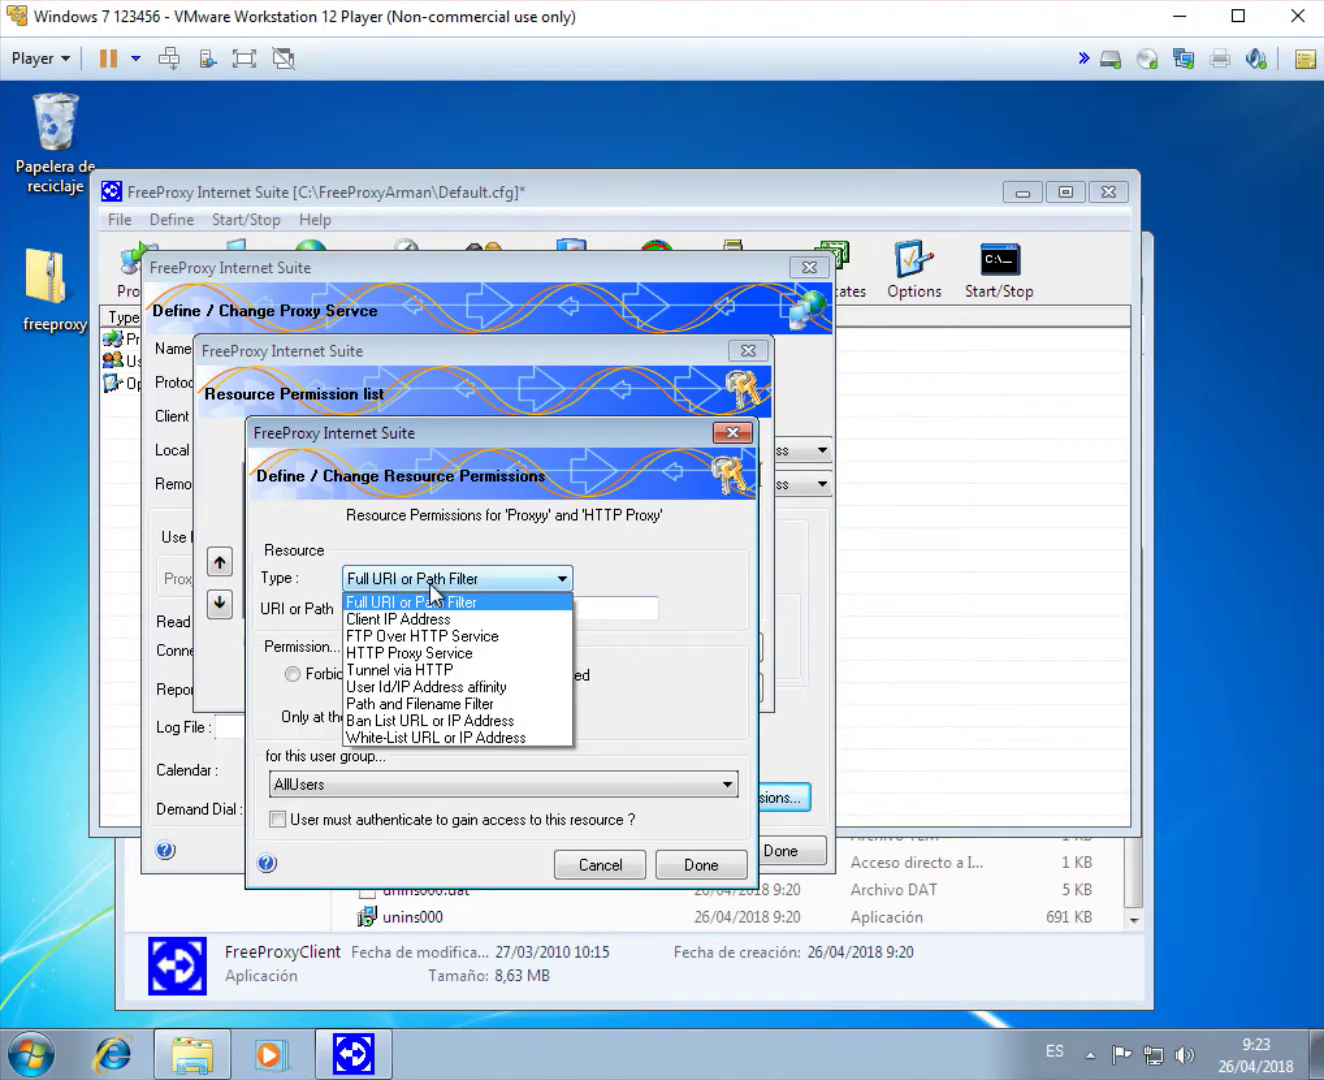
pyautogui.click(440, 651)
pyautogui.click(300, 784)
pyautogui.click(292, 825)
pyautogui.click(279, 820)
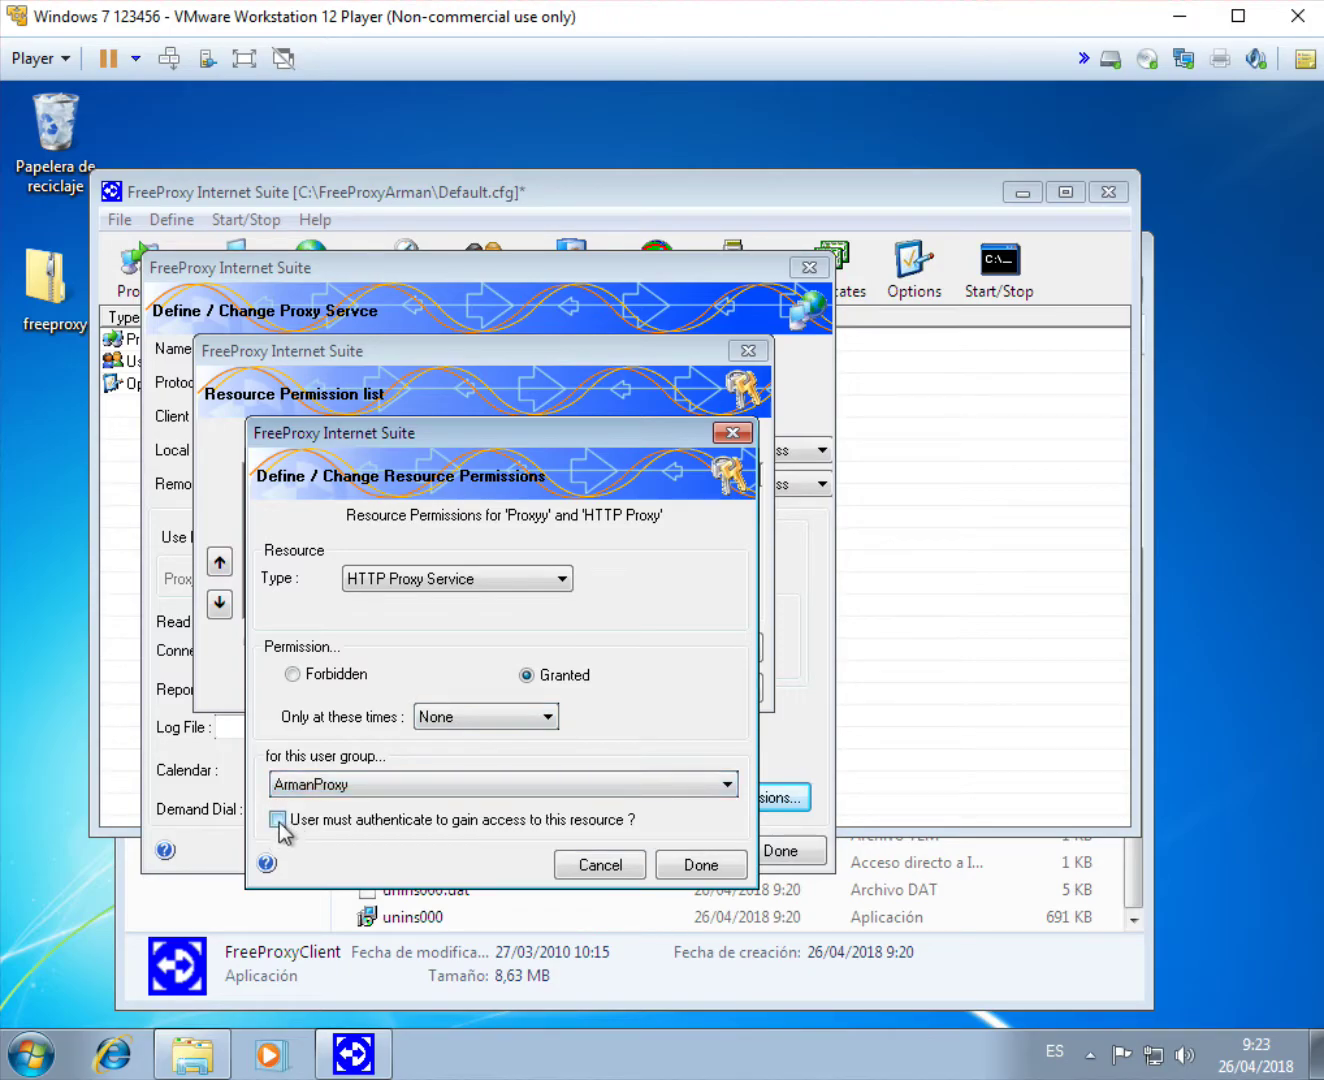
pyautogui.click(703, 865)
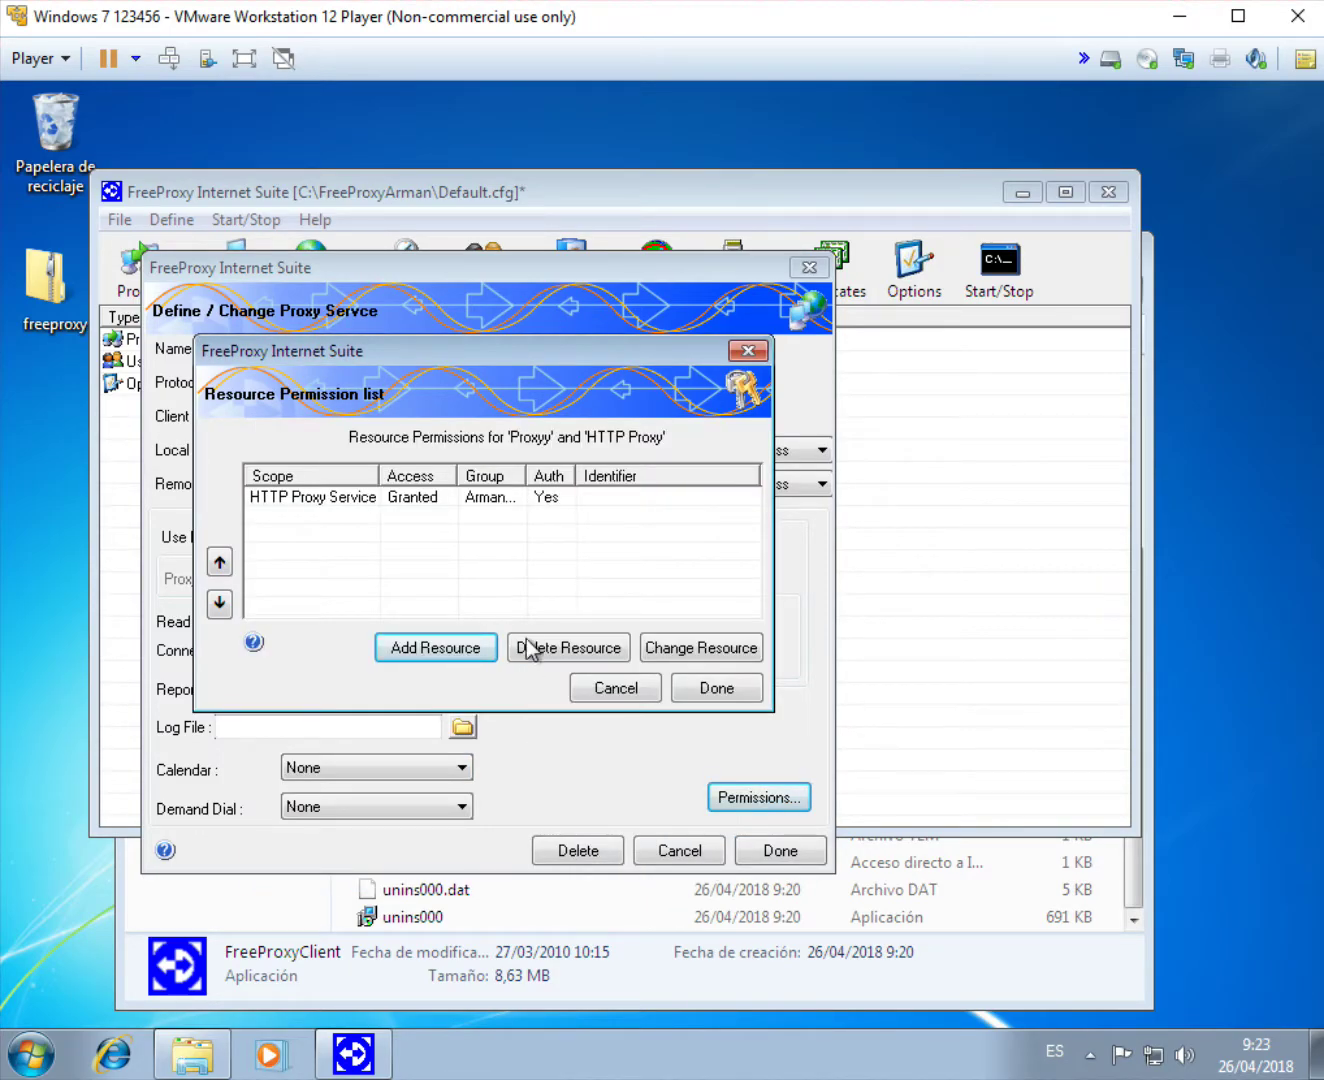
# Add a forbidden Ban List URL or IP Address permission for the custom proxy group with authentication required, and accept the proxy service changes.
pyautogui.click(422, 652)
pyautogui.click(407, 578)
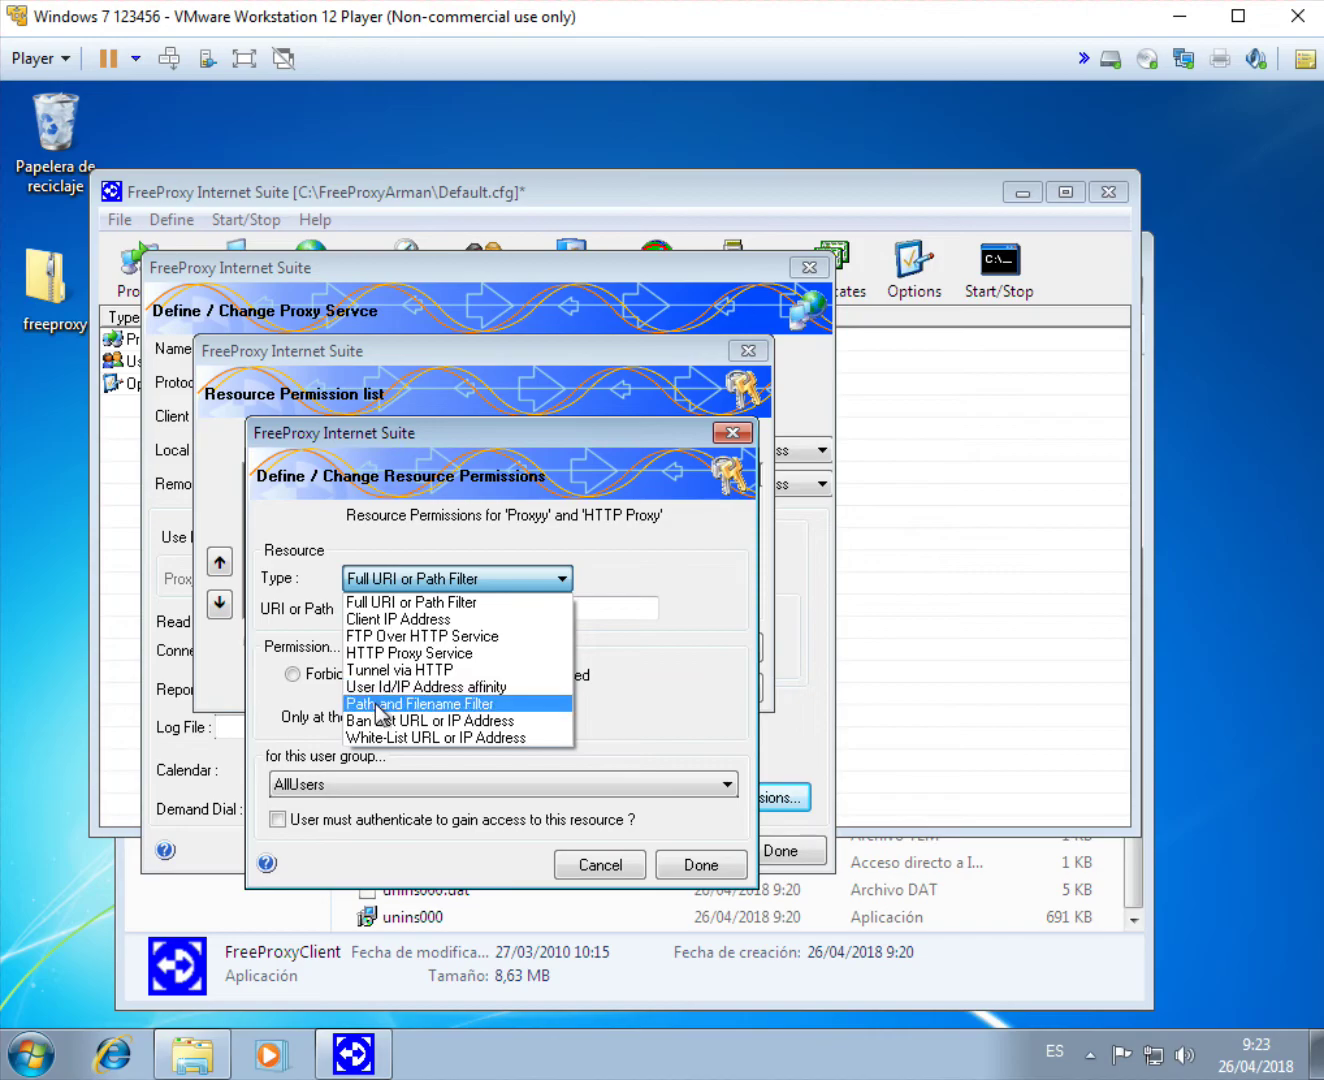
pyautogui.click(388, 719)
pyautogui.click(409, 786)
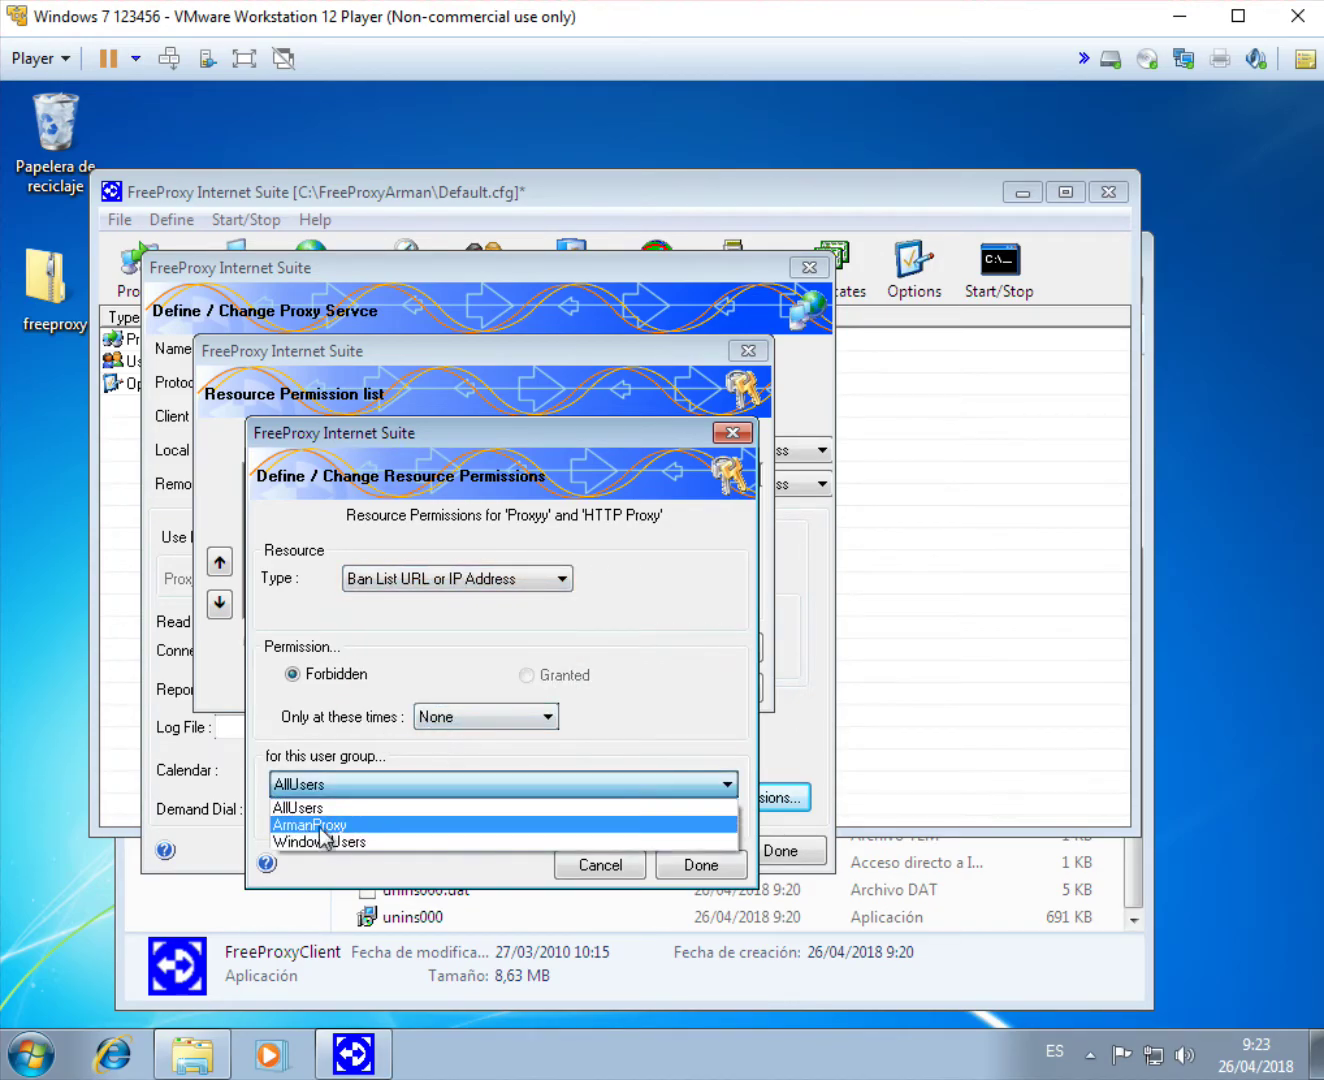
pyautogui.click(312, 827)
pyautogui.click(291, 825)
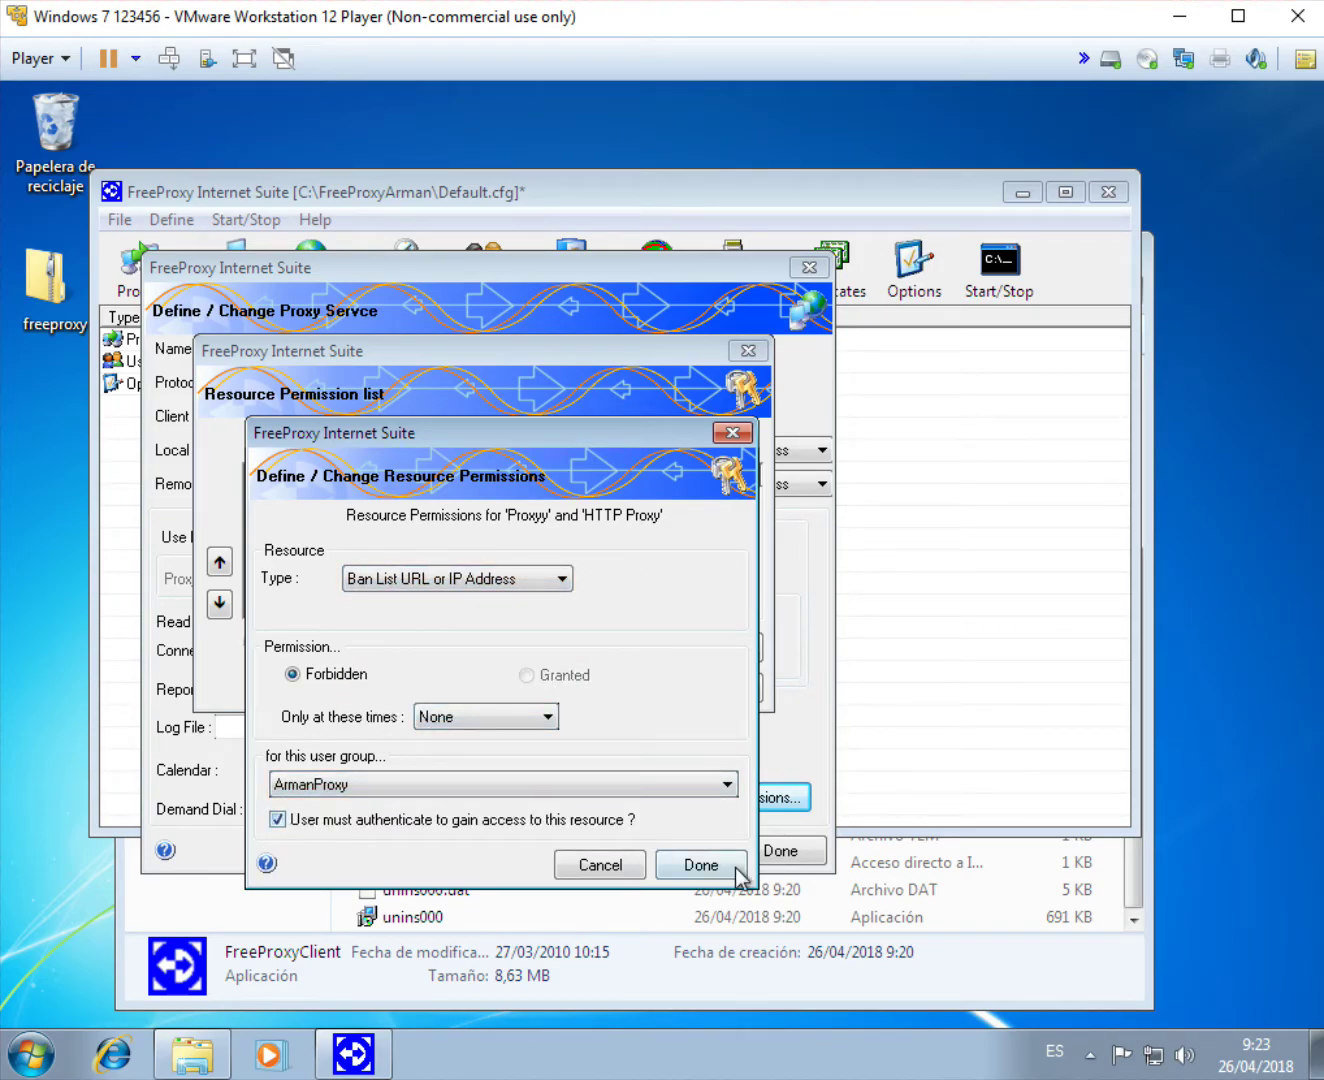
pyautogui.click(735, 868)
pyautogui.click(720, 688)
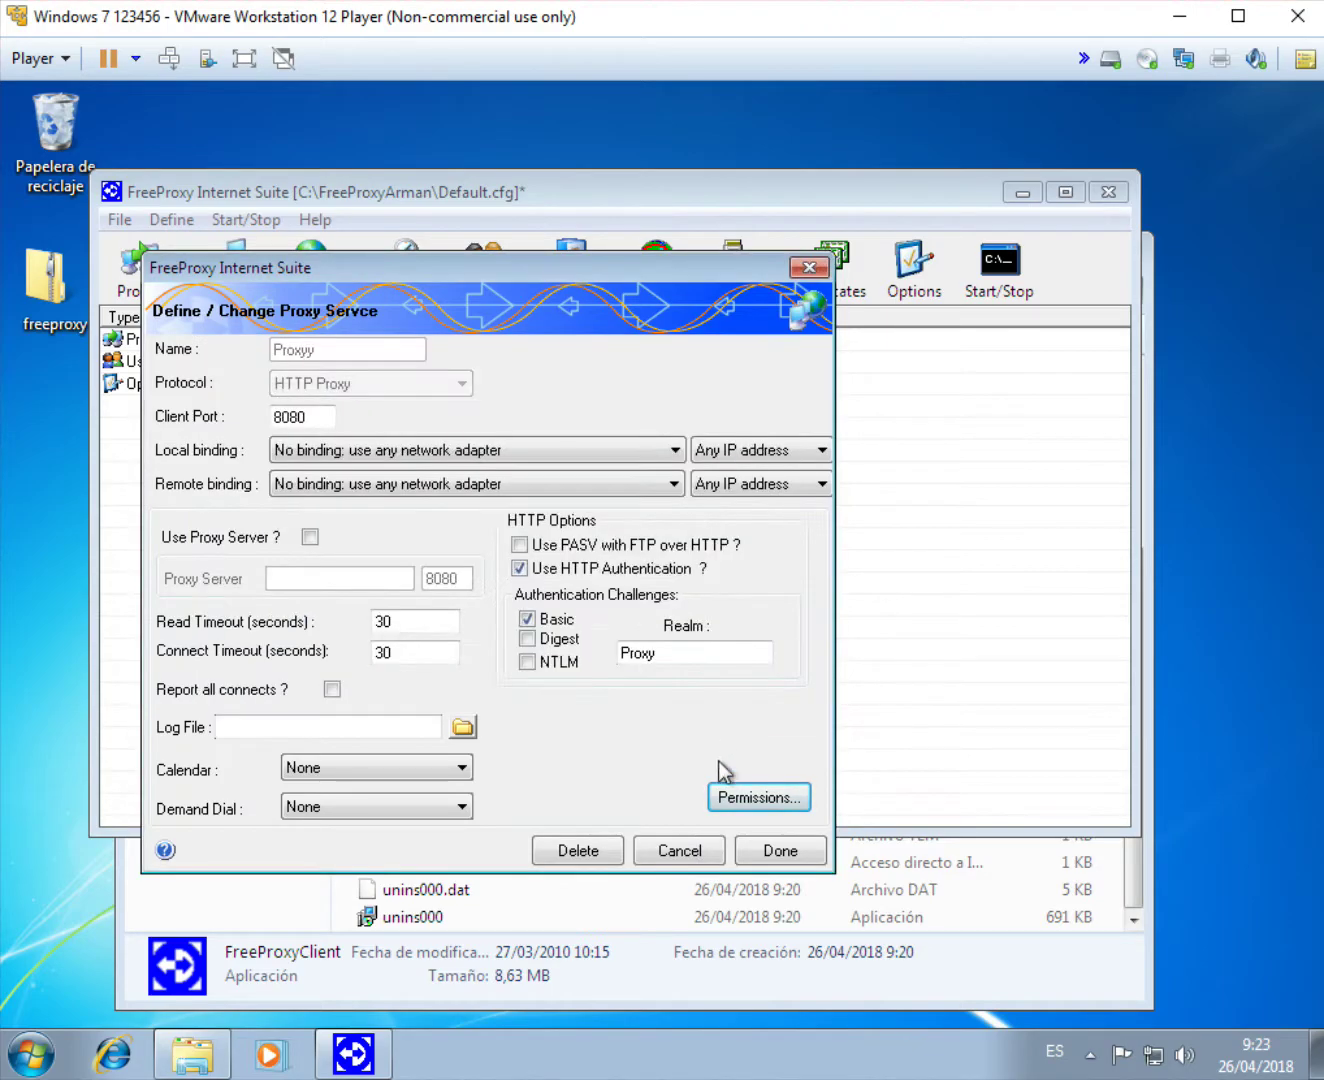
pyautogui.click(780, 851)
pyautogui.click(778, 693)
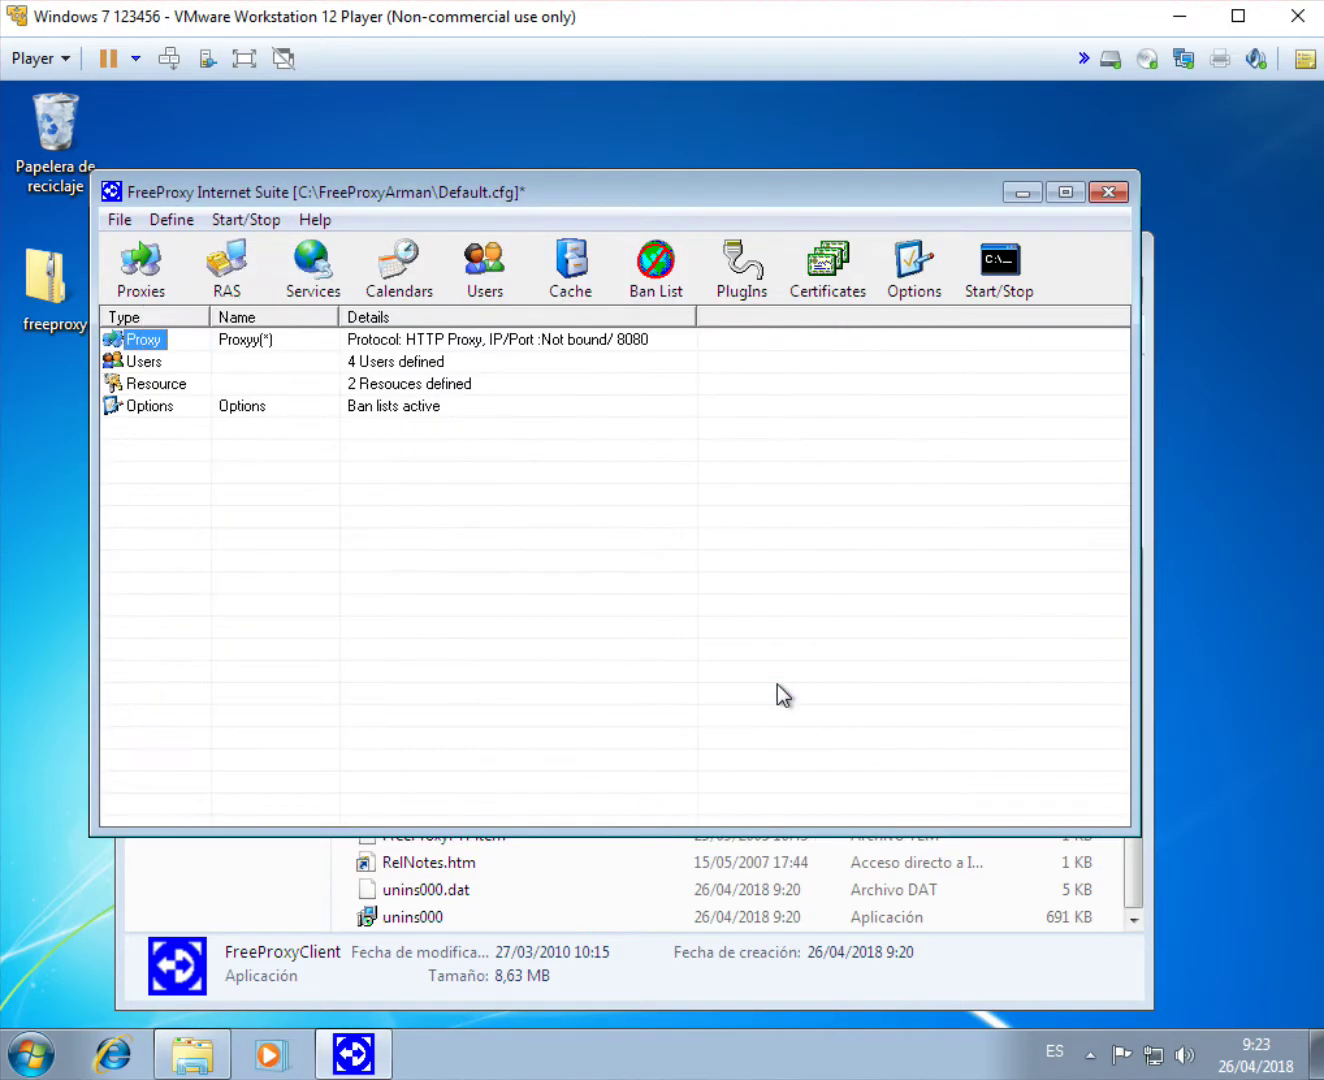
# Start FreeProxy in service mode under the Local System account, saving the configuration.
pyautogui.click(987, 288)
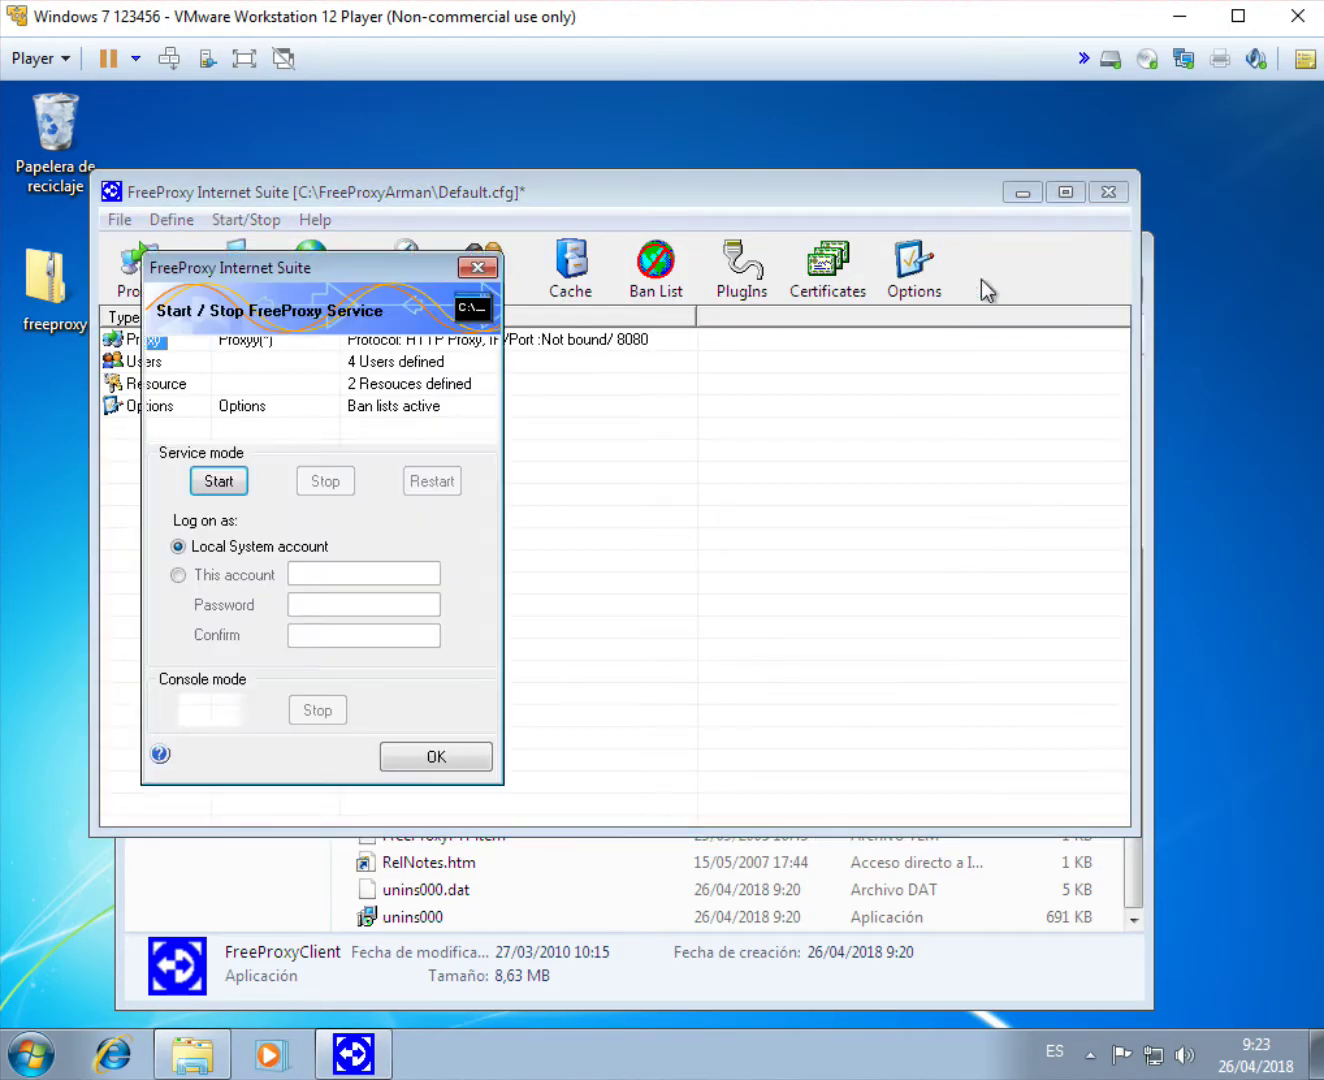
pyautogui.click(210, 481)
pyautogui.click(782, 665)
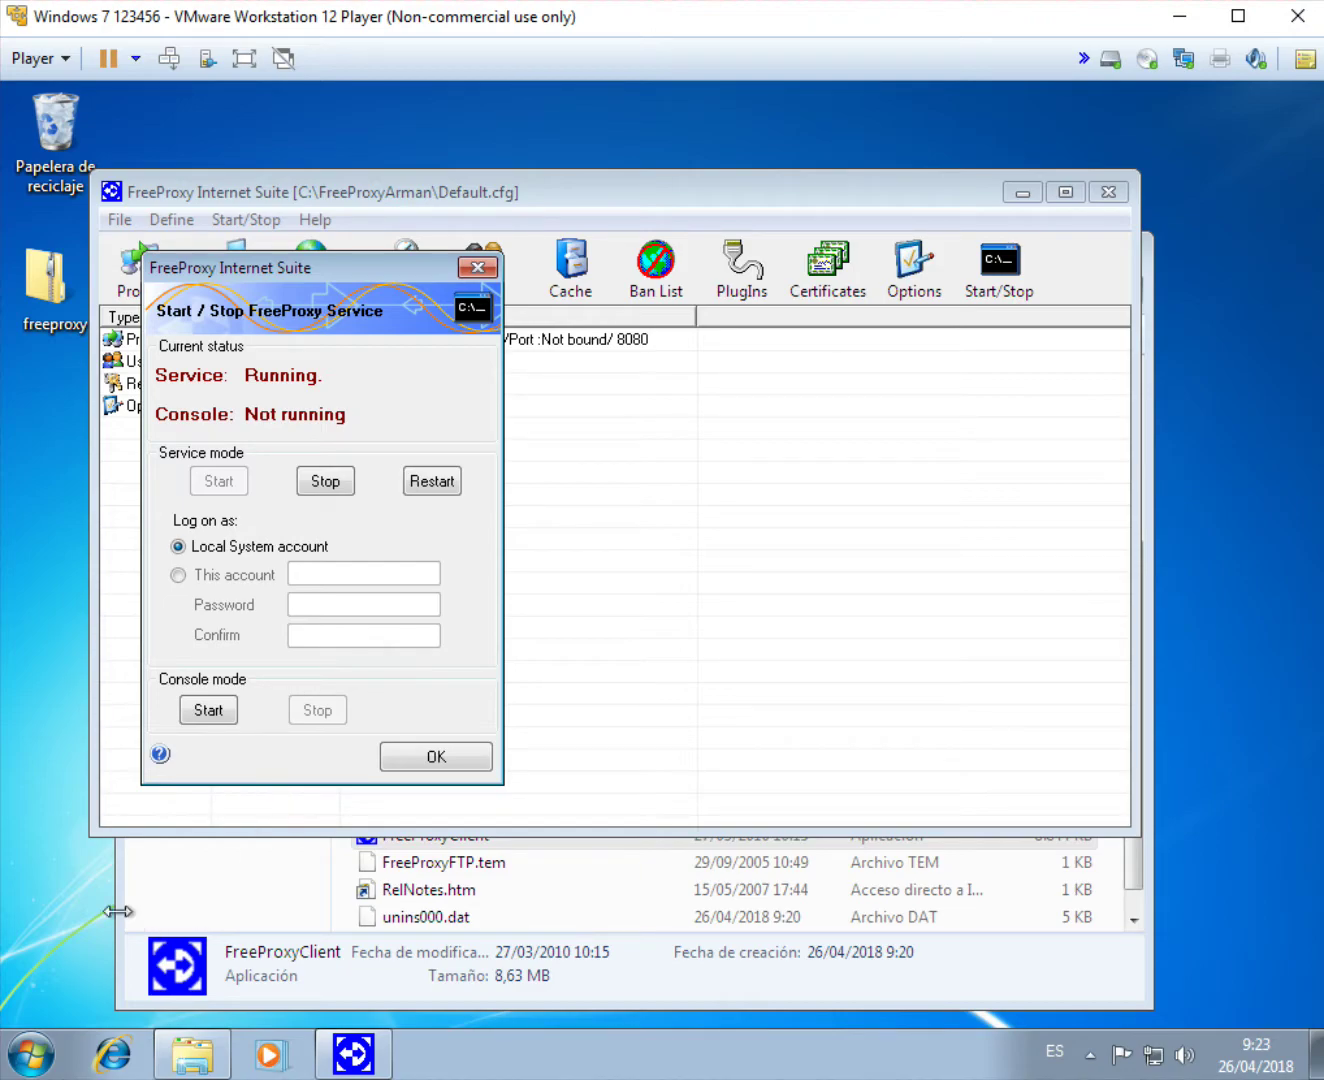
# Switch to Internet Explorer and open the LAN settings from the connection options in its Internet options.
pyautogui.click(113, 1055)
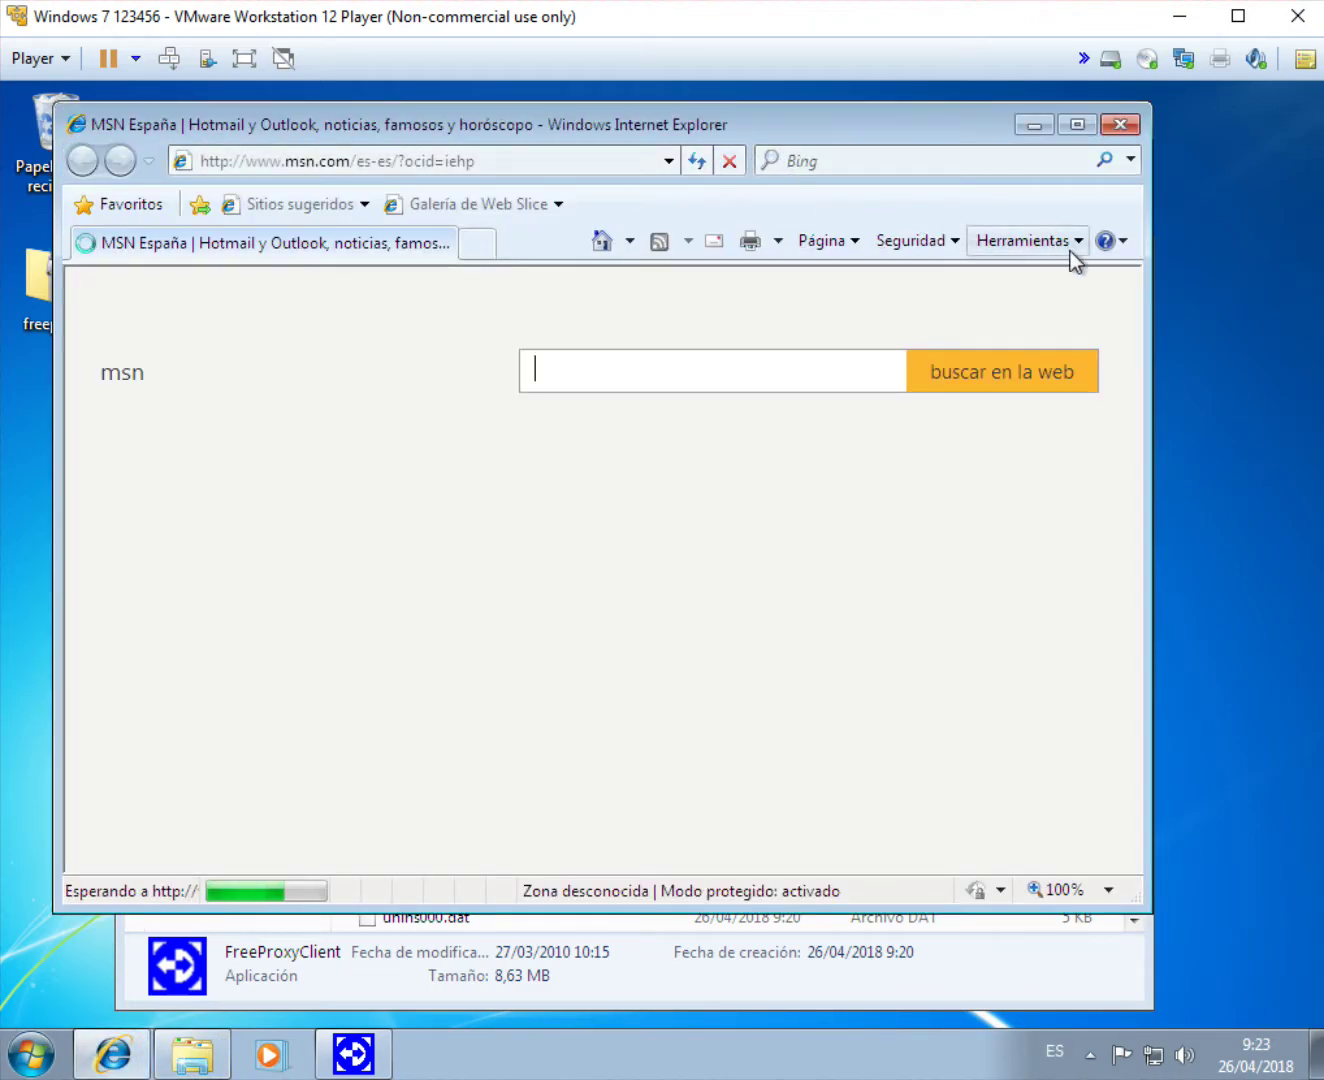
pyautogui.click(1070, 250)
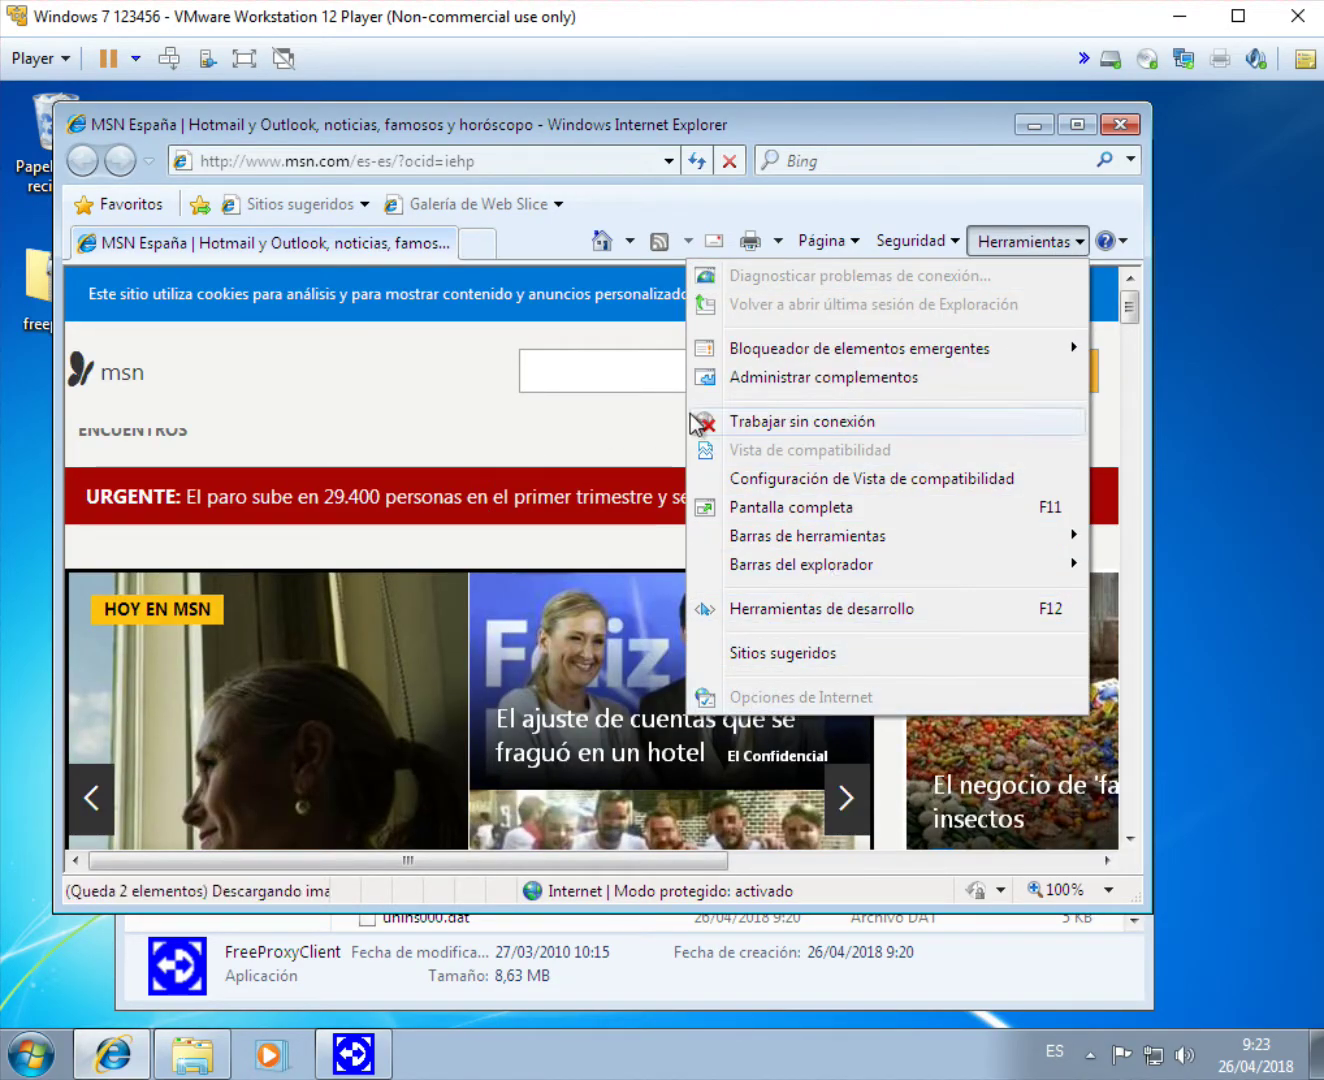
pyautogui.click(462, 407)
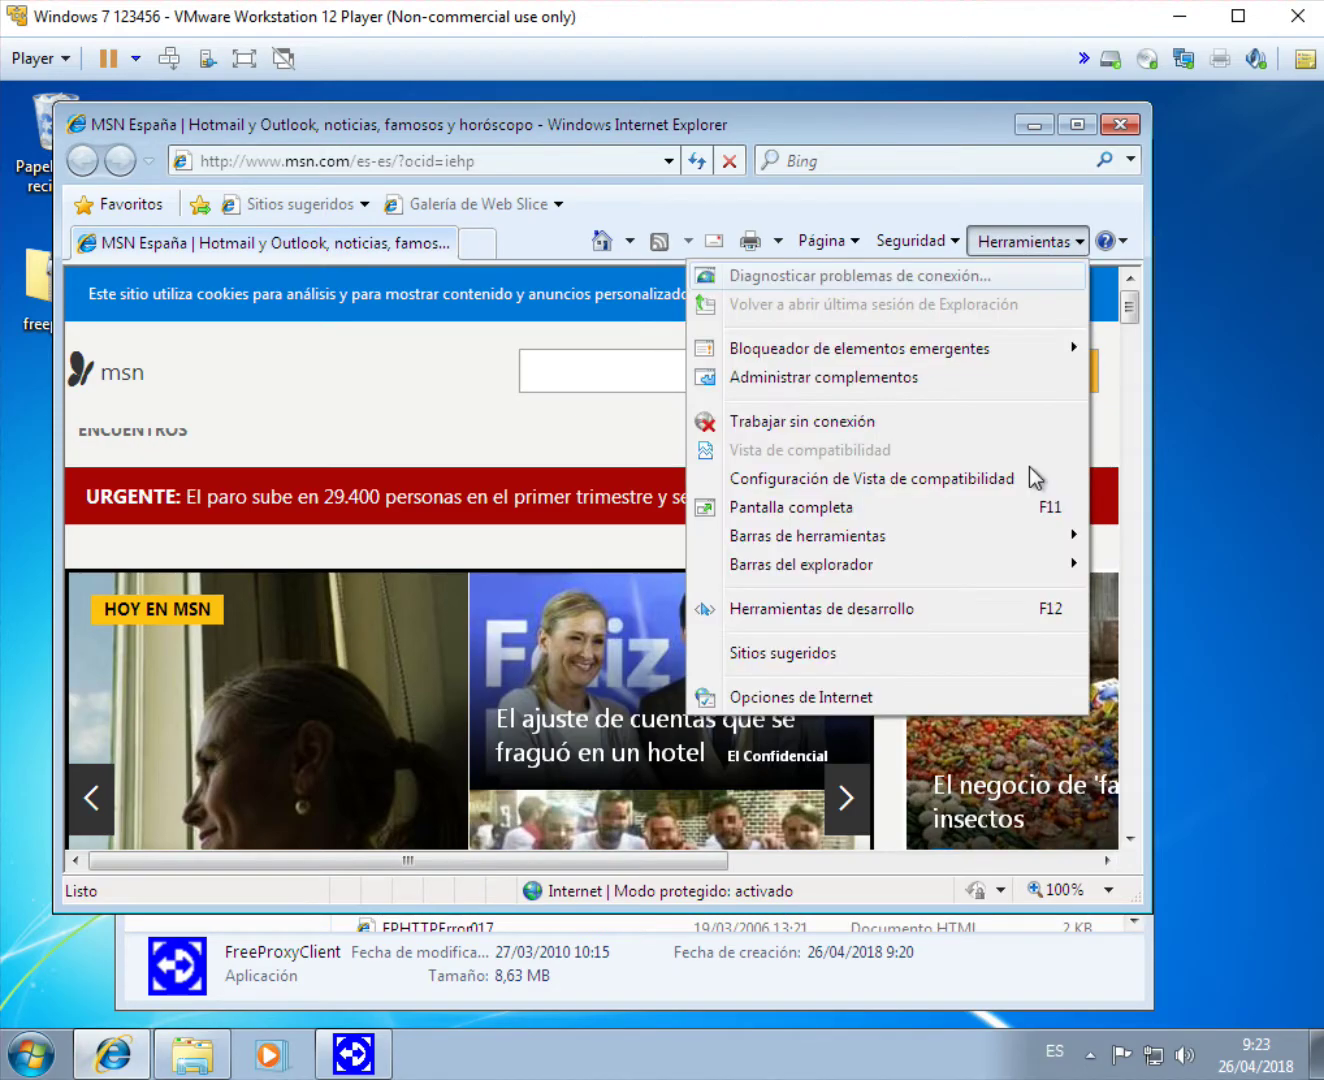
pyautogui.click(851, 699)
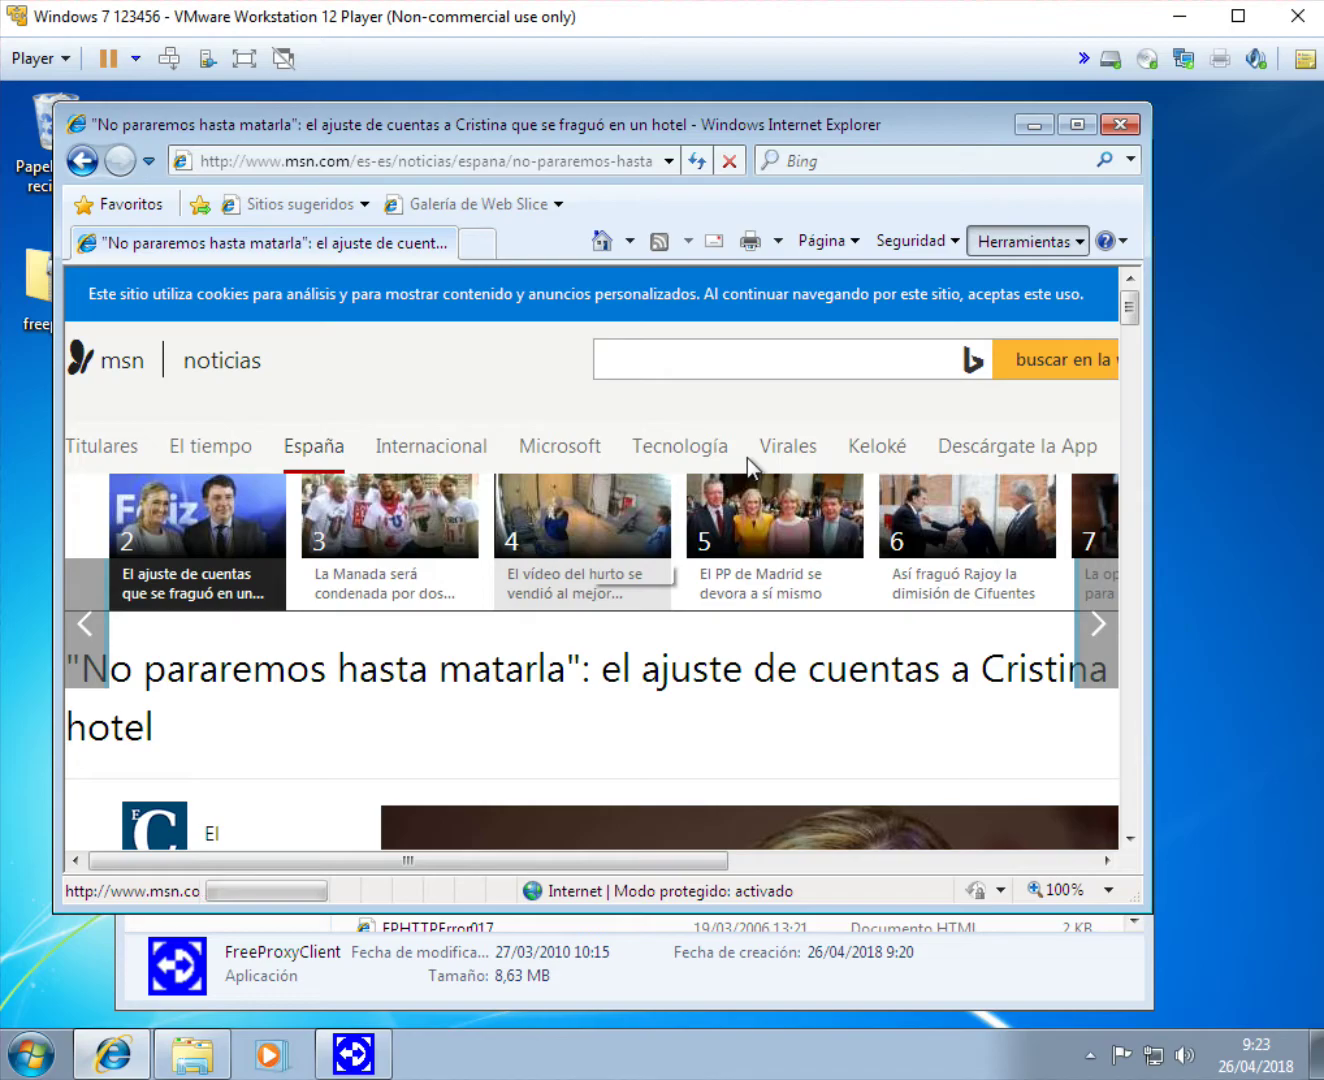
pyautogui.hotkey('alt', 'x')
pyautogui.click(772, 699)
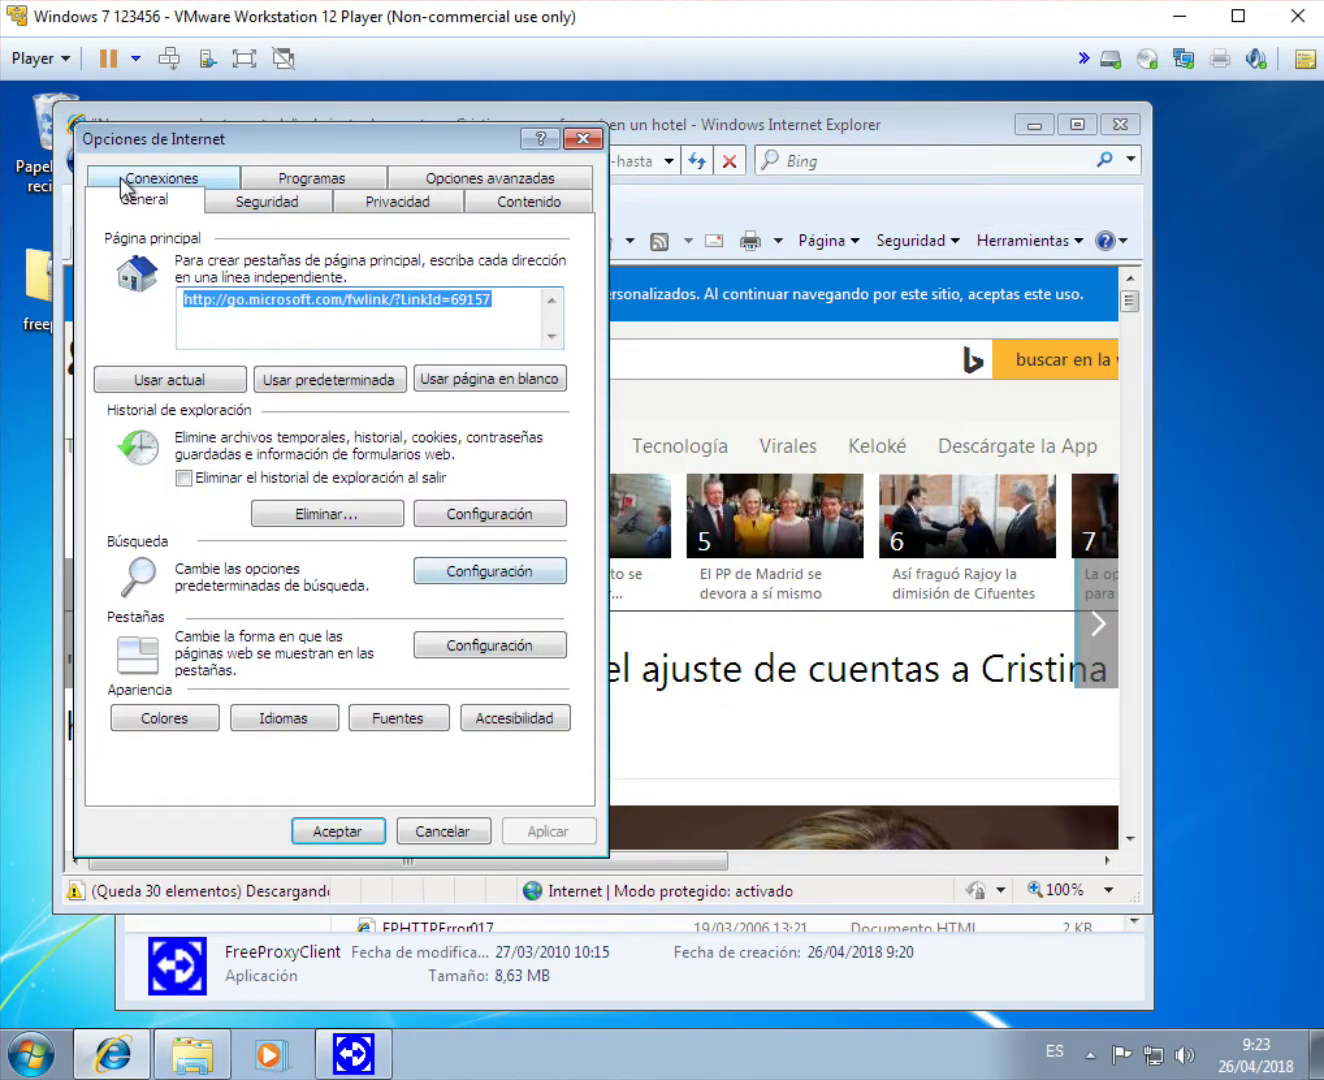
pyautogui.click(161, 177)
pyautogui.click(527, 662)
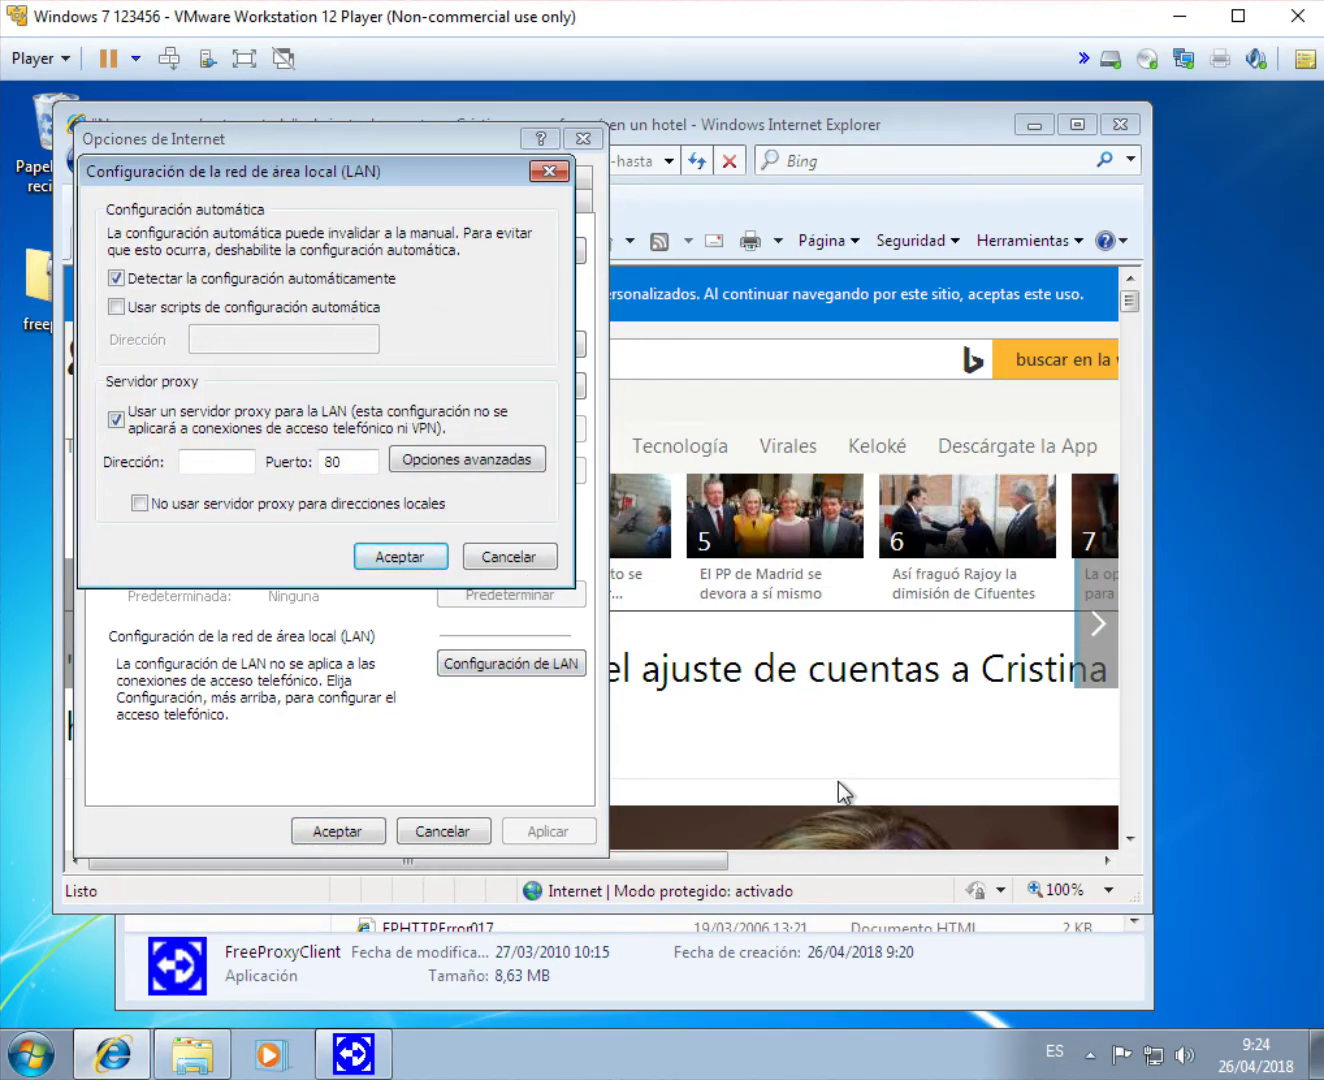
# Open a Command Prompt, run ipconfig to look up the machine's IPv4 address, and place the window beside the LAN settings.
pyautogui.press('super+r')
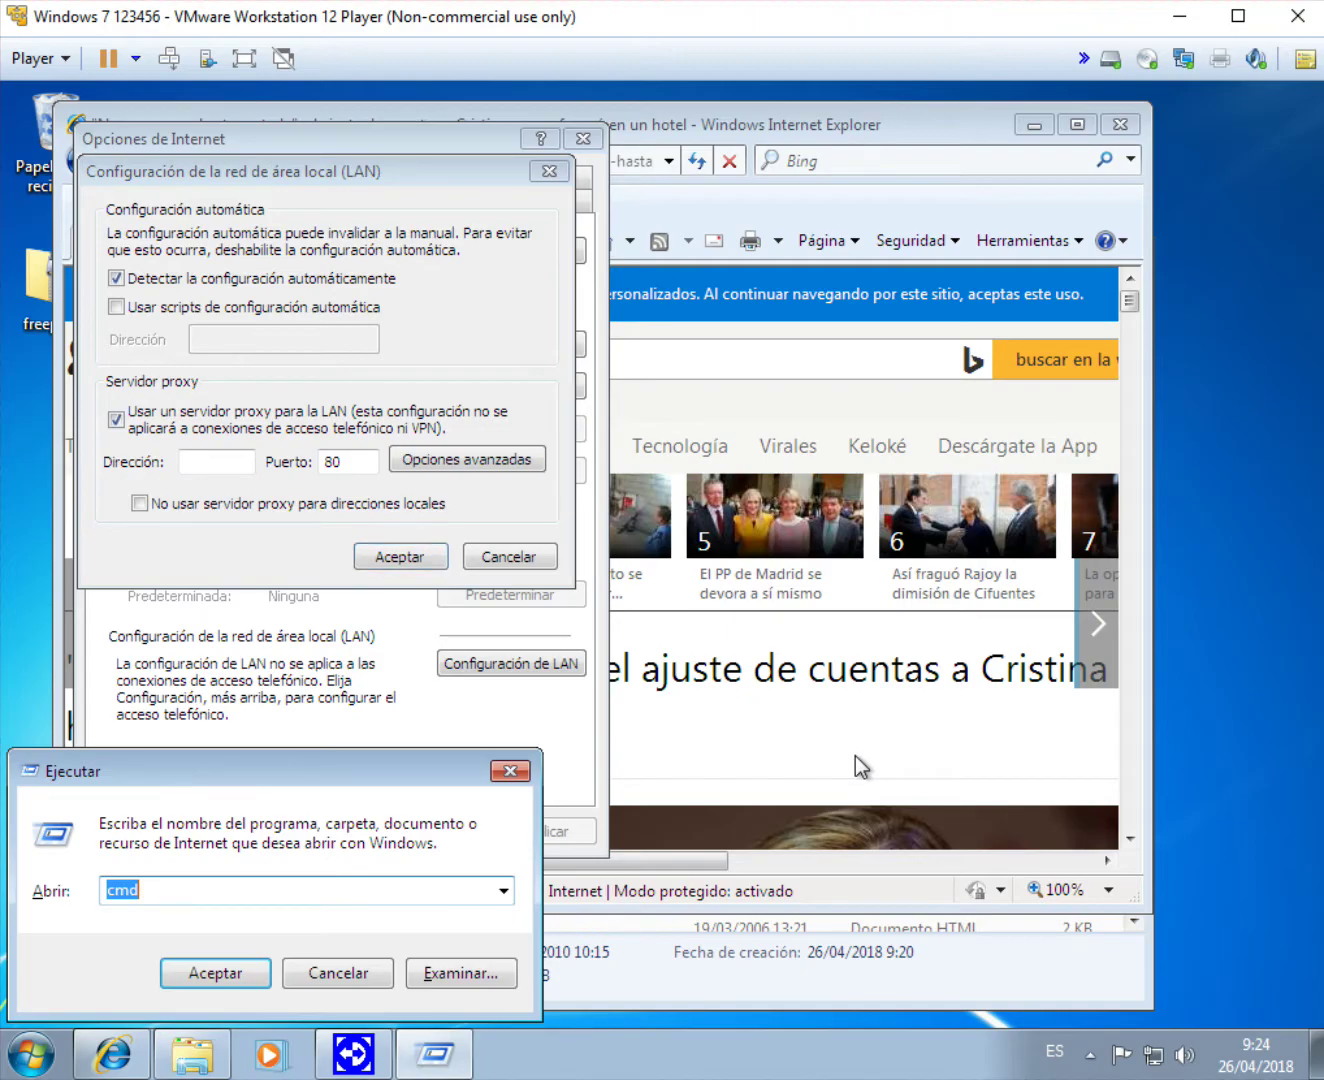
pyautogui.press('Return')
pyautogui.write('ipccon')
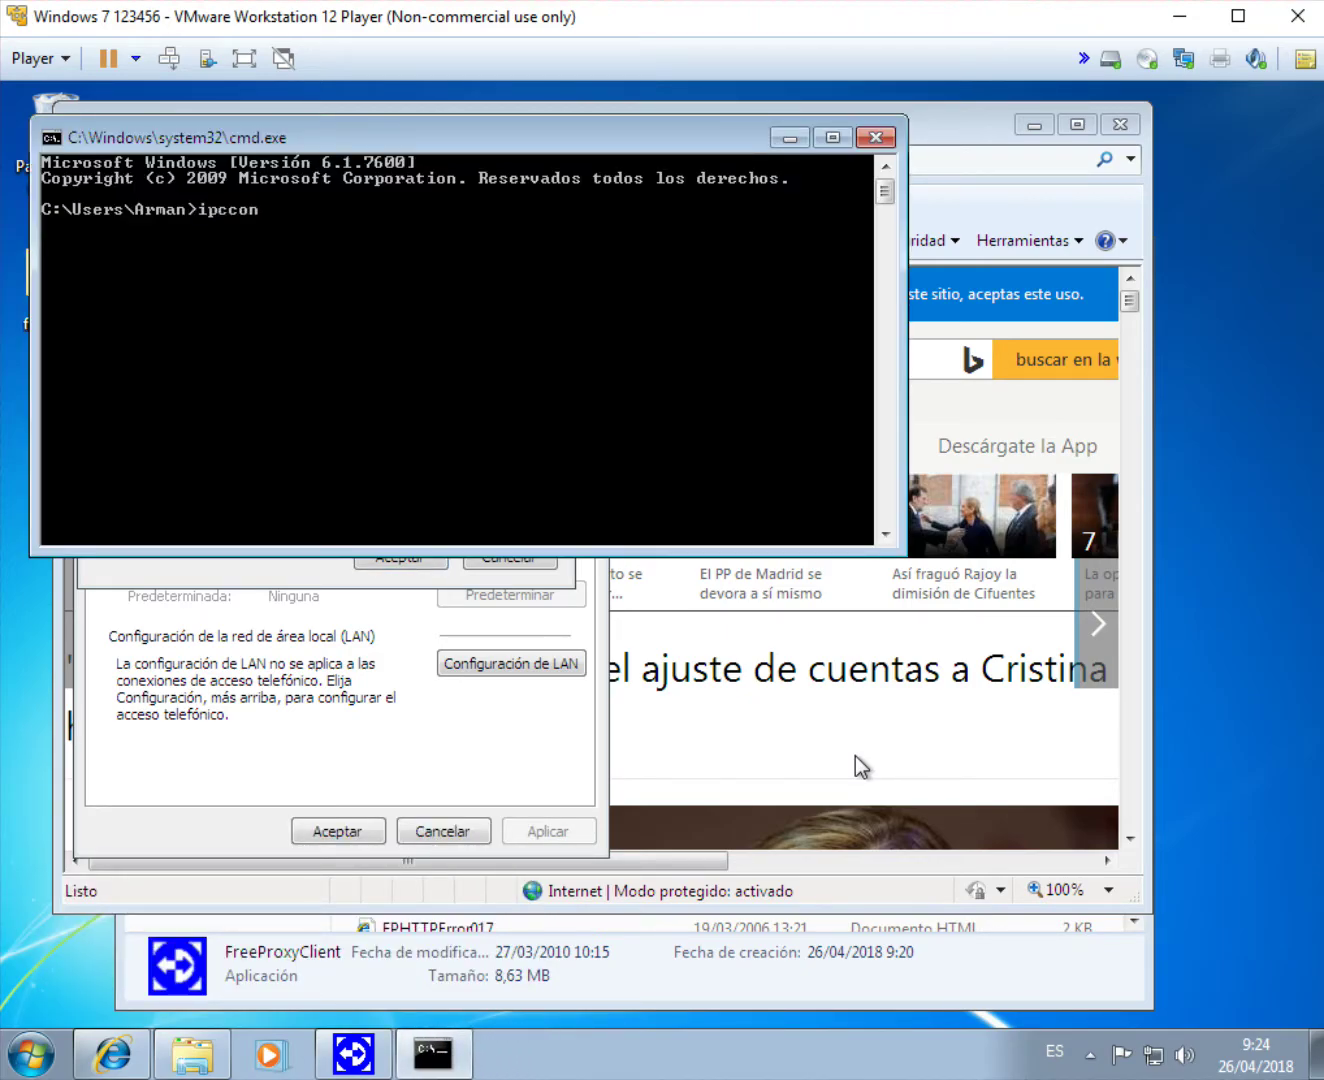
pyautogui.write('fig')
pyautogui.press('Return')
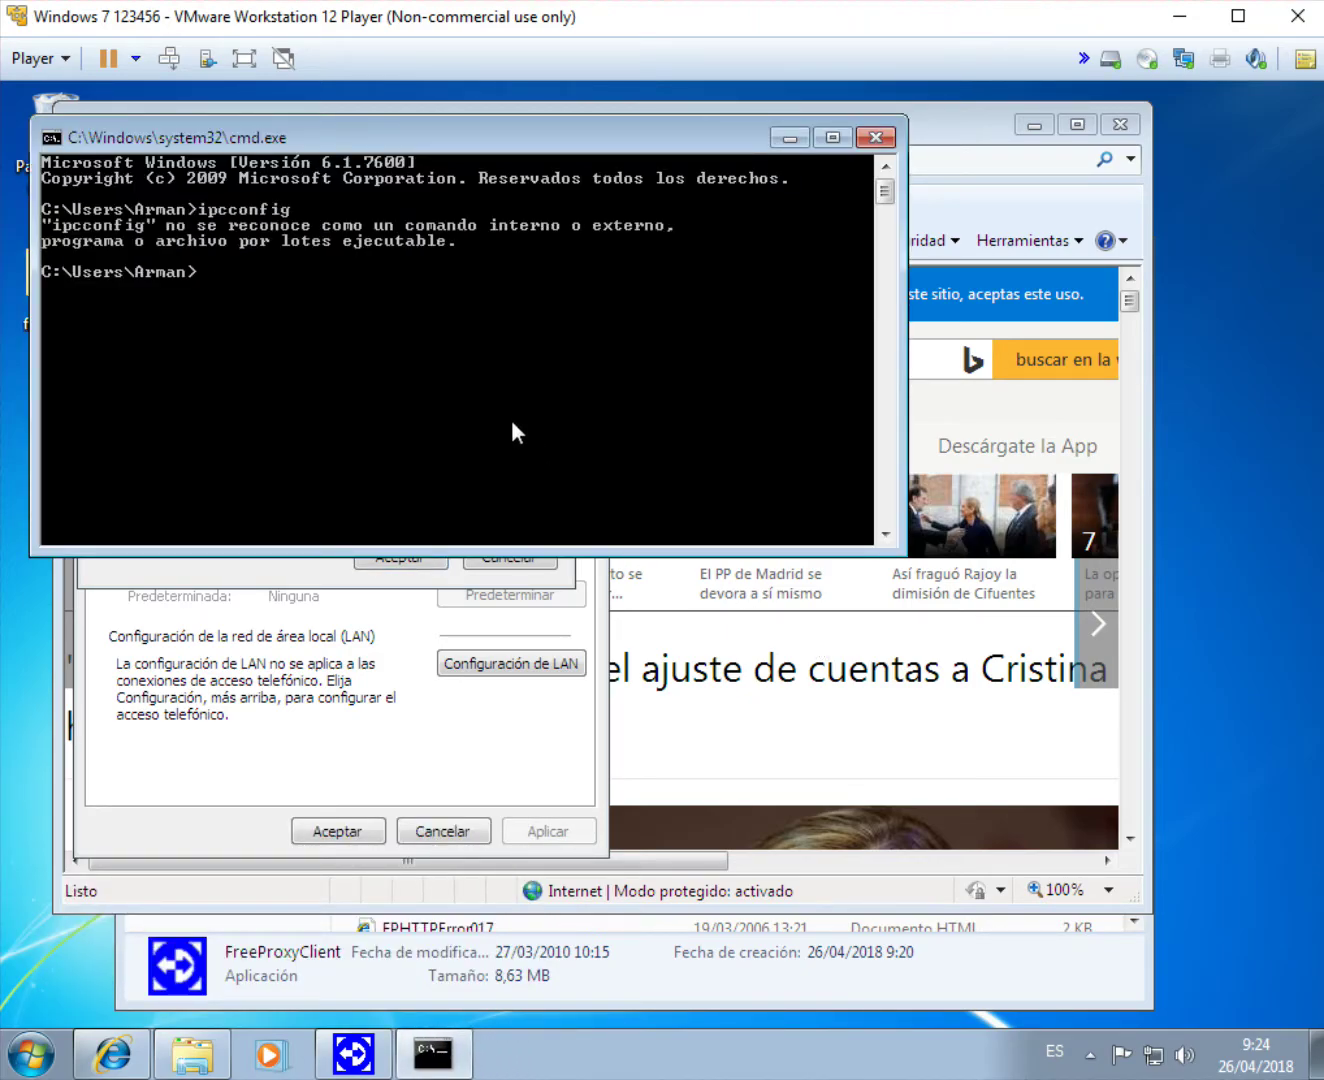
pyautogui.write('ipconfig')
pyautogui.press('Return')
pyautogui.moveTo(357, 138); pyautogui.dragTo(784, 171)
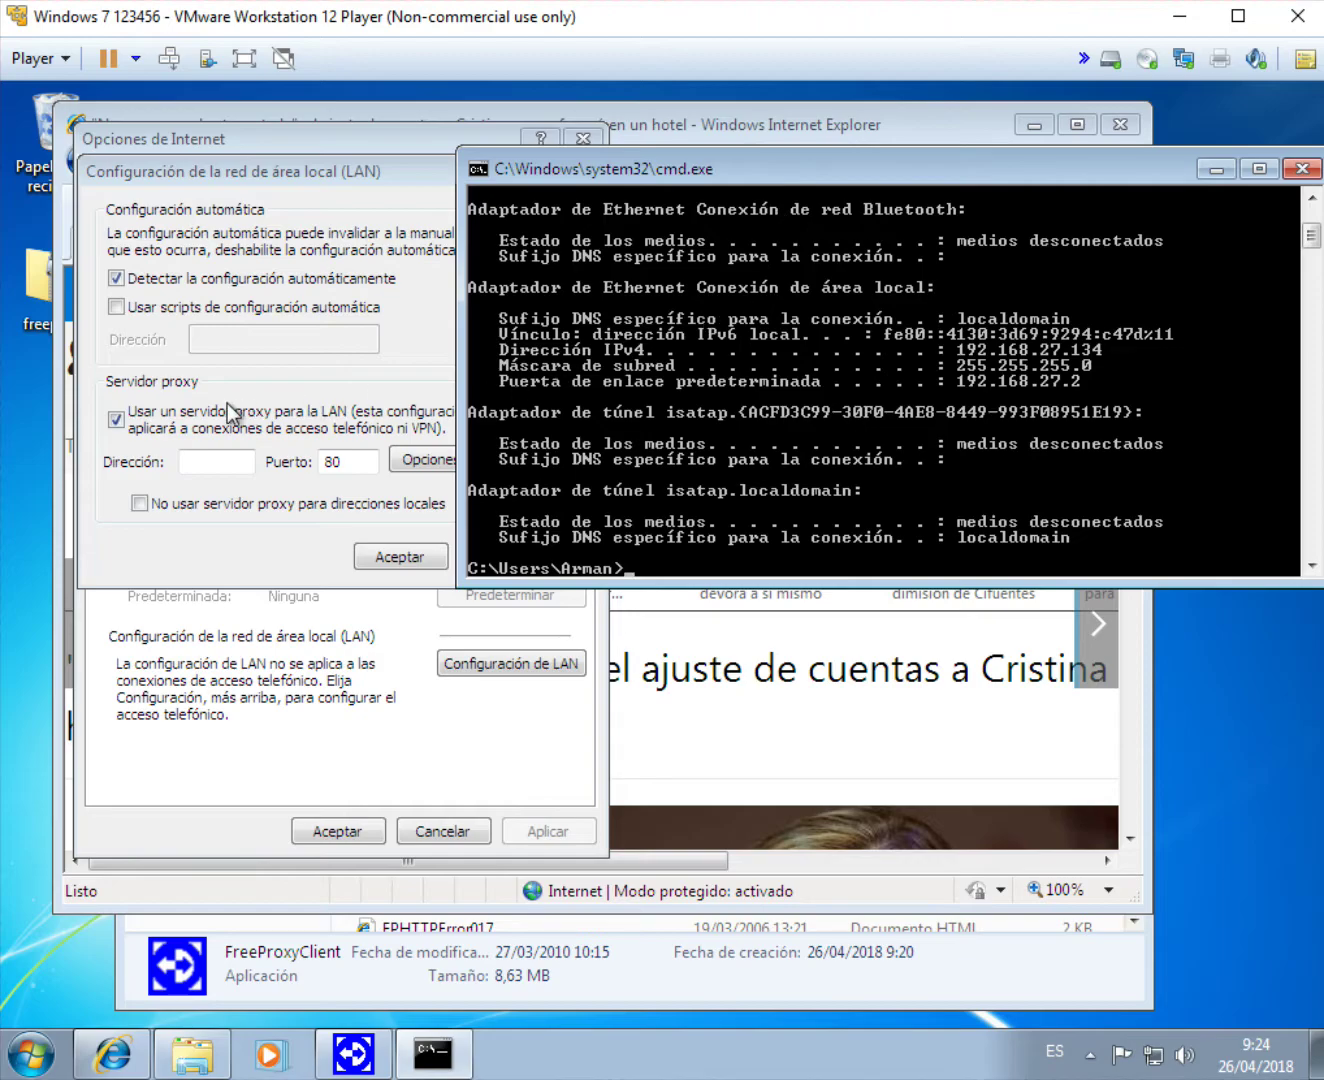
# Set the LAN proxy server to address 192.168.27.134 and port 8080, and accept the LAN settings and Internet options.
pyautogui.click(220, 465)
pyautogui.write('19')
pyautogui.write('2.168.27.13')
pyautogui.write('4')
pyautogui.click(364, 458)
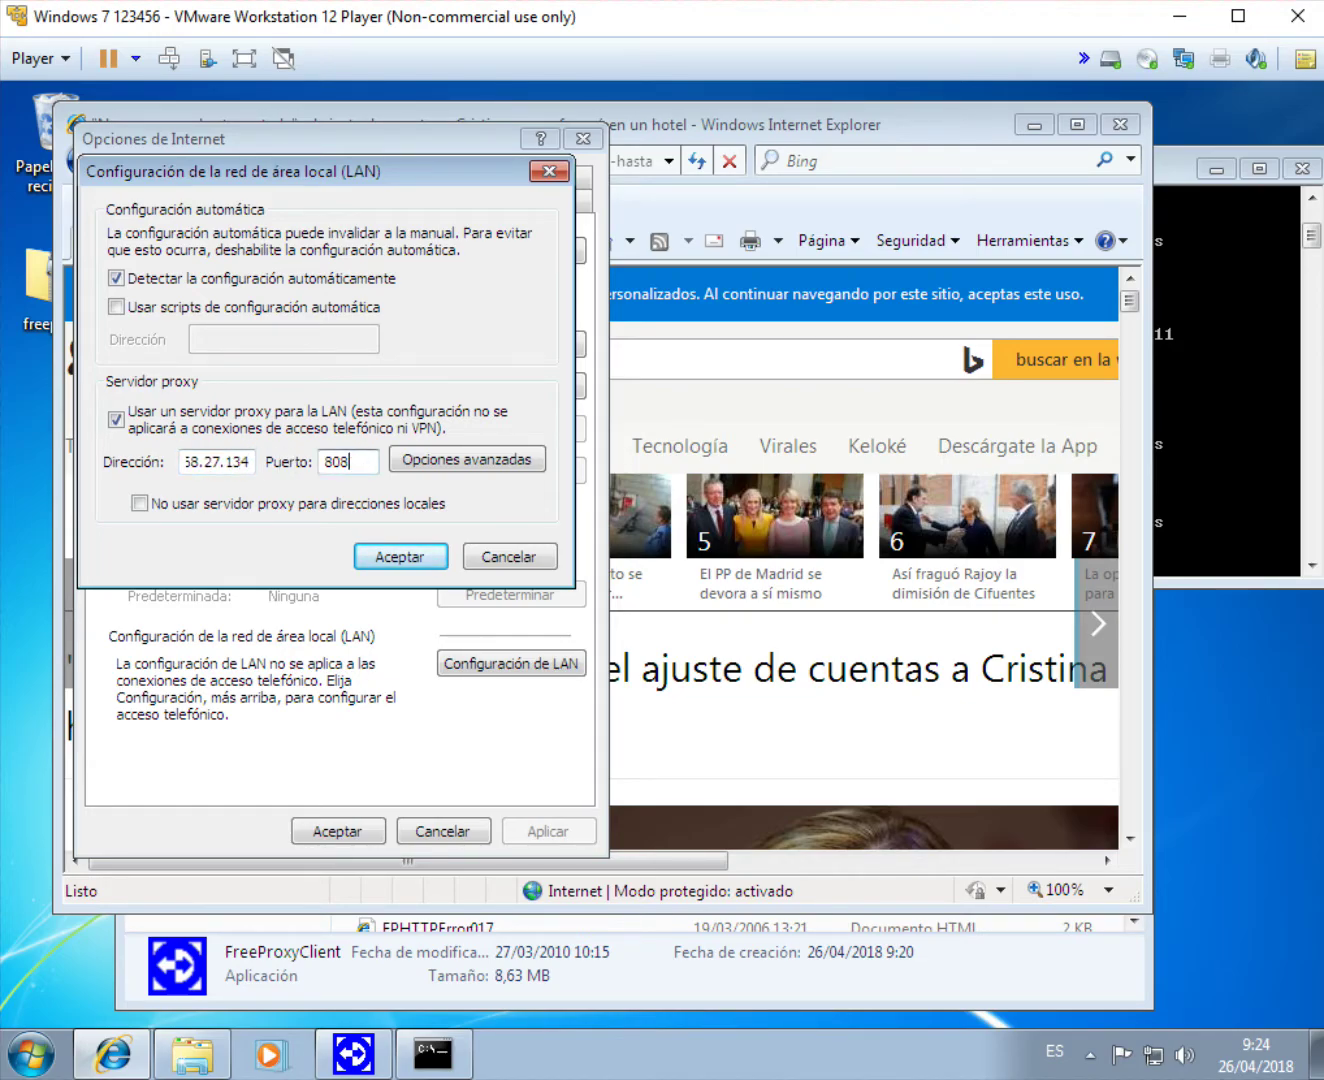
pyautogui.write('80')
pyautogui.click(399, 556)
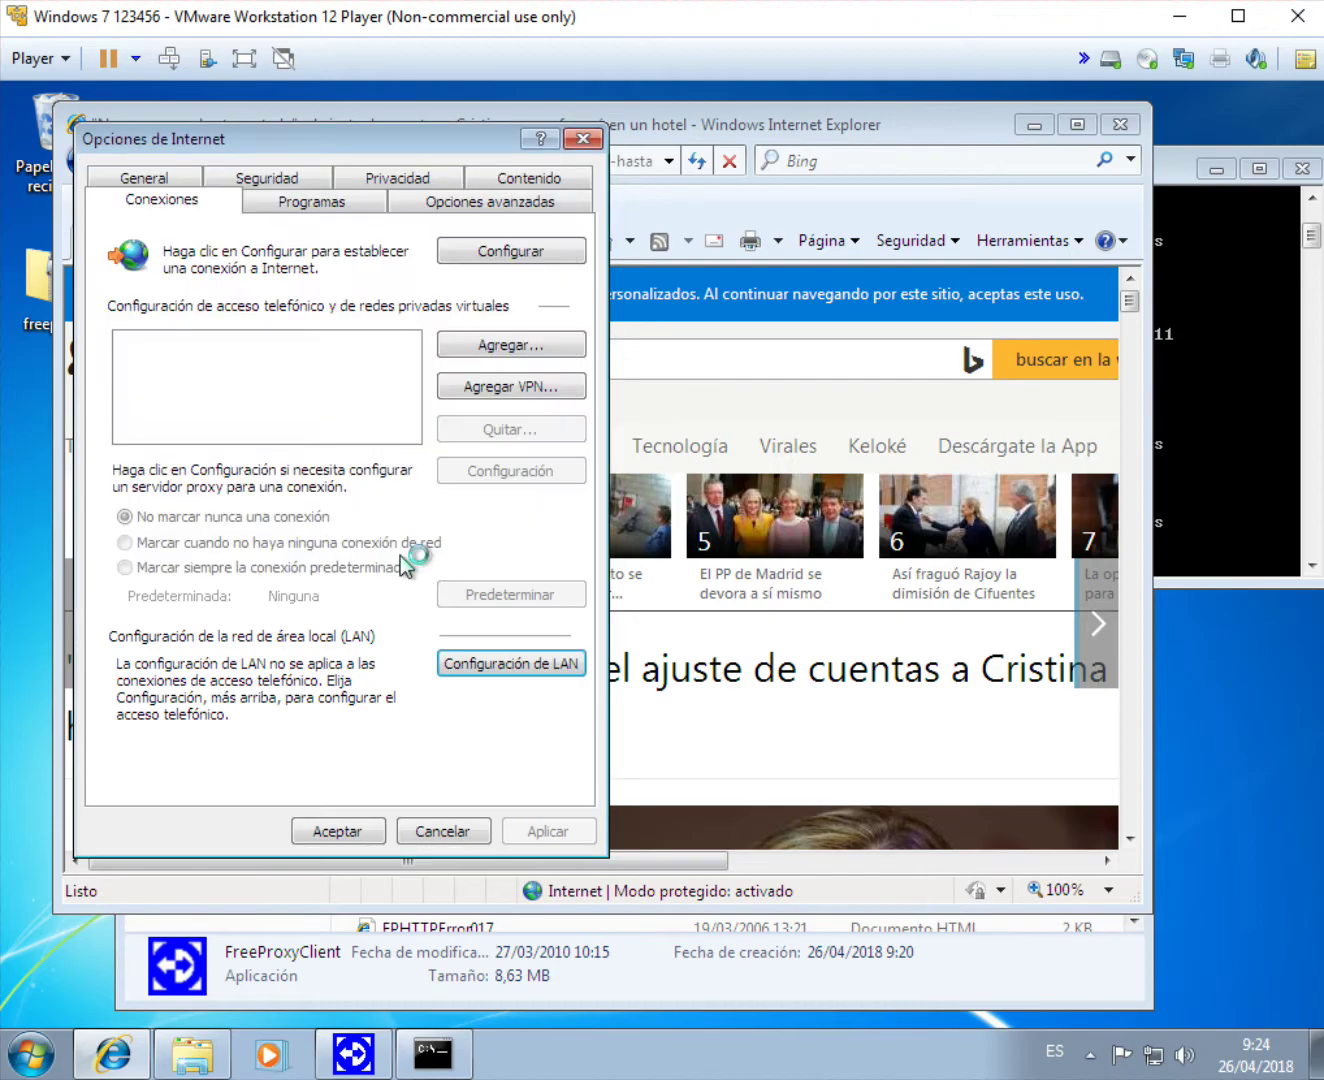
pyautogui.click(350, 833)
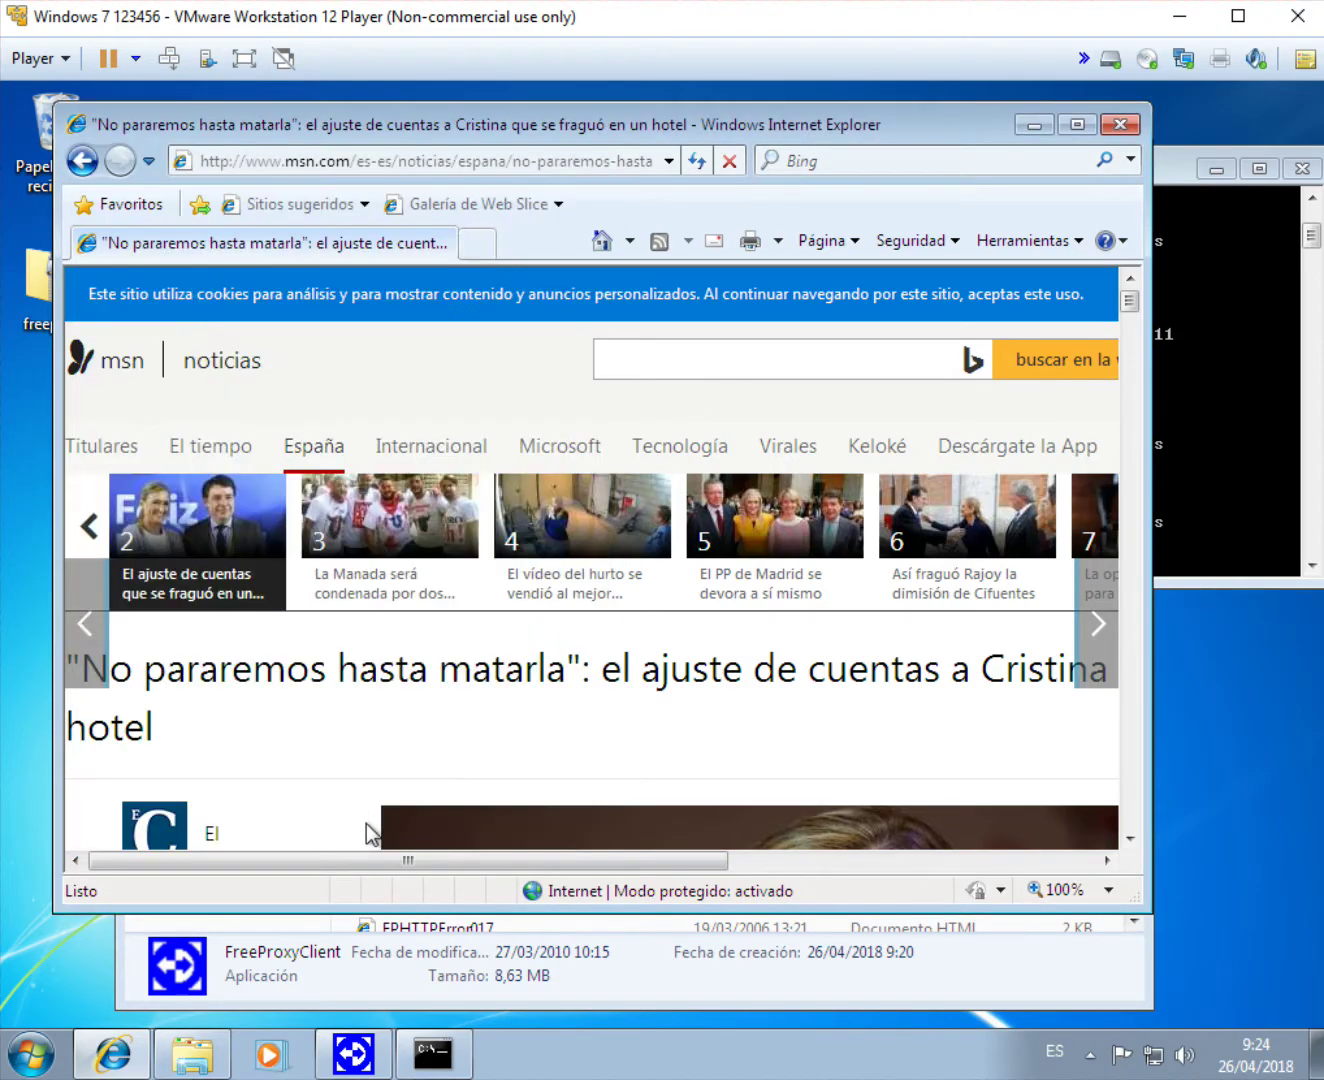
# Browse to google.com and authenticate to the proxy with the account's user name and password.
pyautogui.click(346, 163)
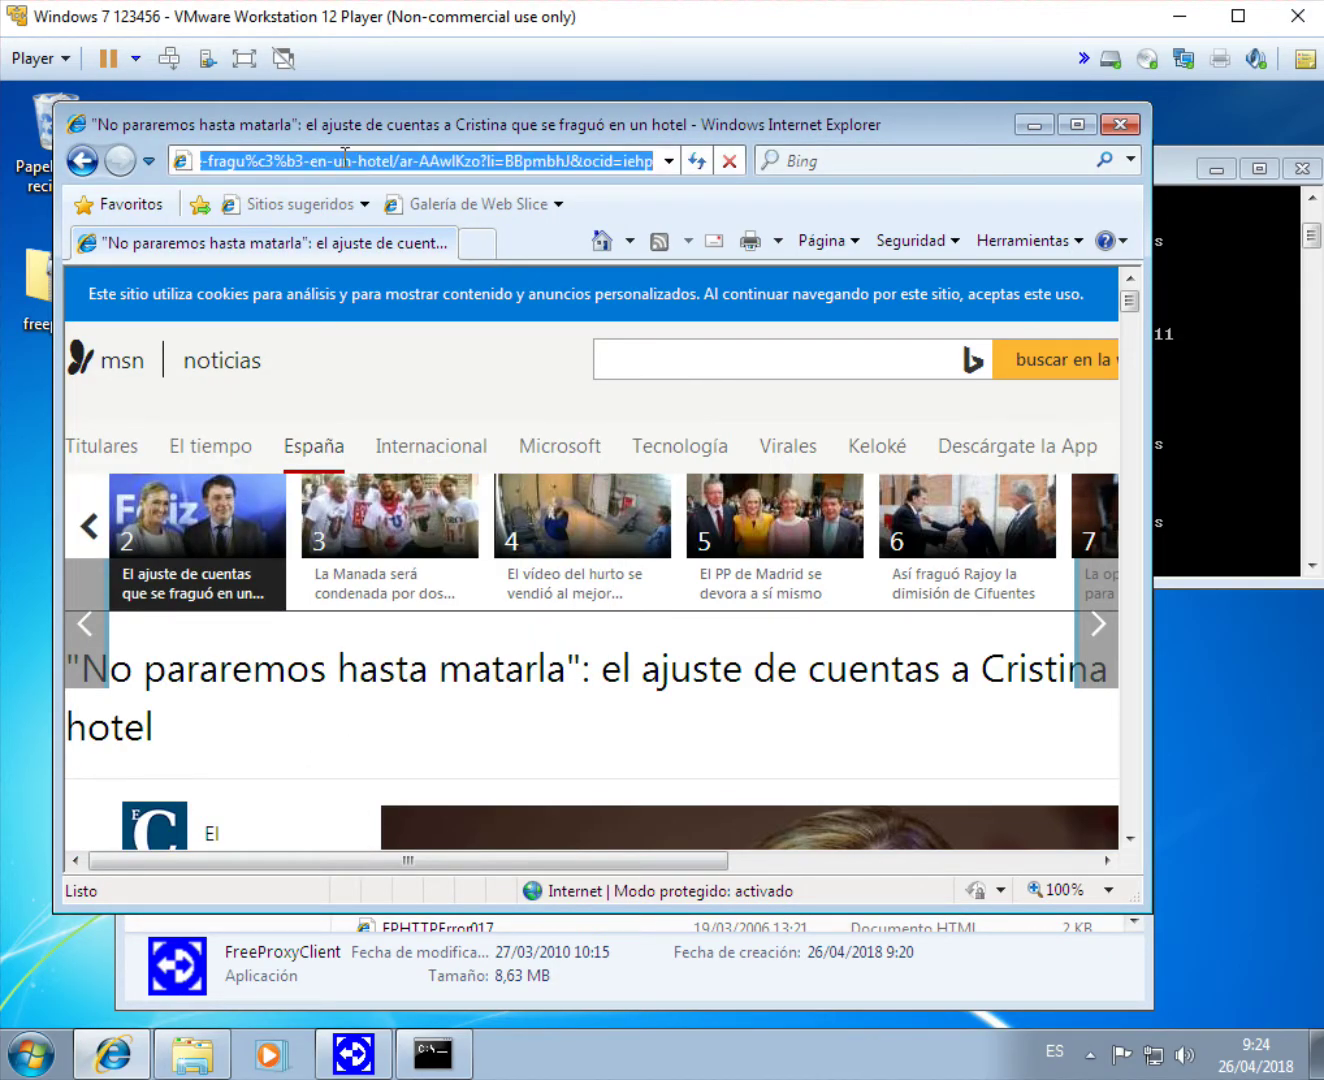
pyautogui.write('google.com')
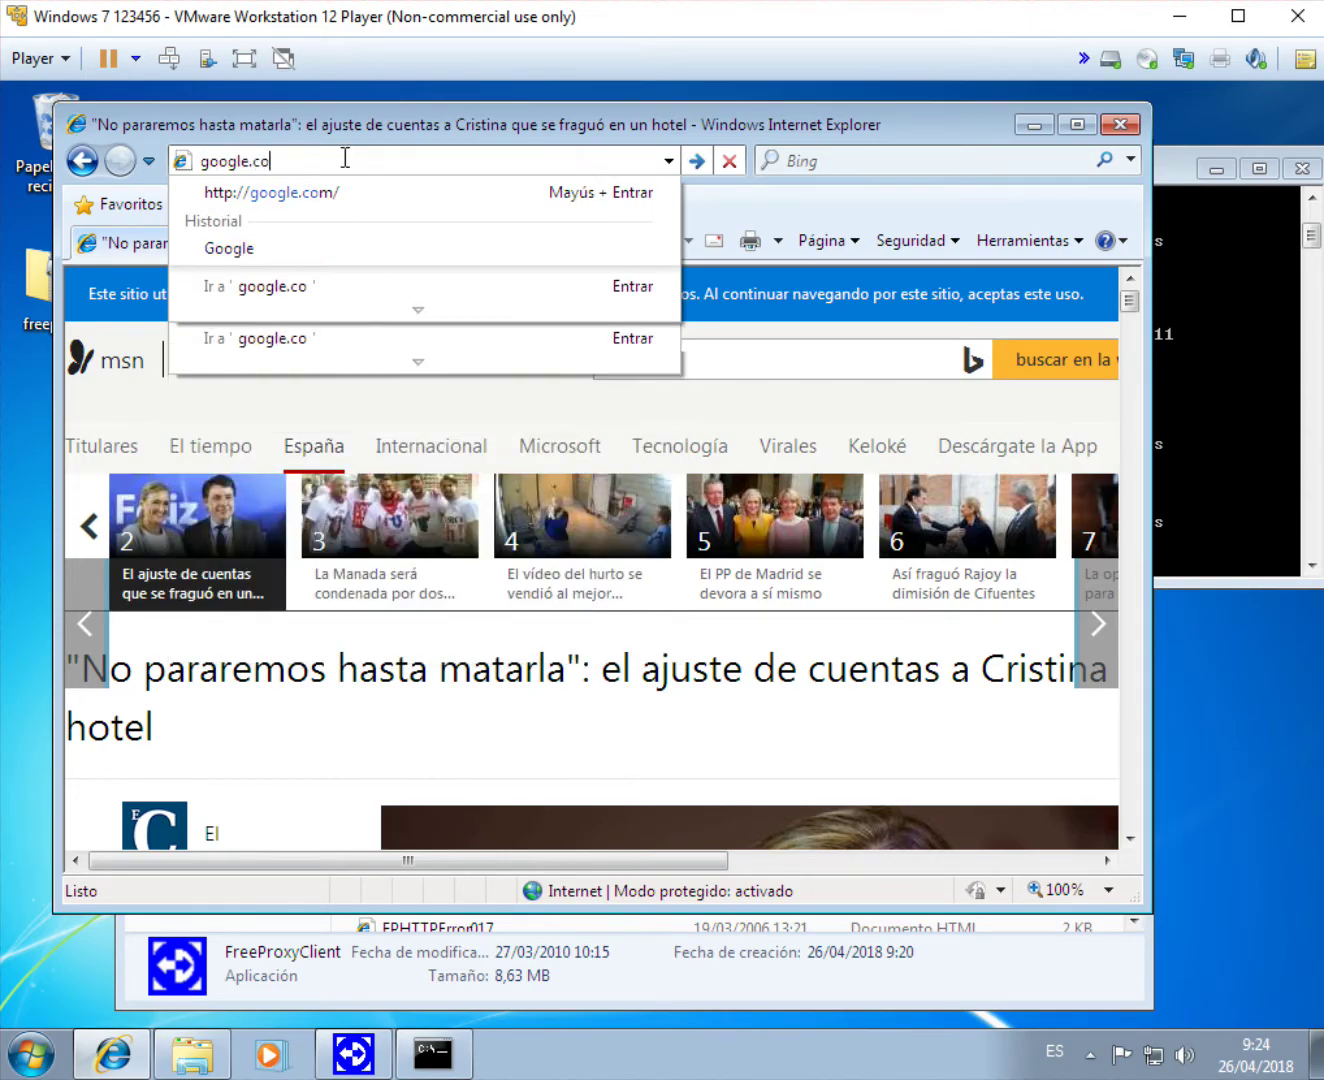
pyautogui.press('Return')
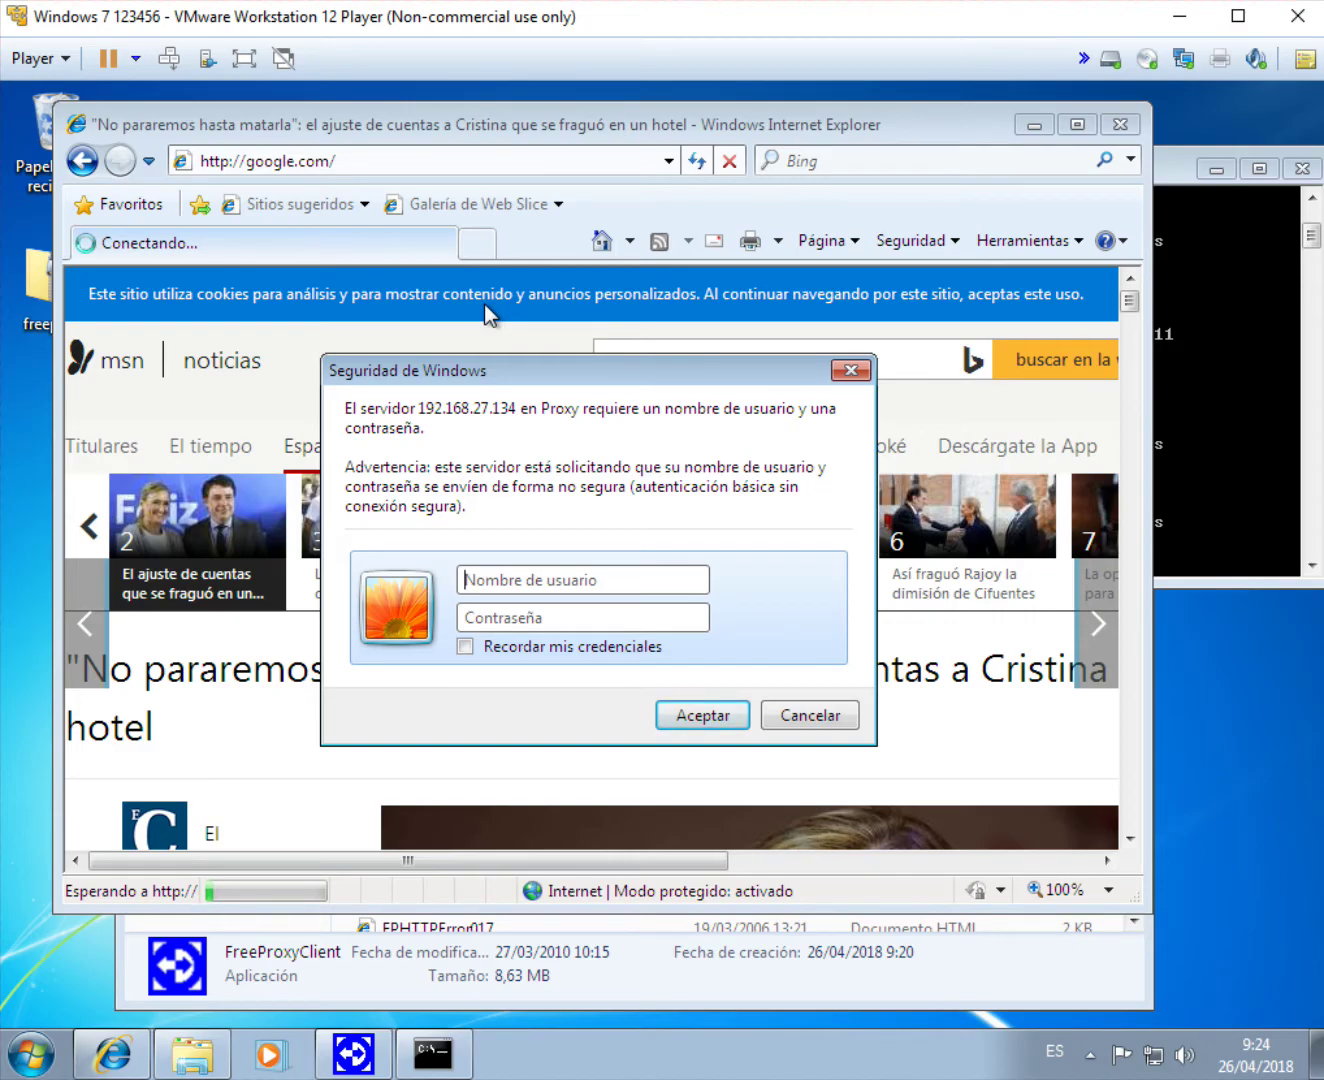
pyautogui.write('Arman')
pyautogui.press('Tab')
pyautogui.write('•••')
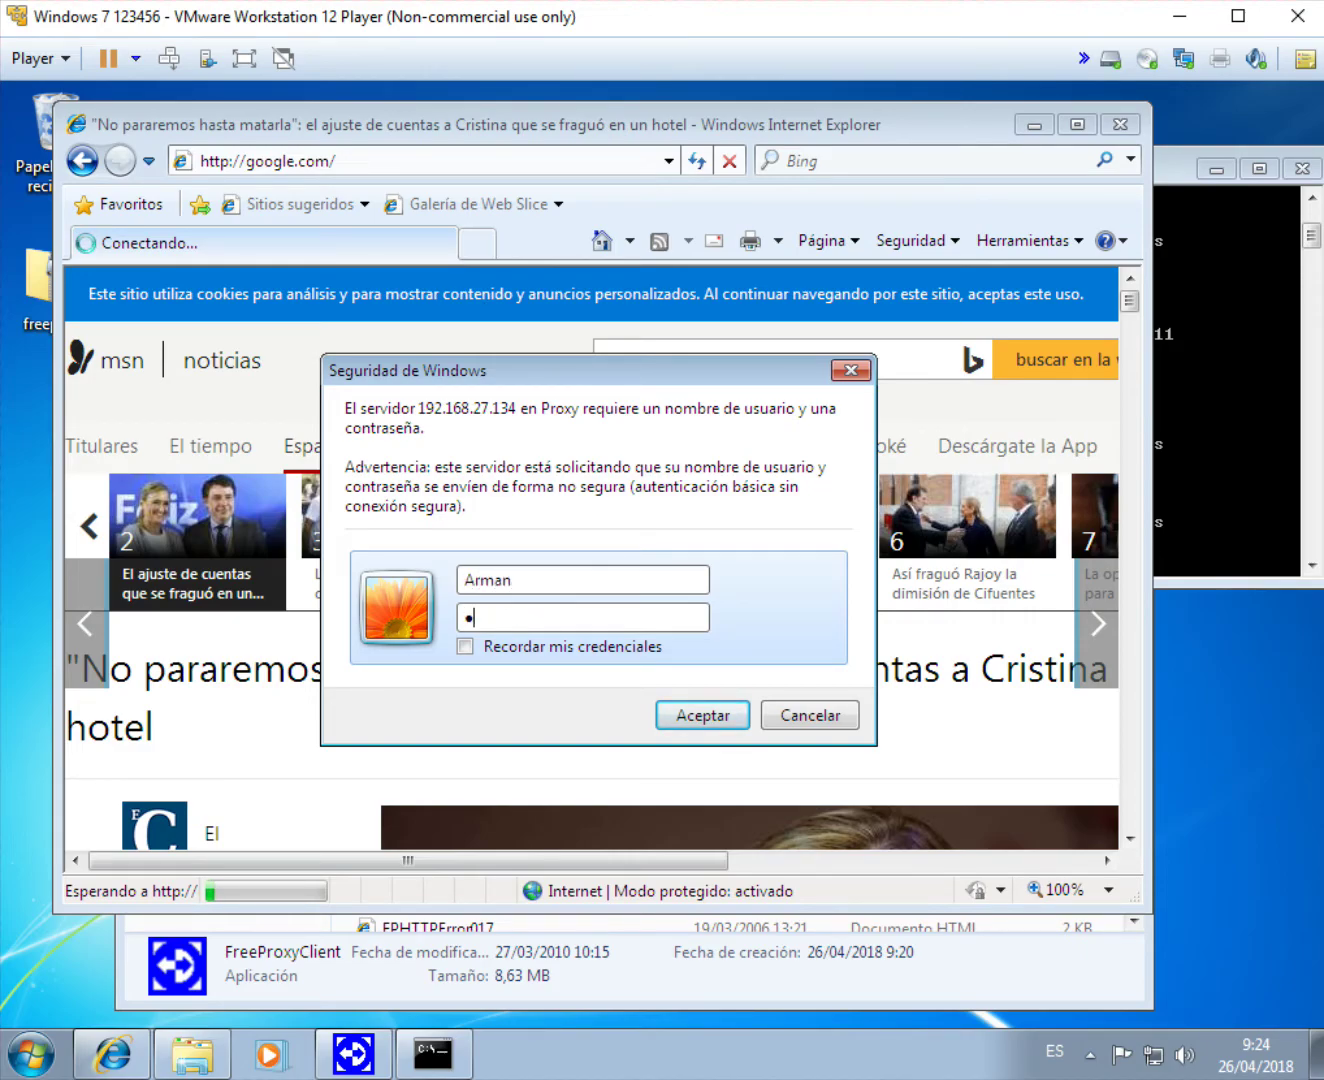
pyautogui.write('••••')
pyautogui.press('Return')
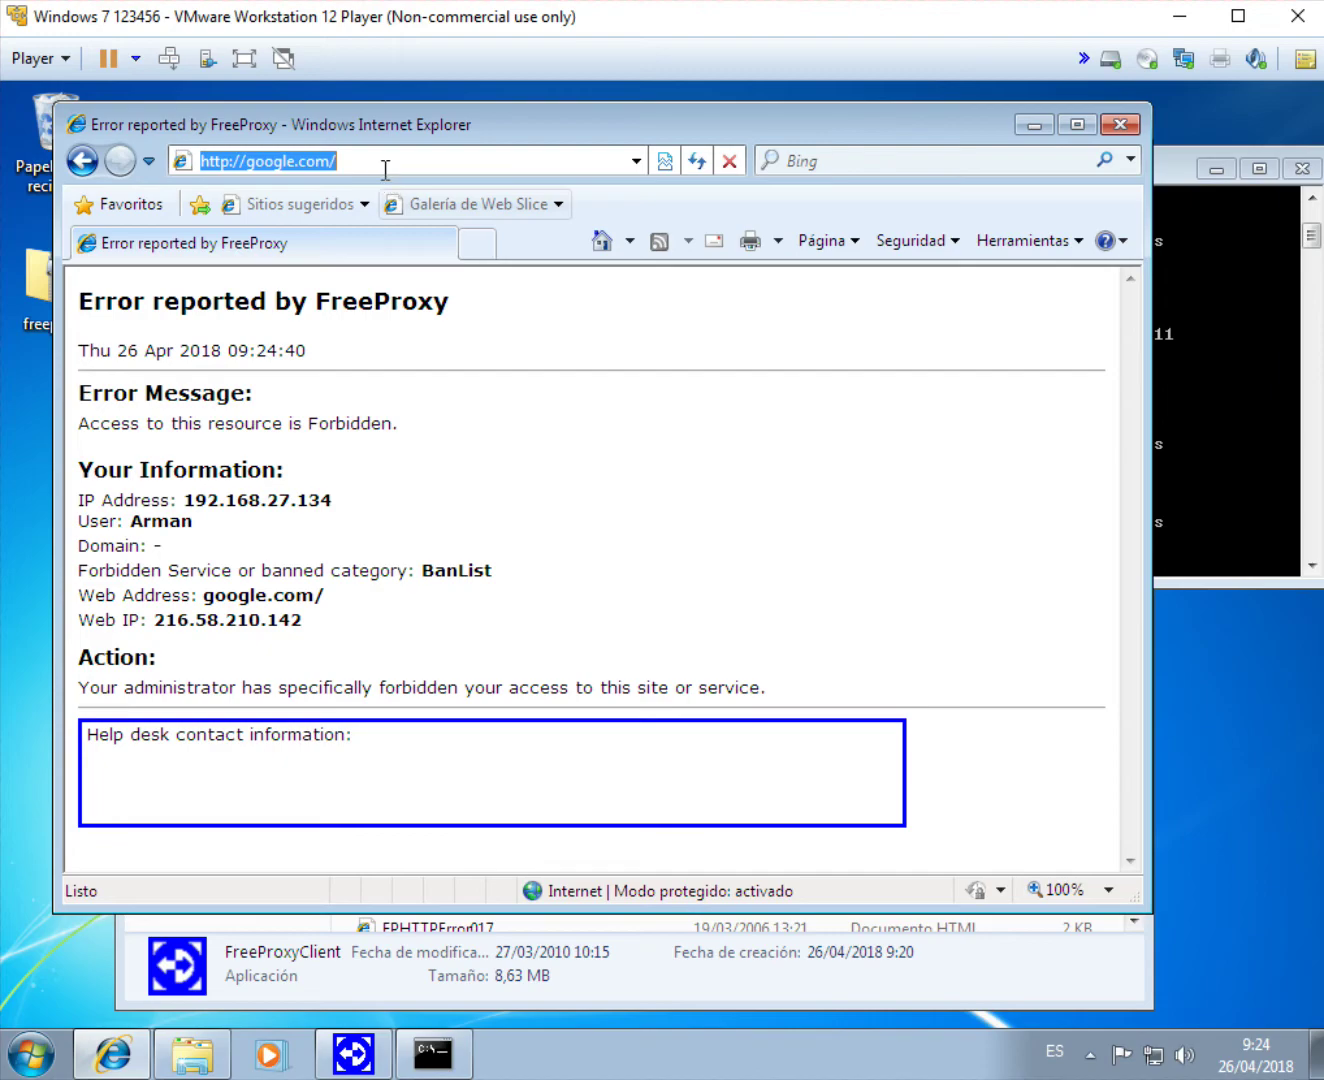
# Test the proxy's ban list by browsing to youtube.com and marca.com.
pyautogui.write('youtube.com')
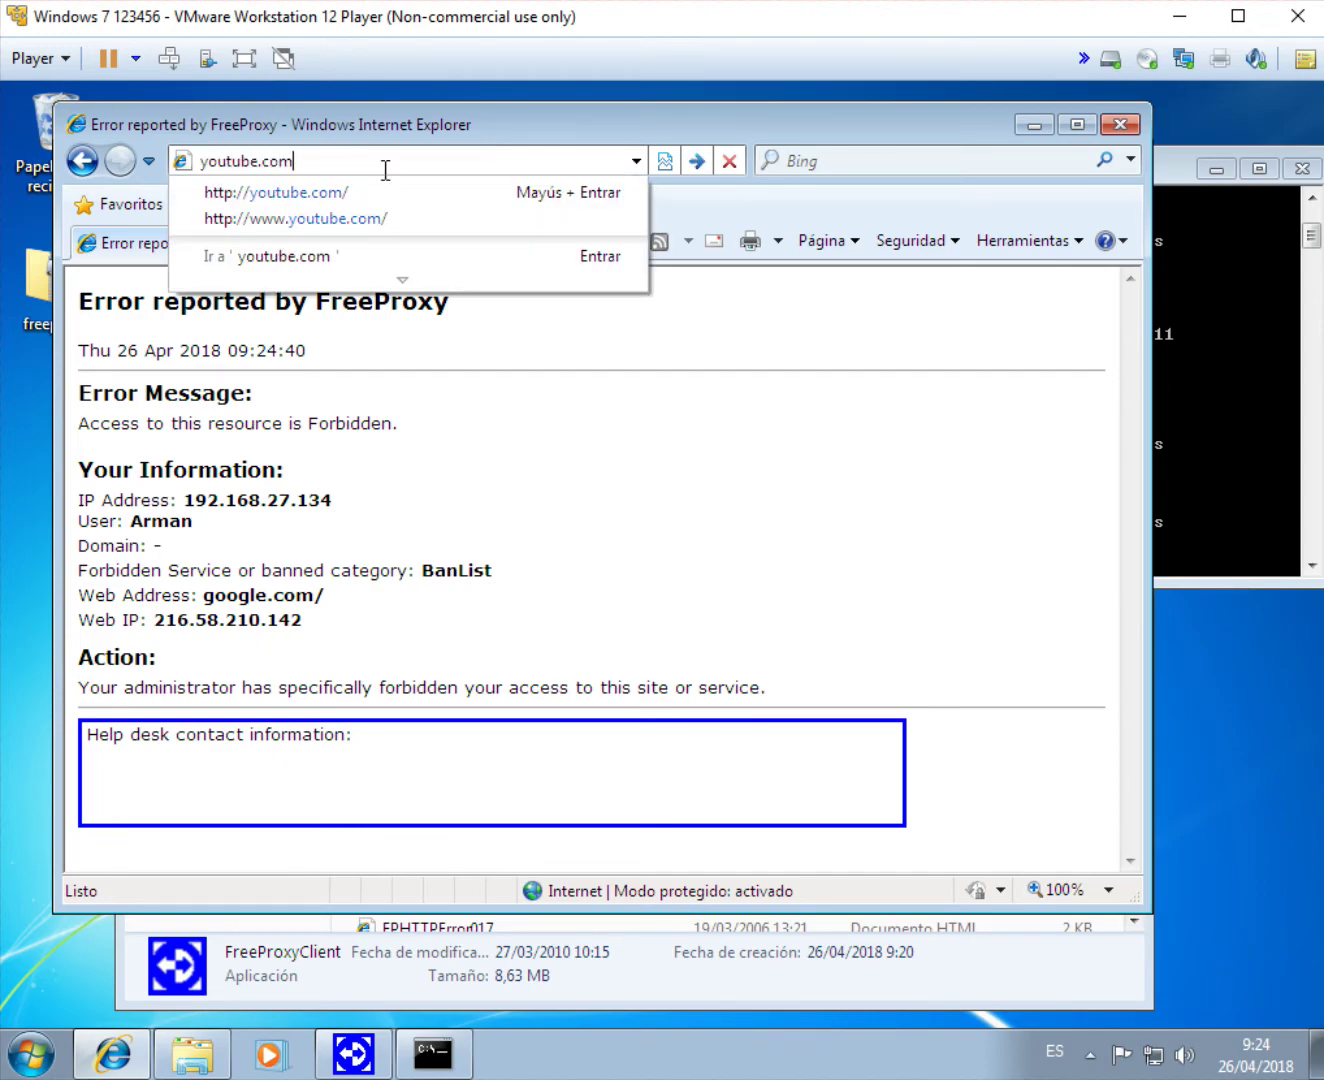
pyautogui.press('Return')
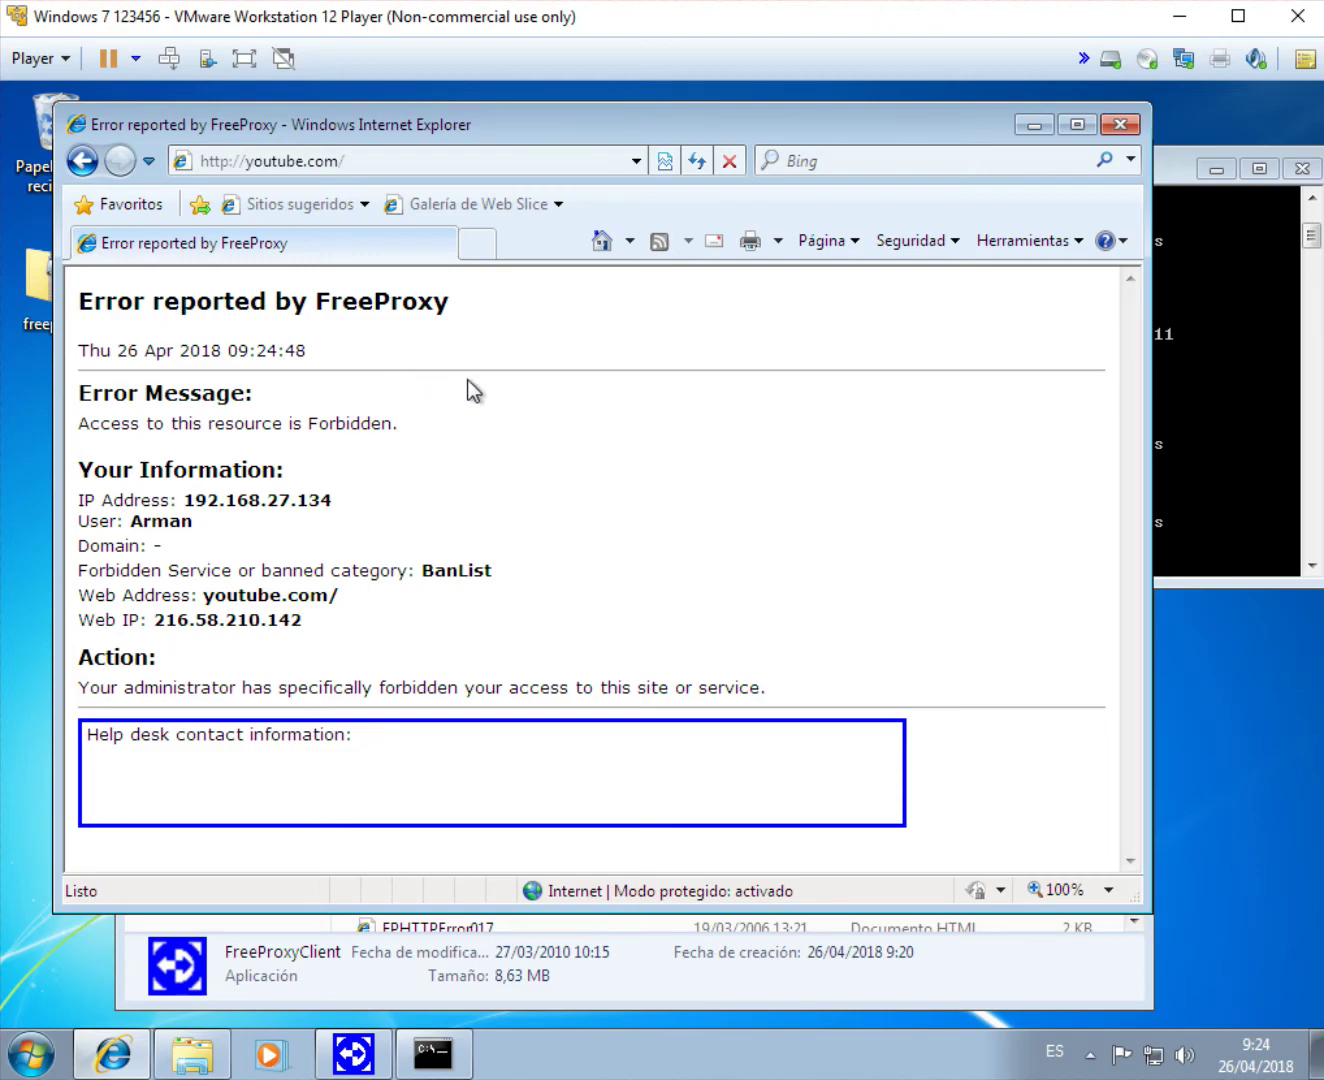
pyautogui.click(419, 161)
pyautogui.write('marca.com')
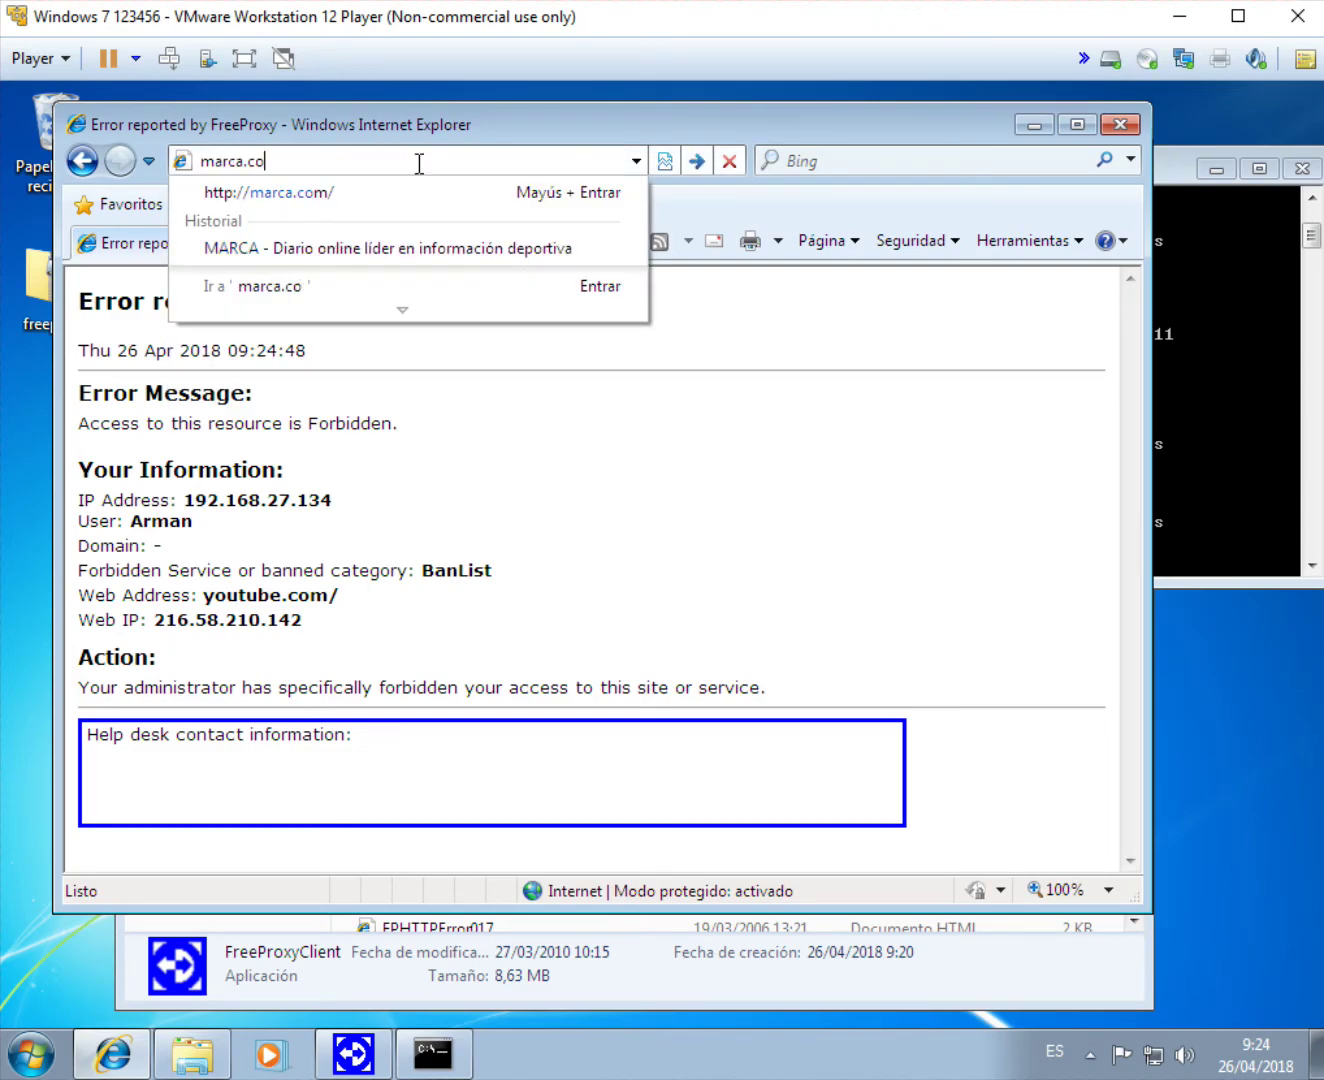
pyautogui.press('Return')
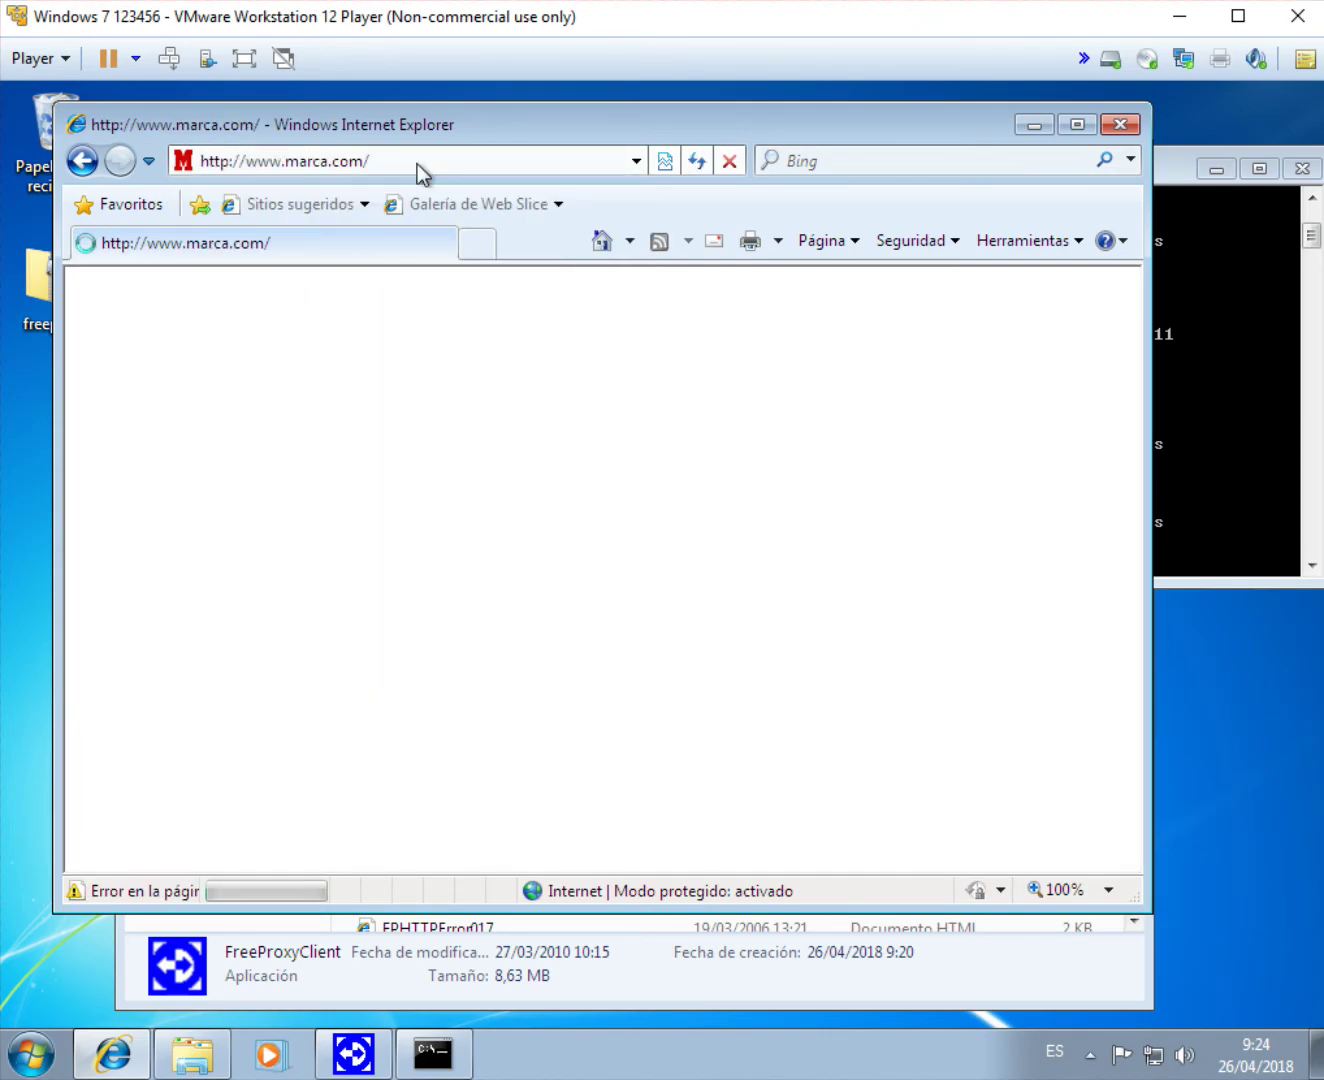